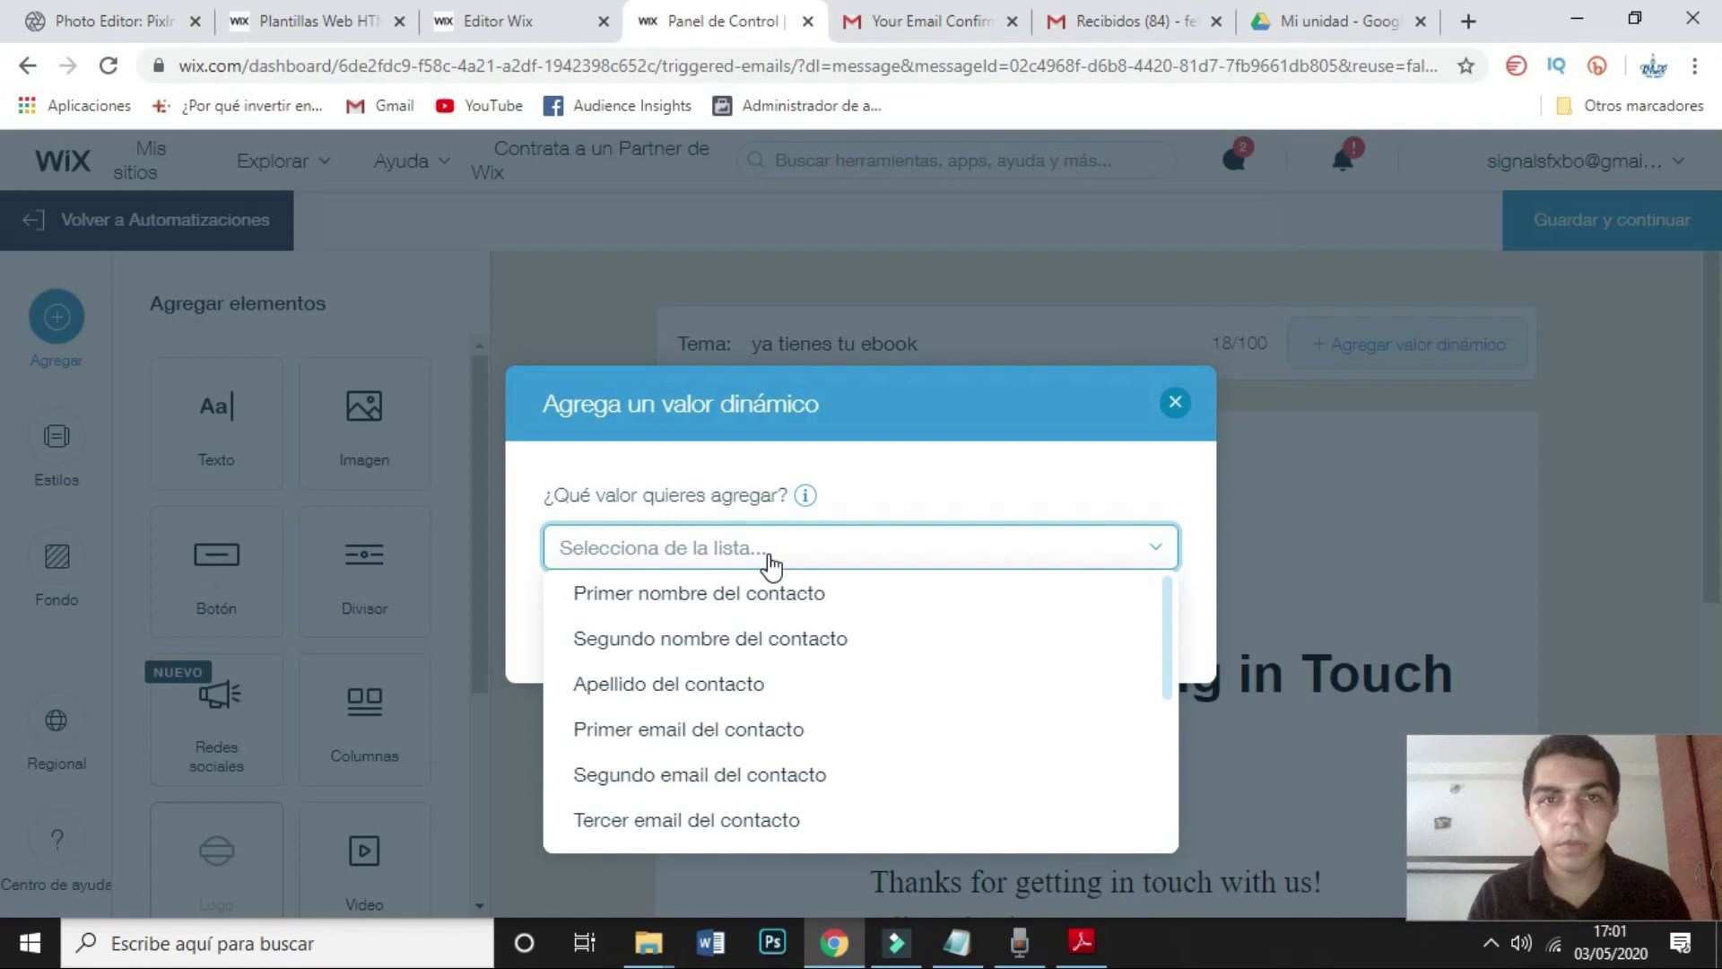
Step: Insert the contact's first-name dynamic value into the email subject and place it at the start, before "ya tienes tu ebook"
left_click(660, 592)
left_click(1087, 632)
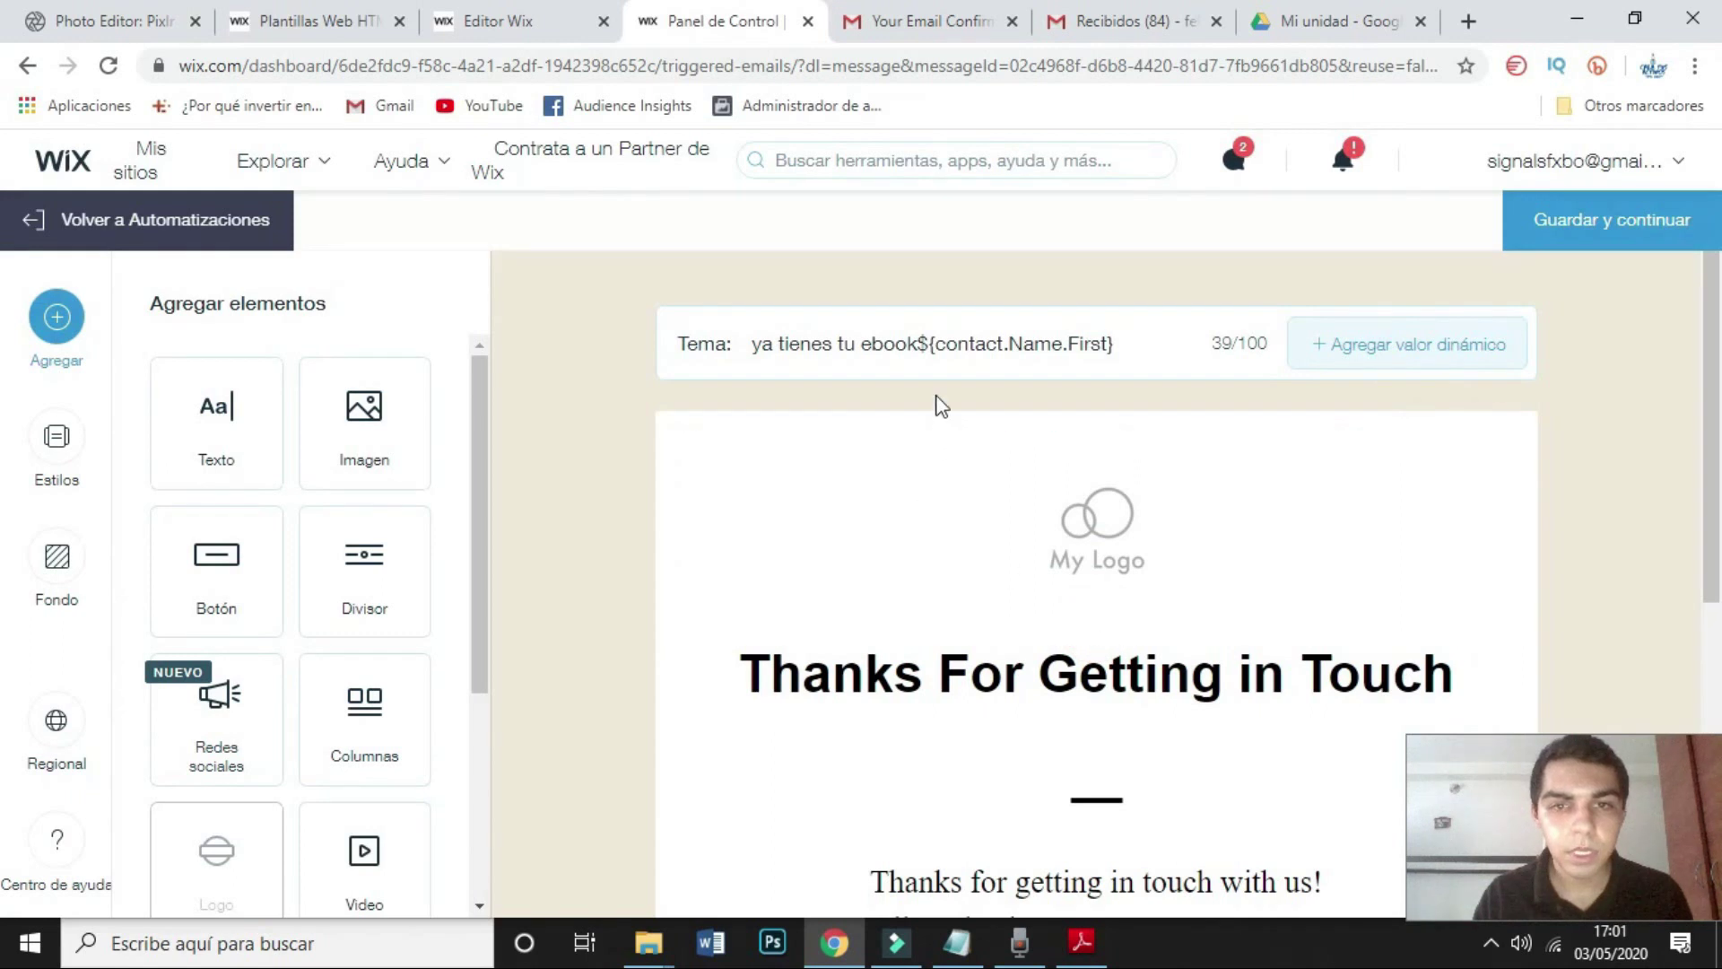
left_click(916, 341)
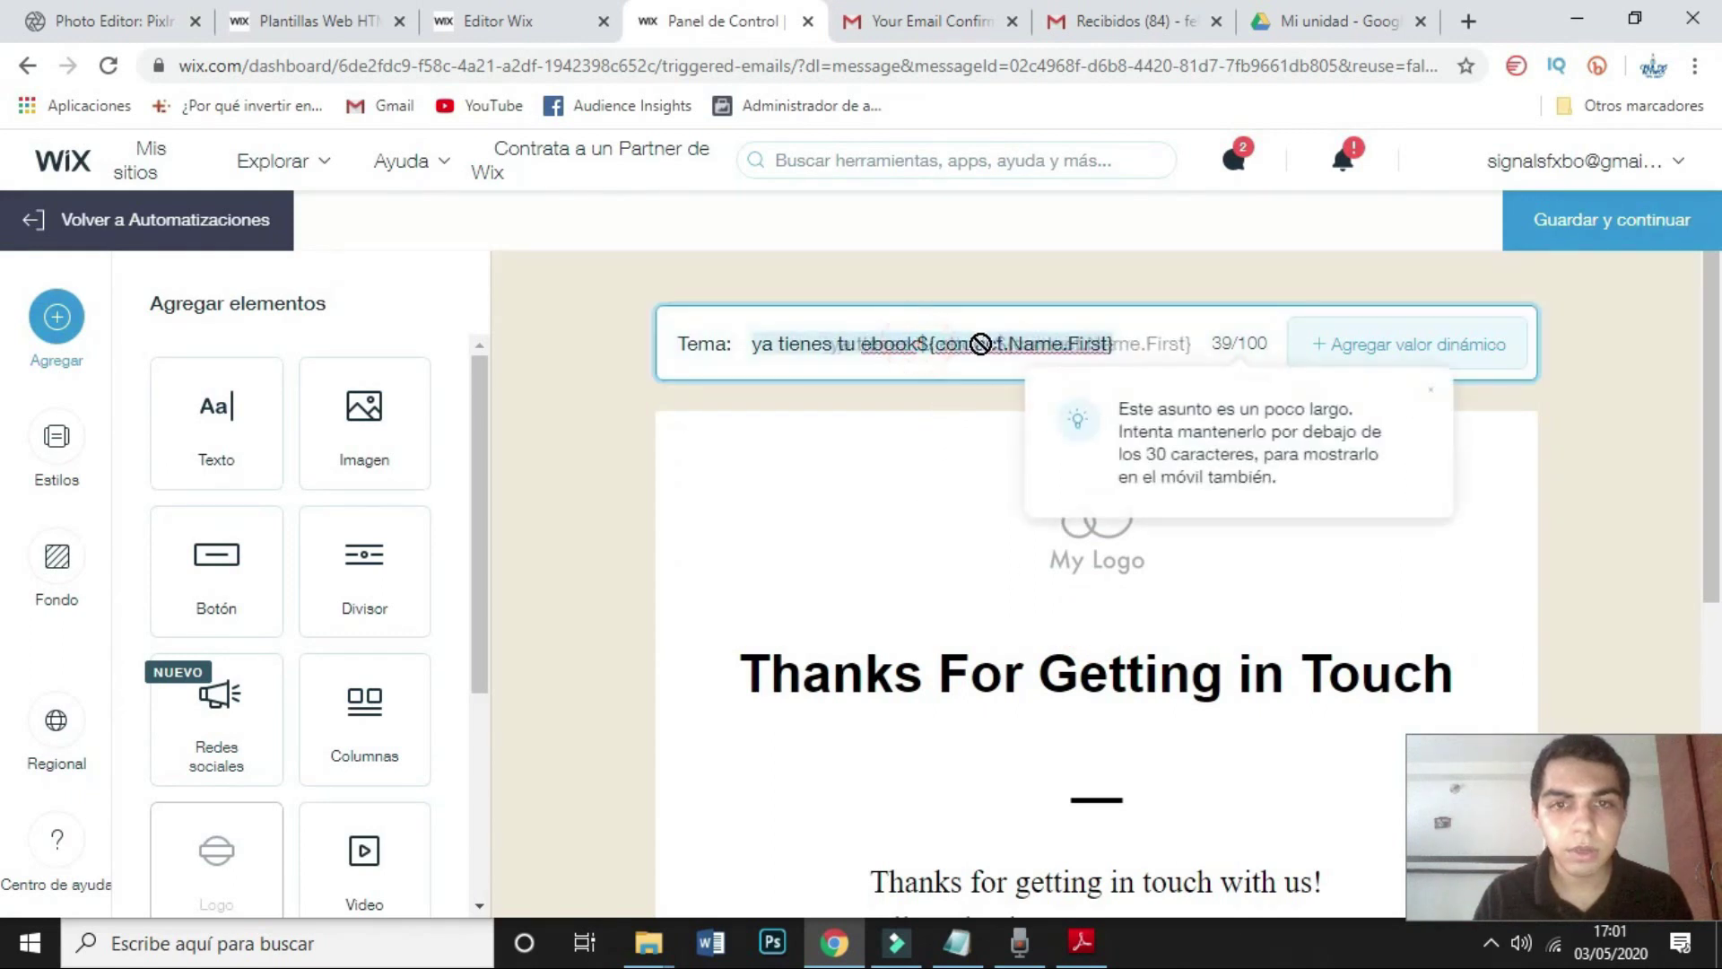
left_click(1061, 348)
left_click_drag(1130, 347, 919, 350)
key("ctrl+c")
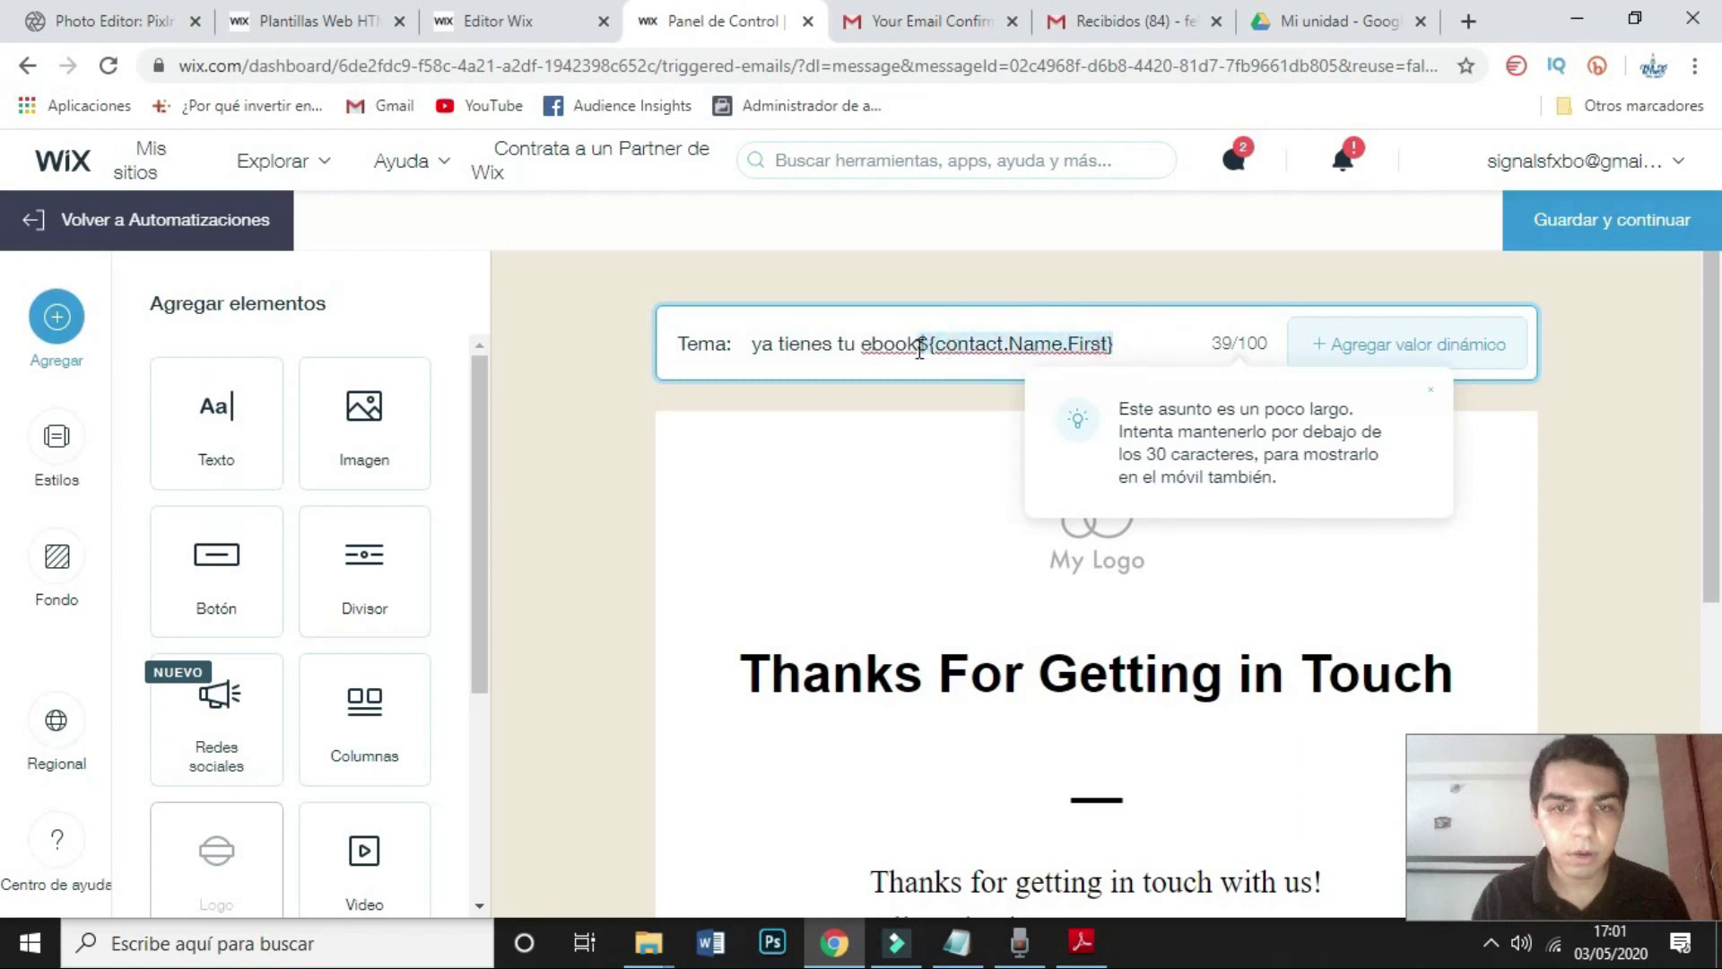
key("BackSpace")
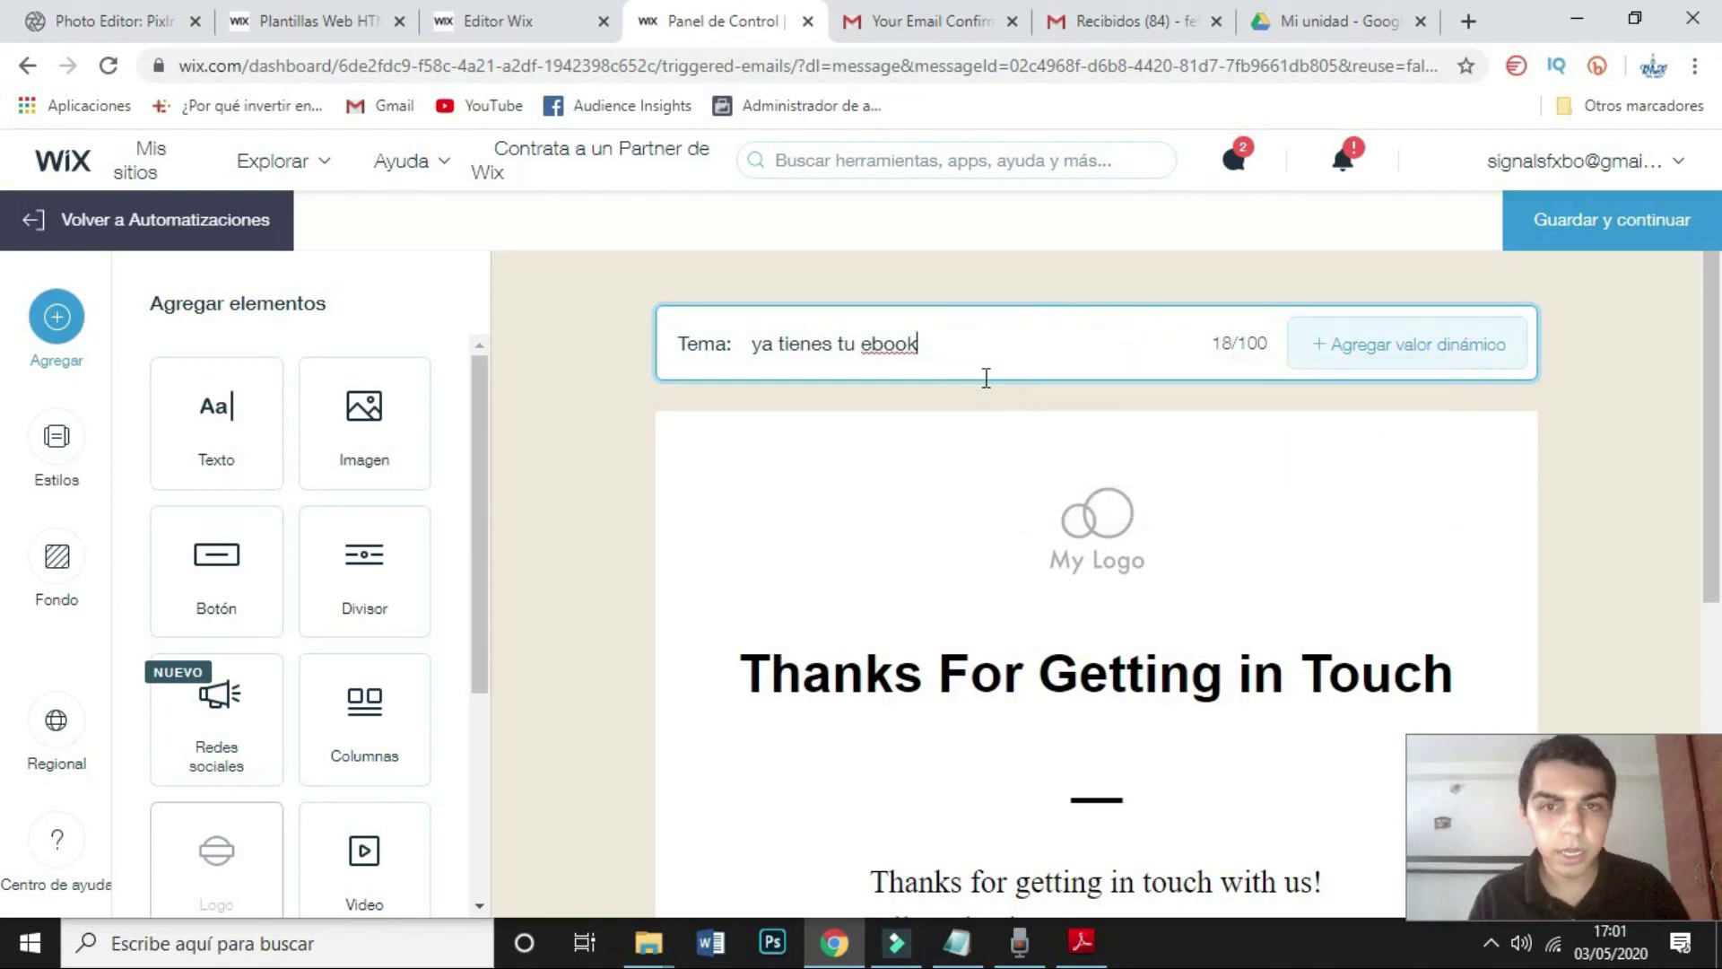
left_click(751, 344)
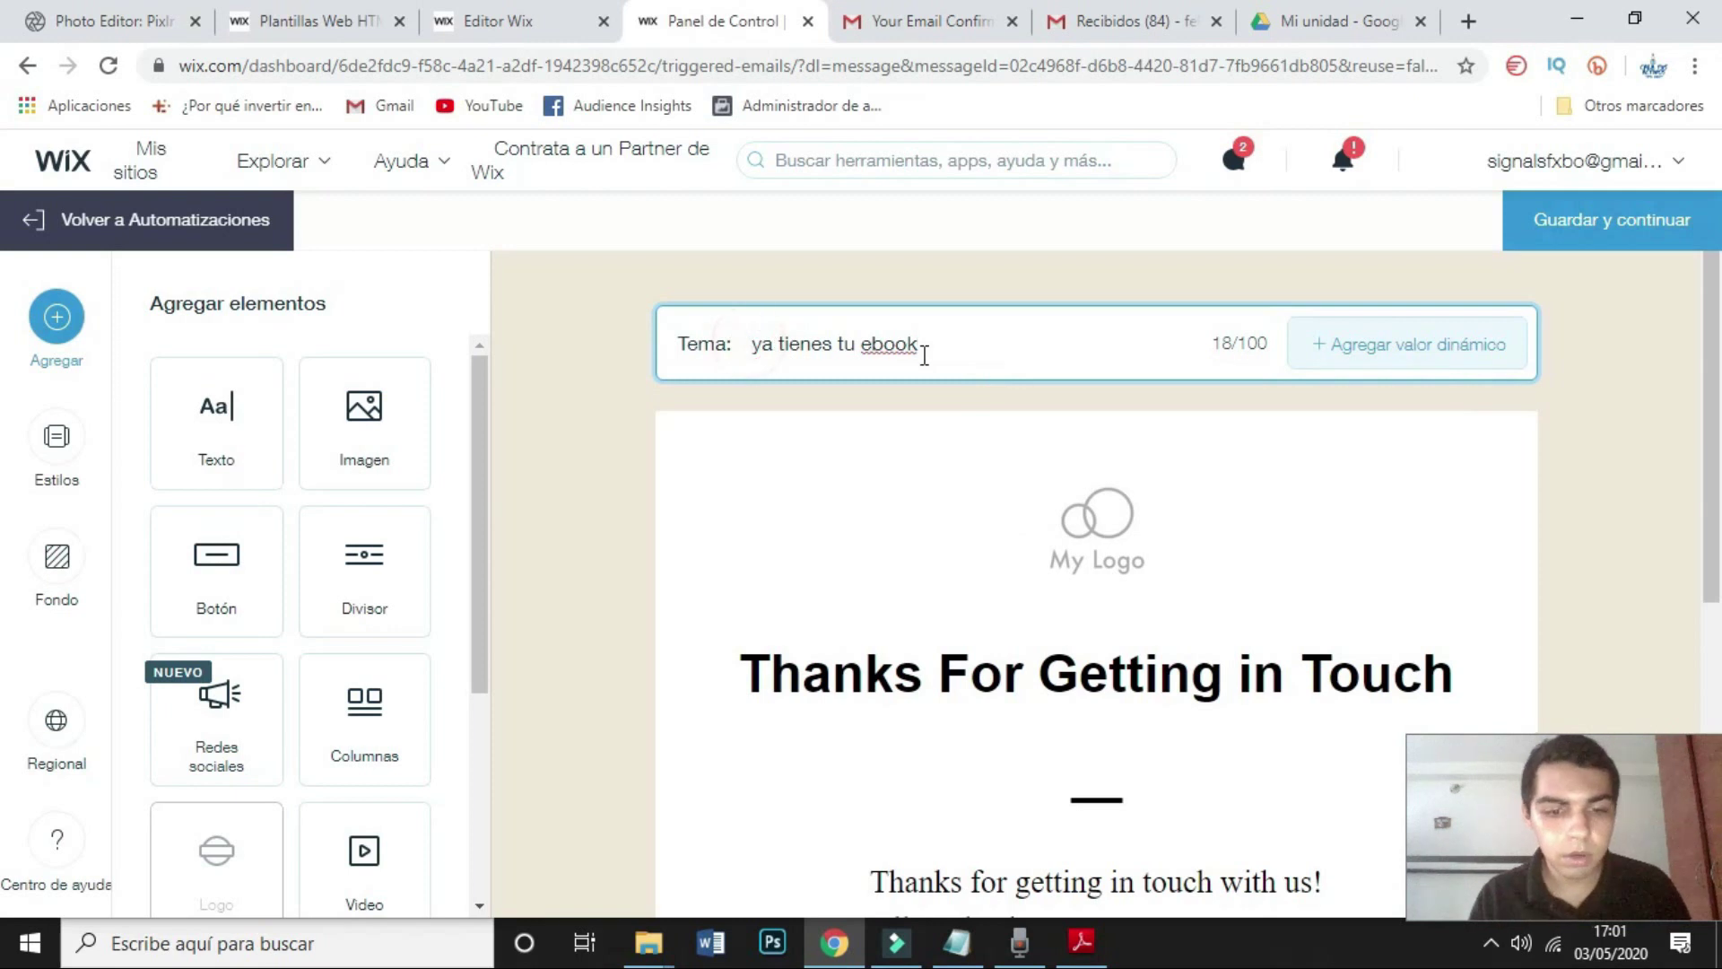
key("ctrl+v")
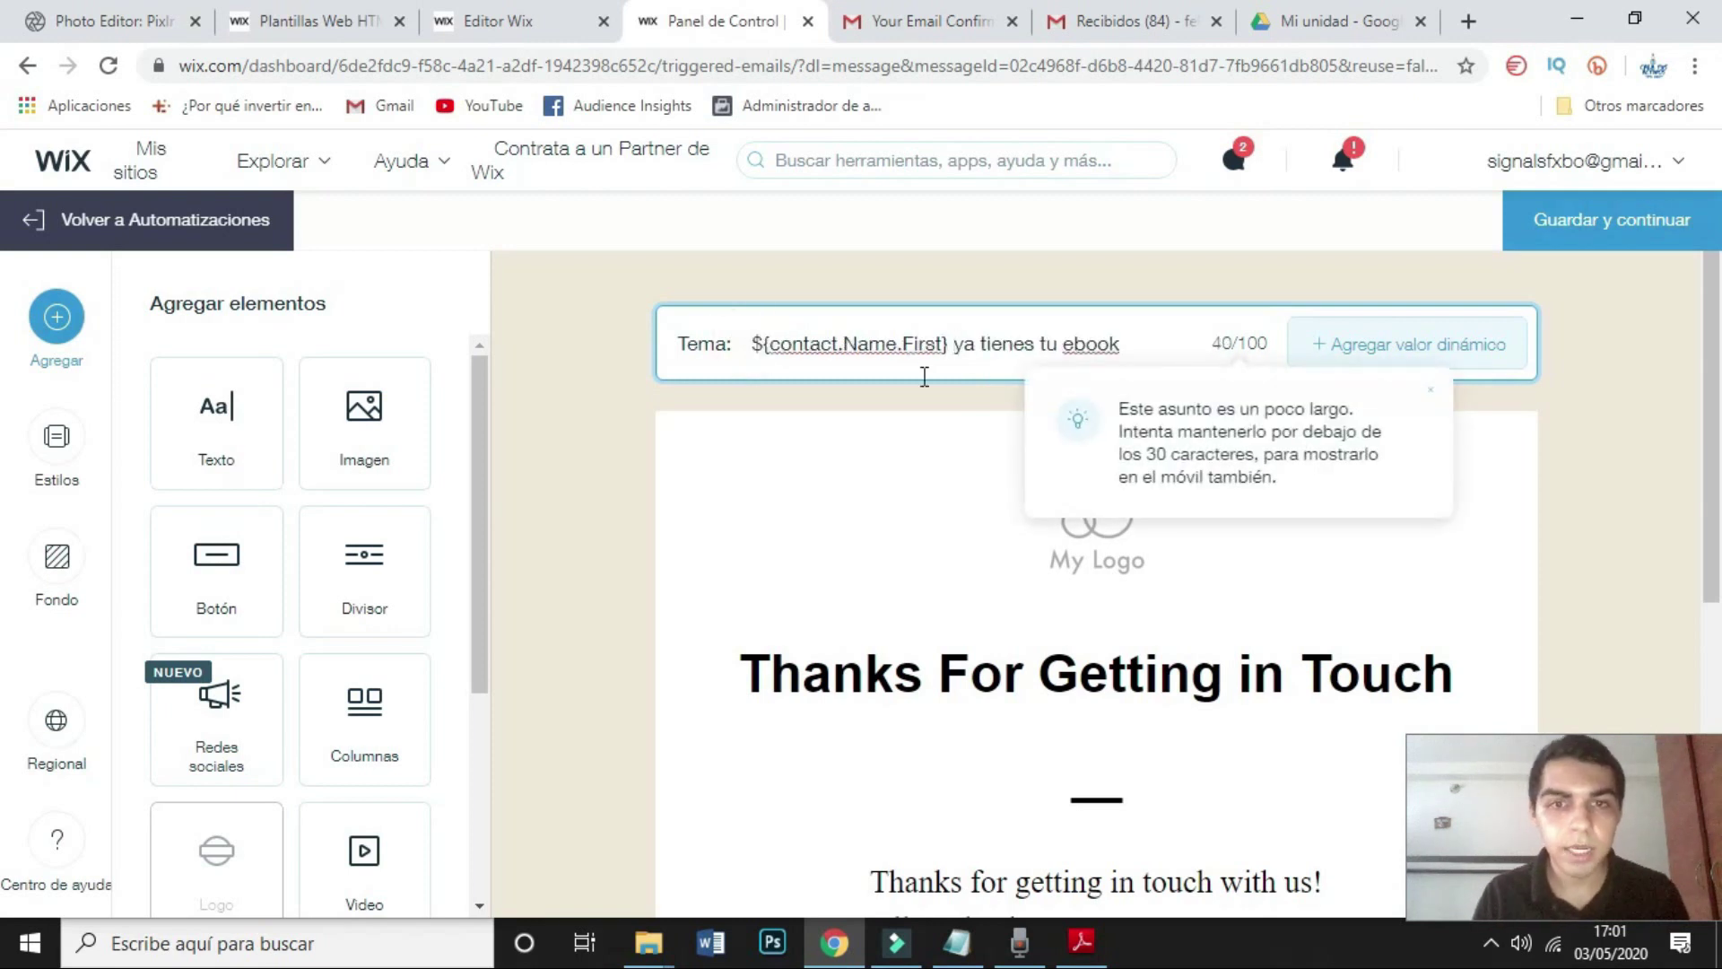
left_click(617, 434)
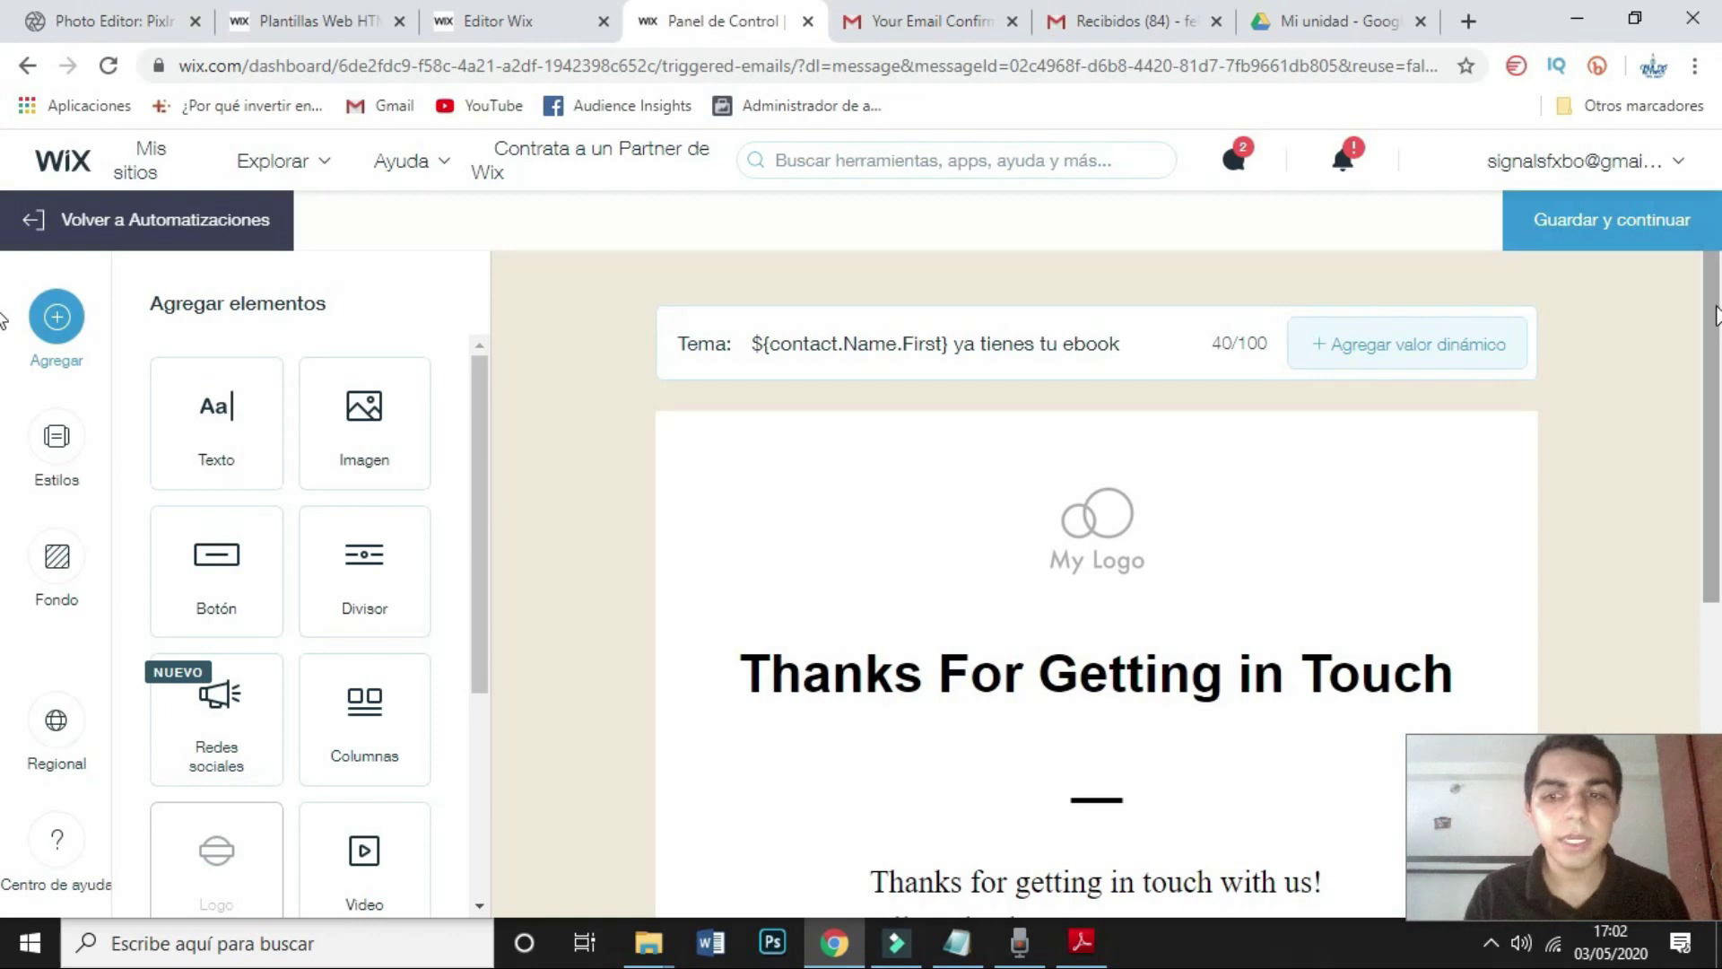
Step: Delete the "My Logo" placeholder block from the email body
scroll(1714, 314, "down", 2)
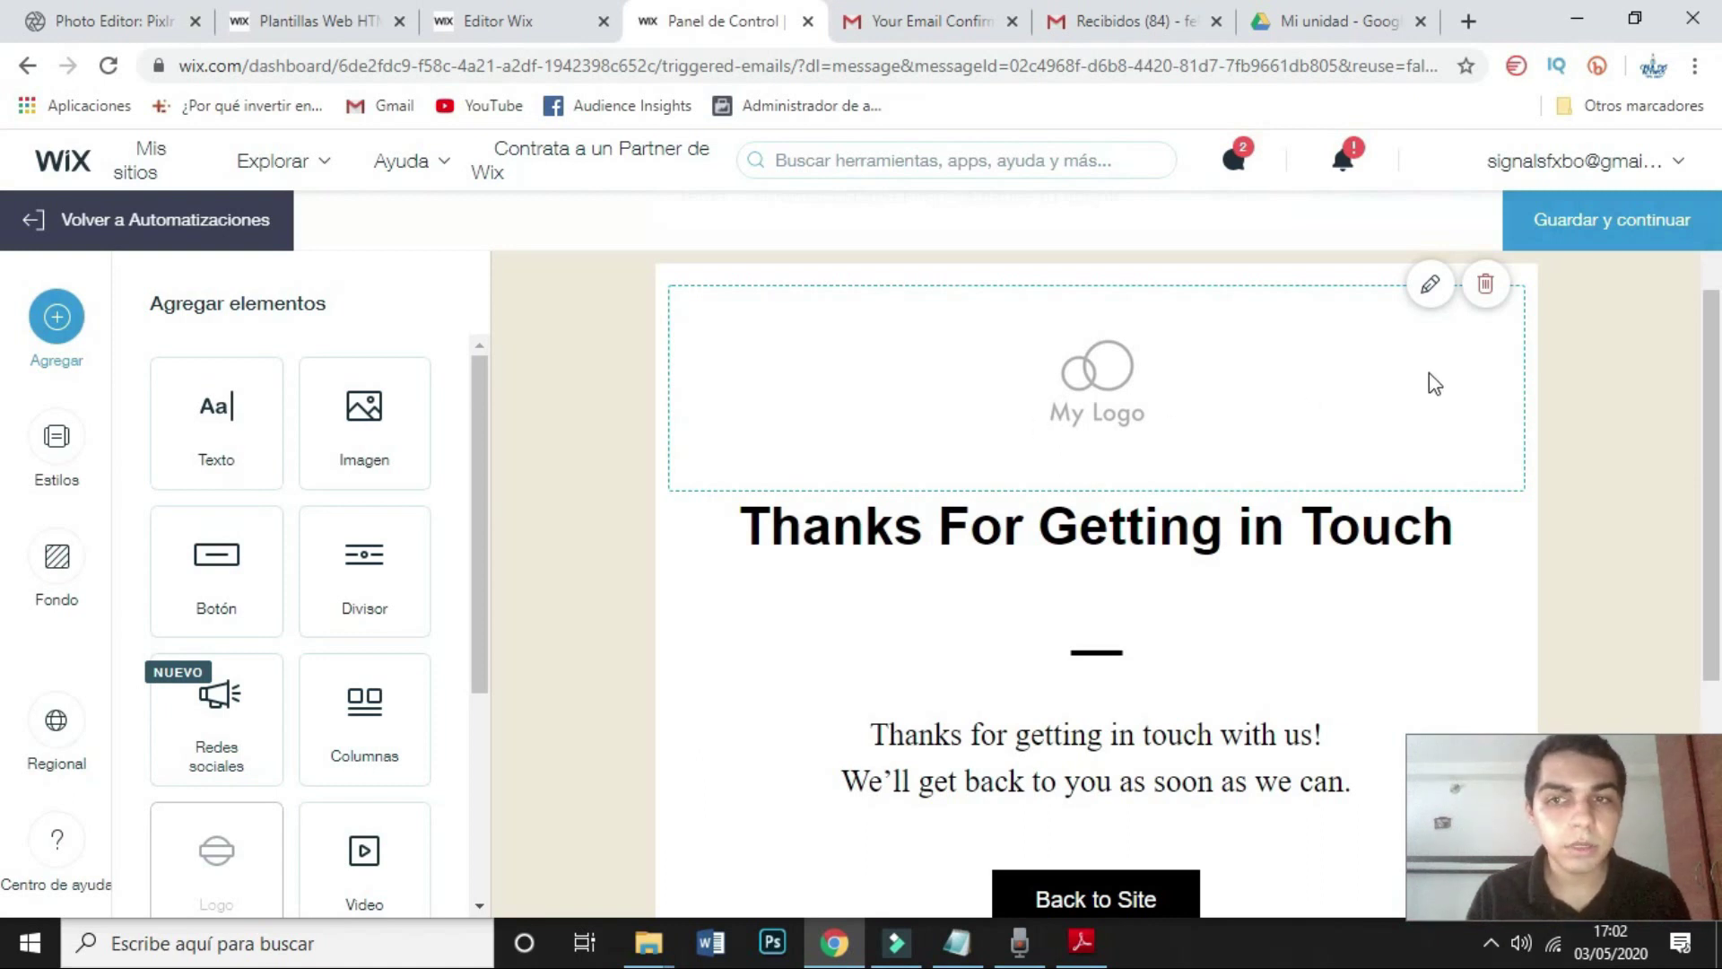
left_click(1480, 285)
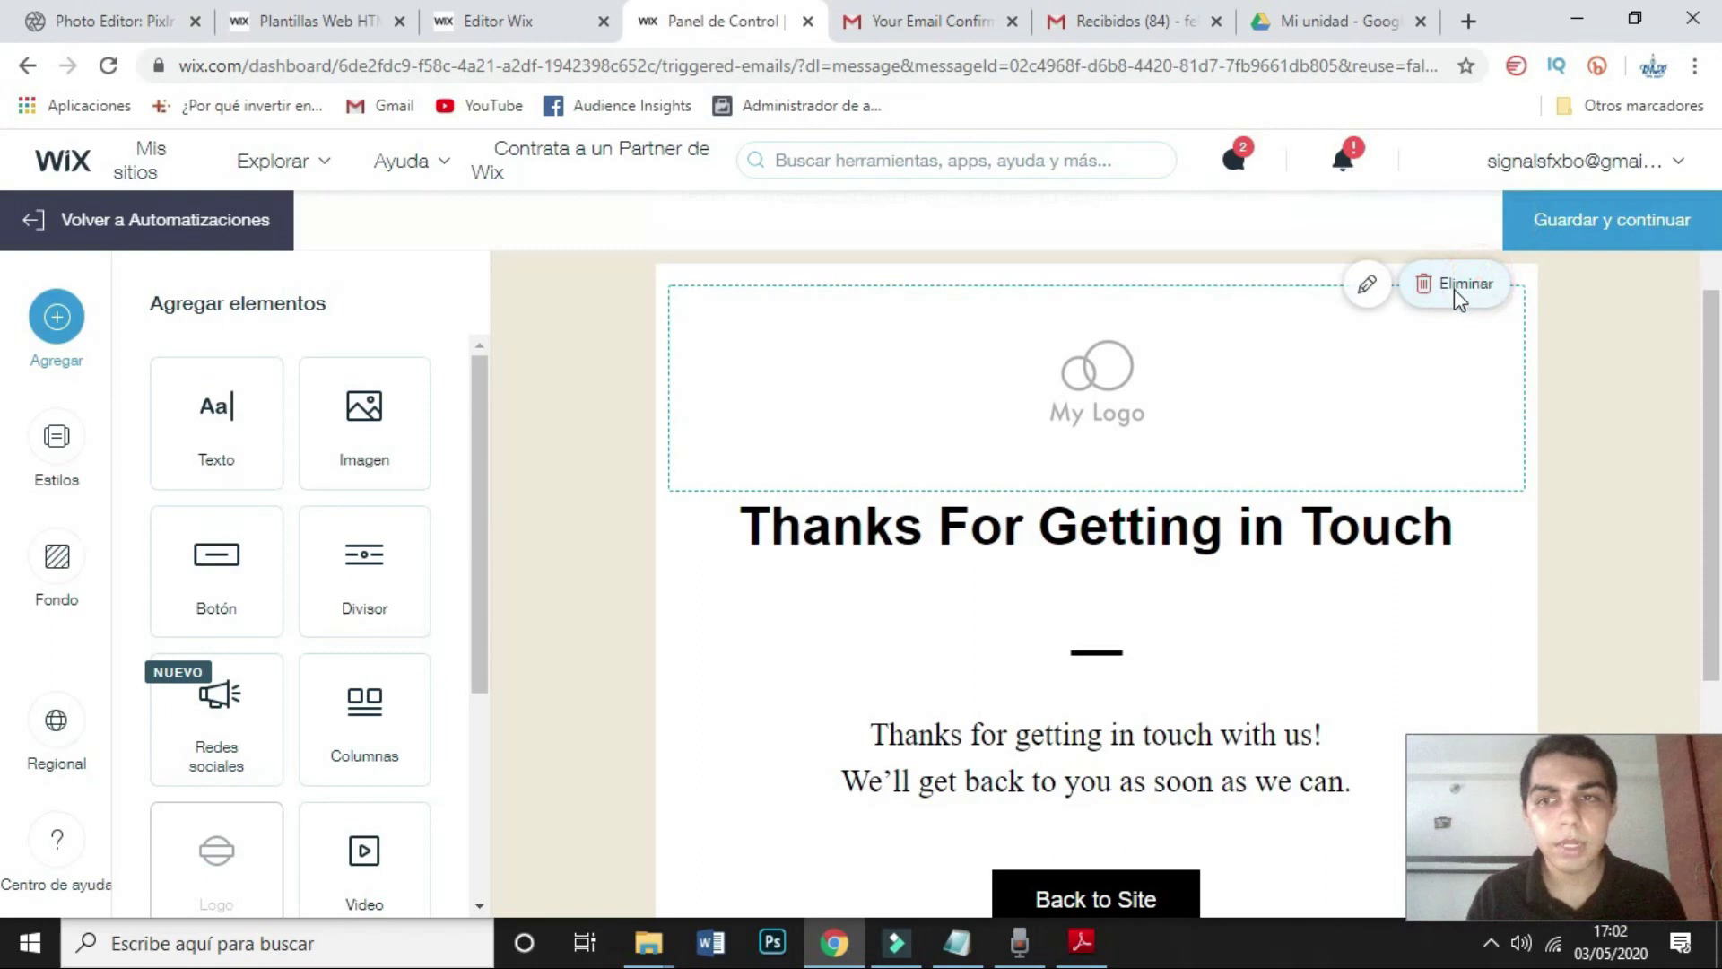
left_click(1455, 285)
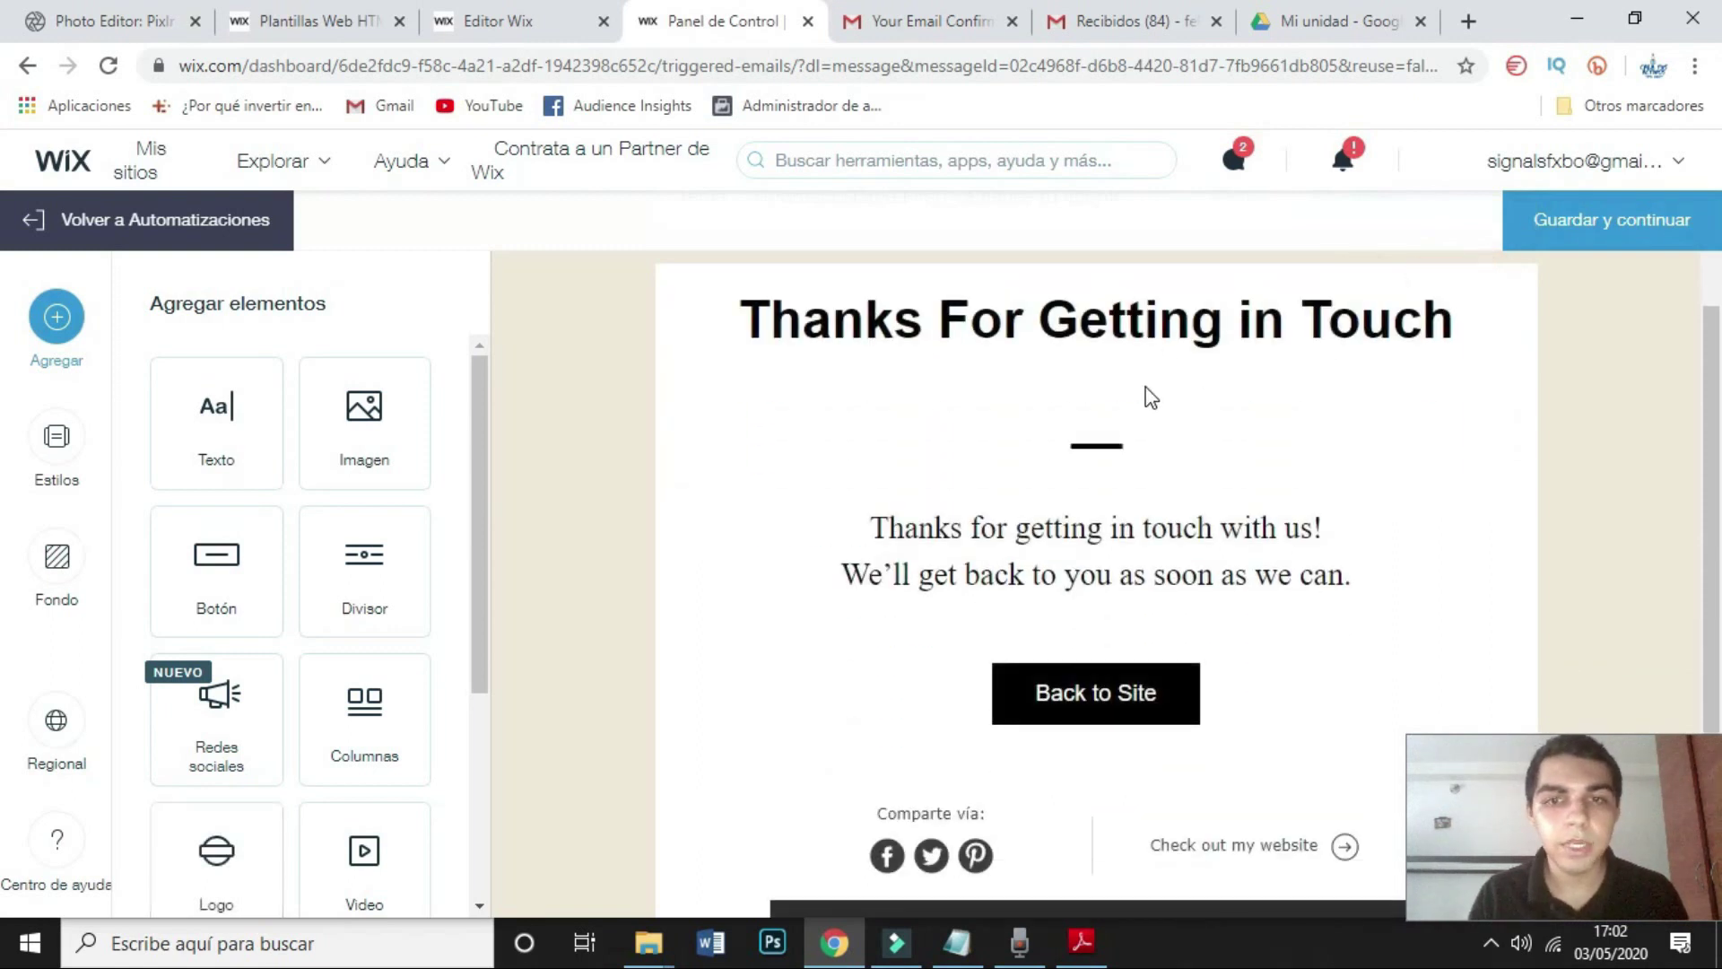
left_click(1074, 323)
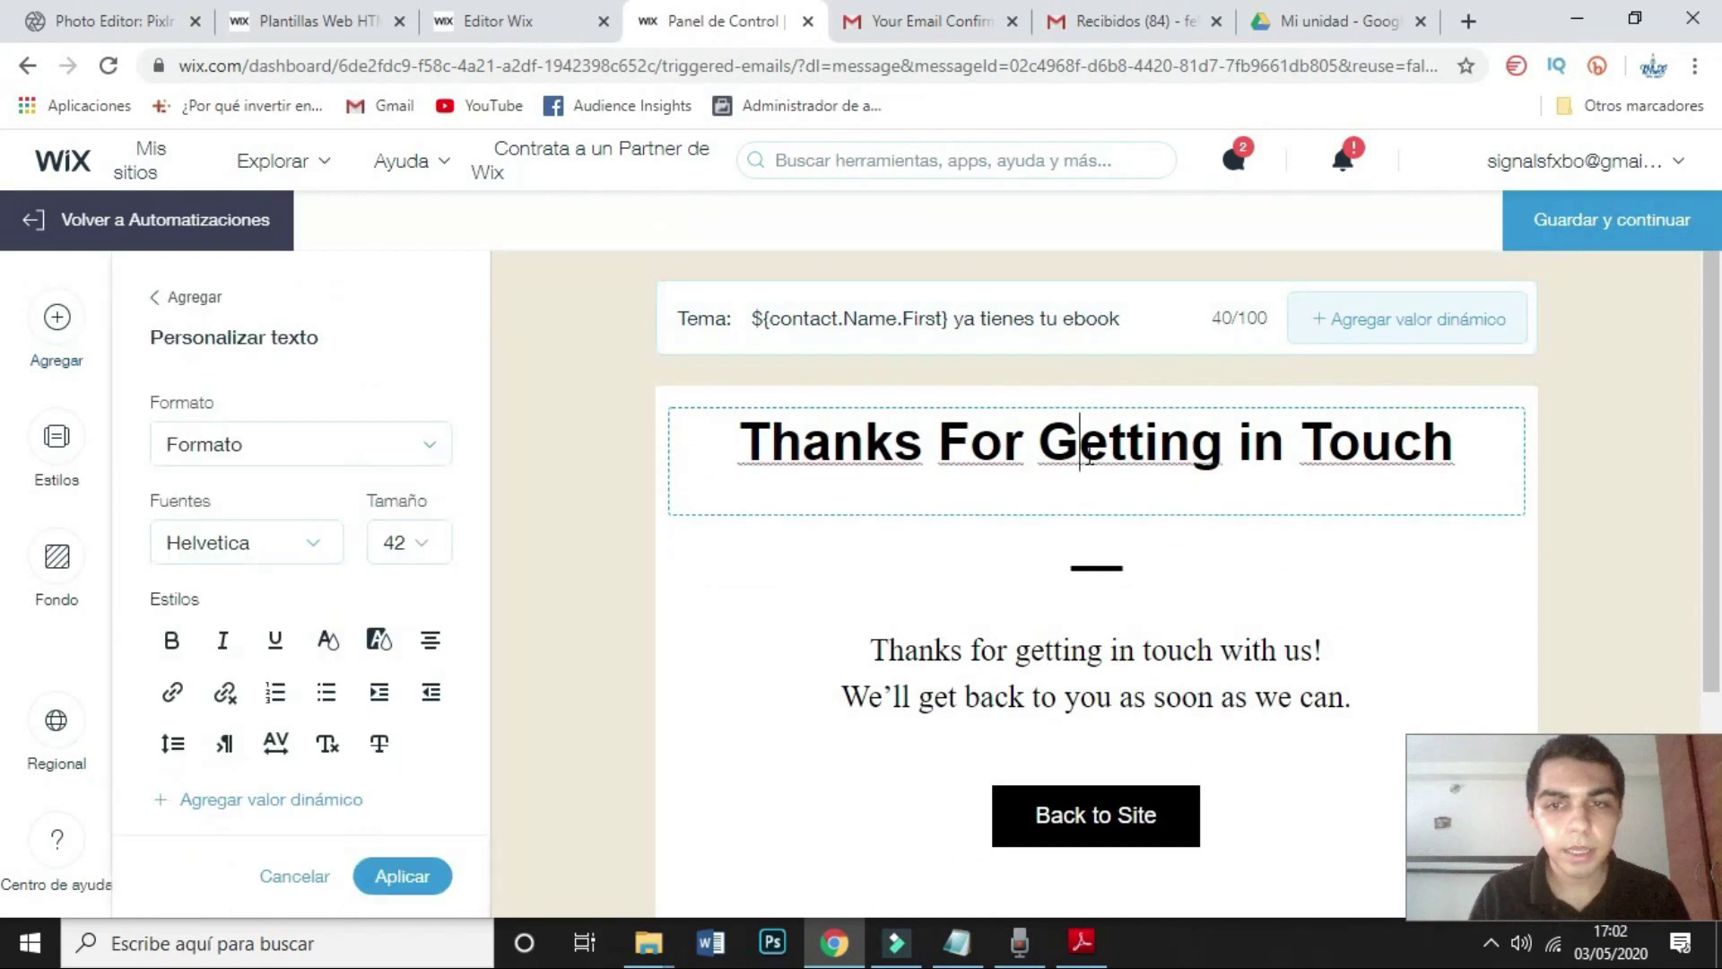
triple_click(1087, 453)
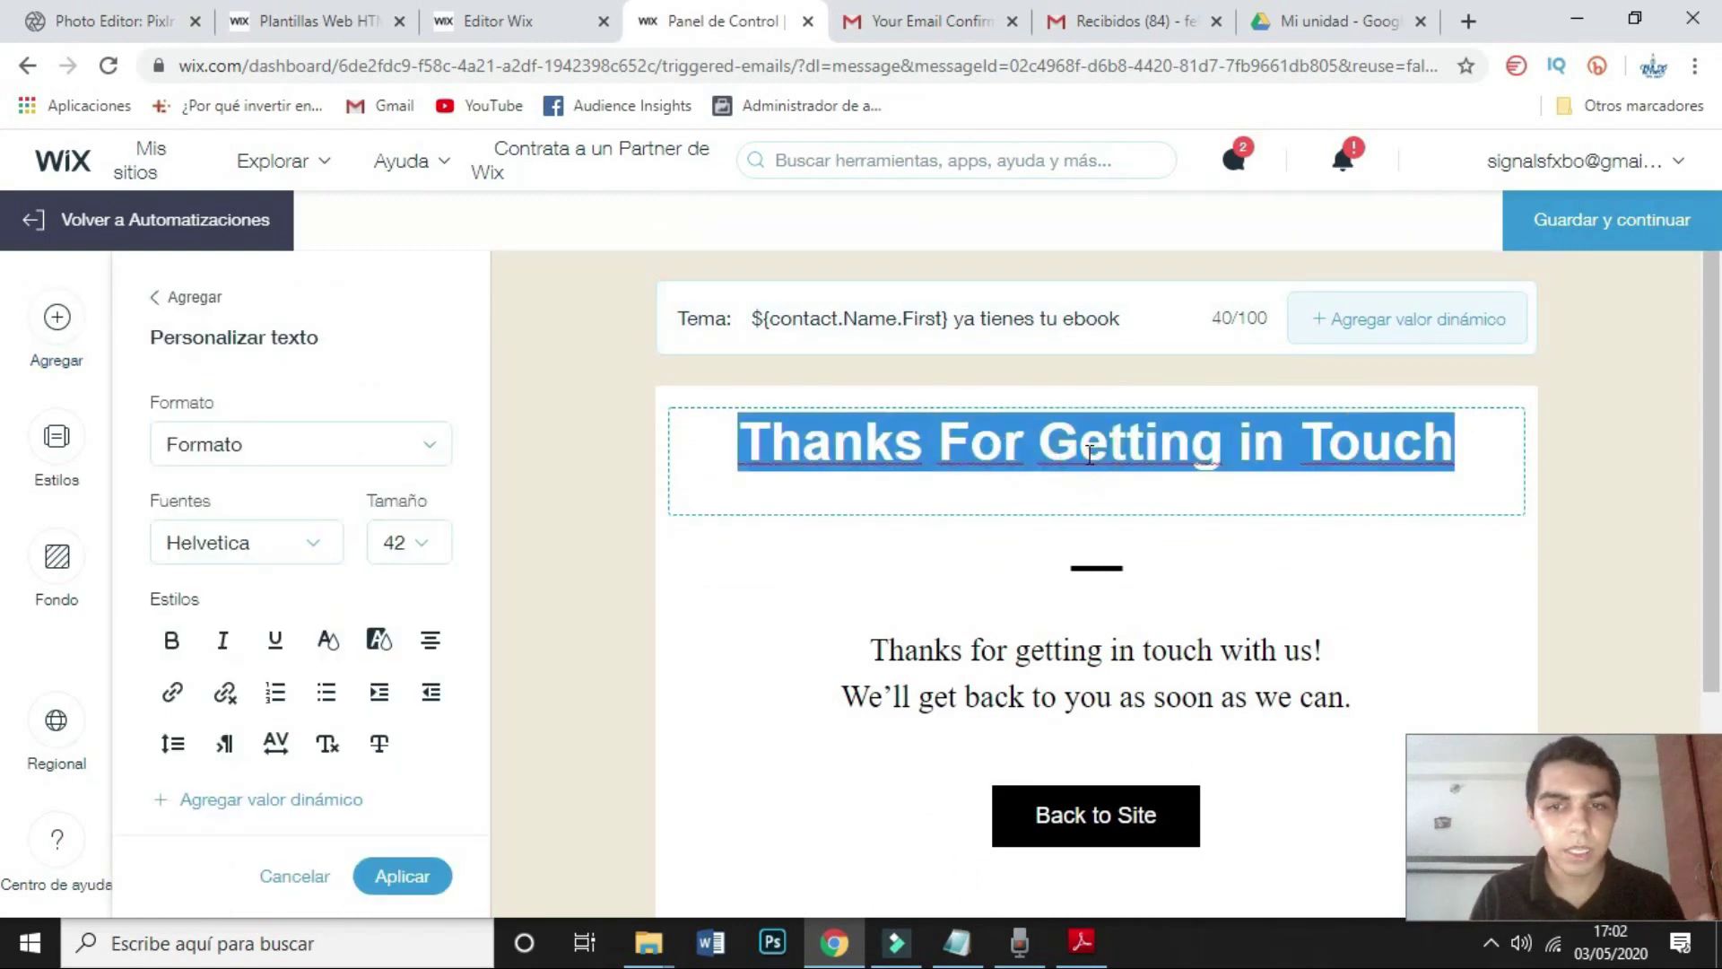
left_click(1694, 574)
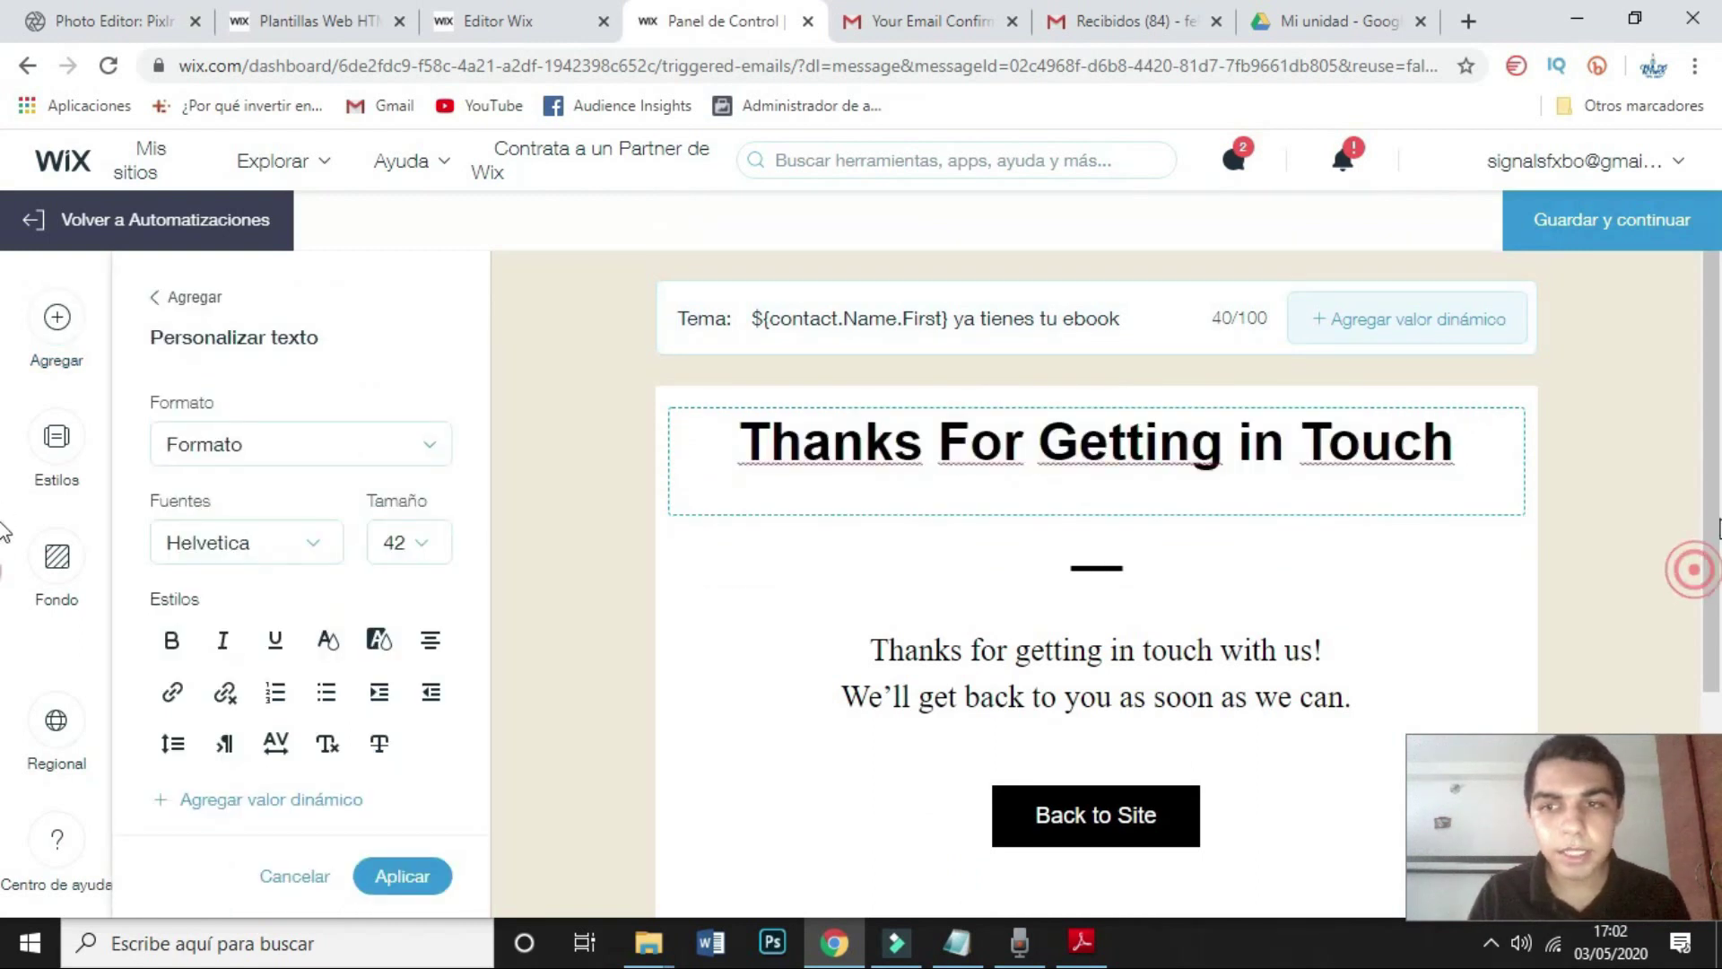
left_click(1032, 436)
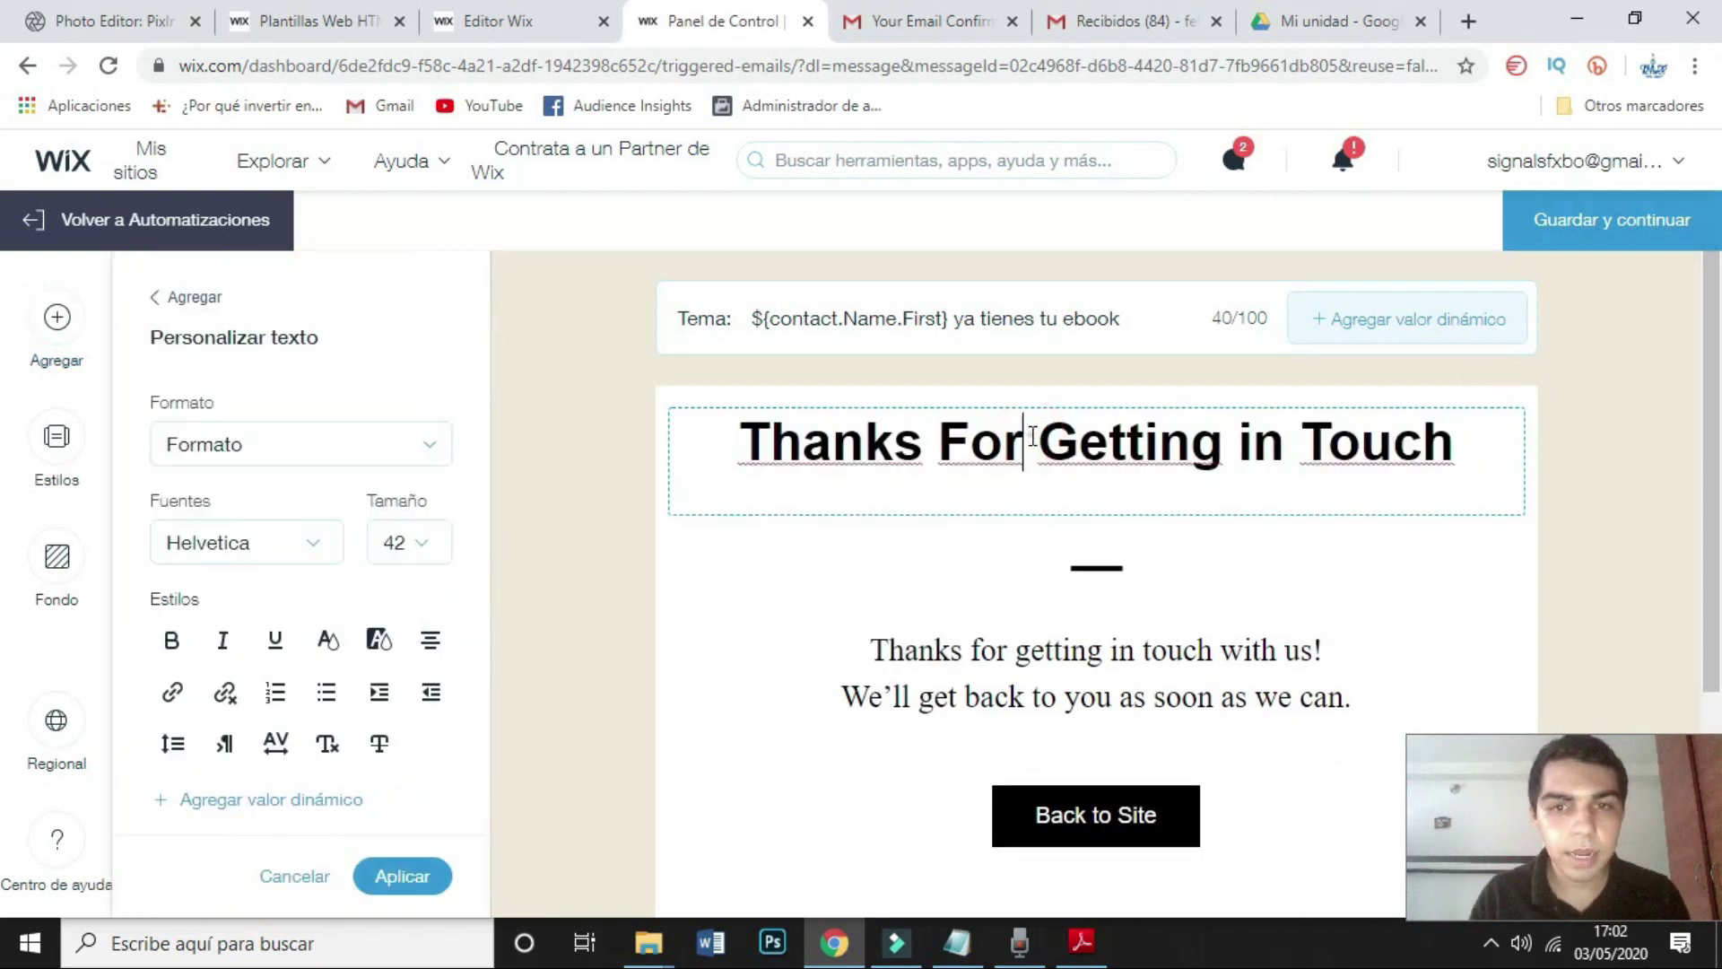
triple_click(1032, 436)
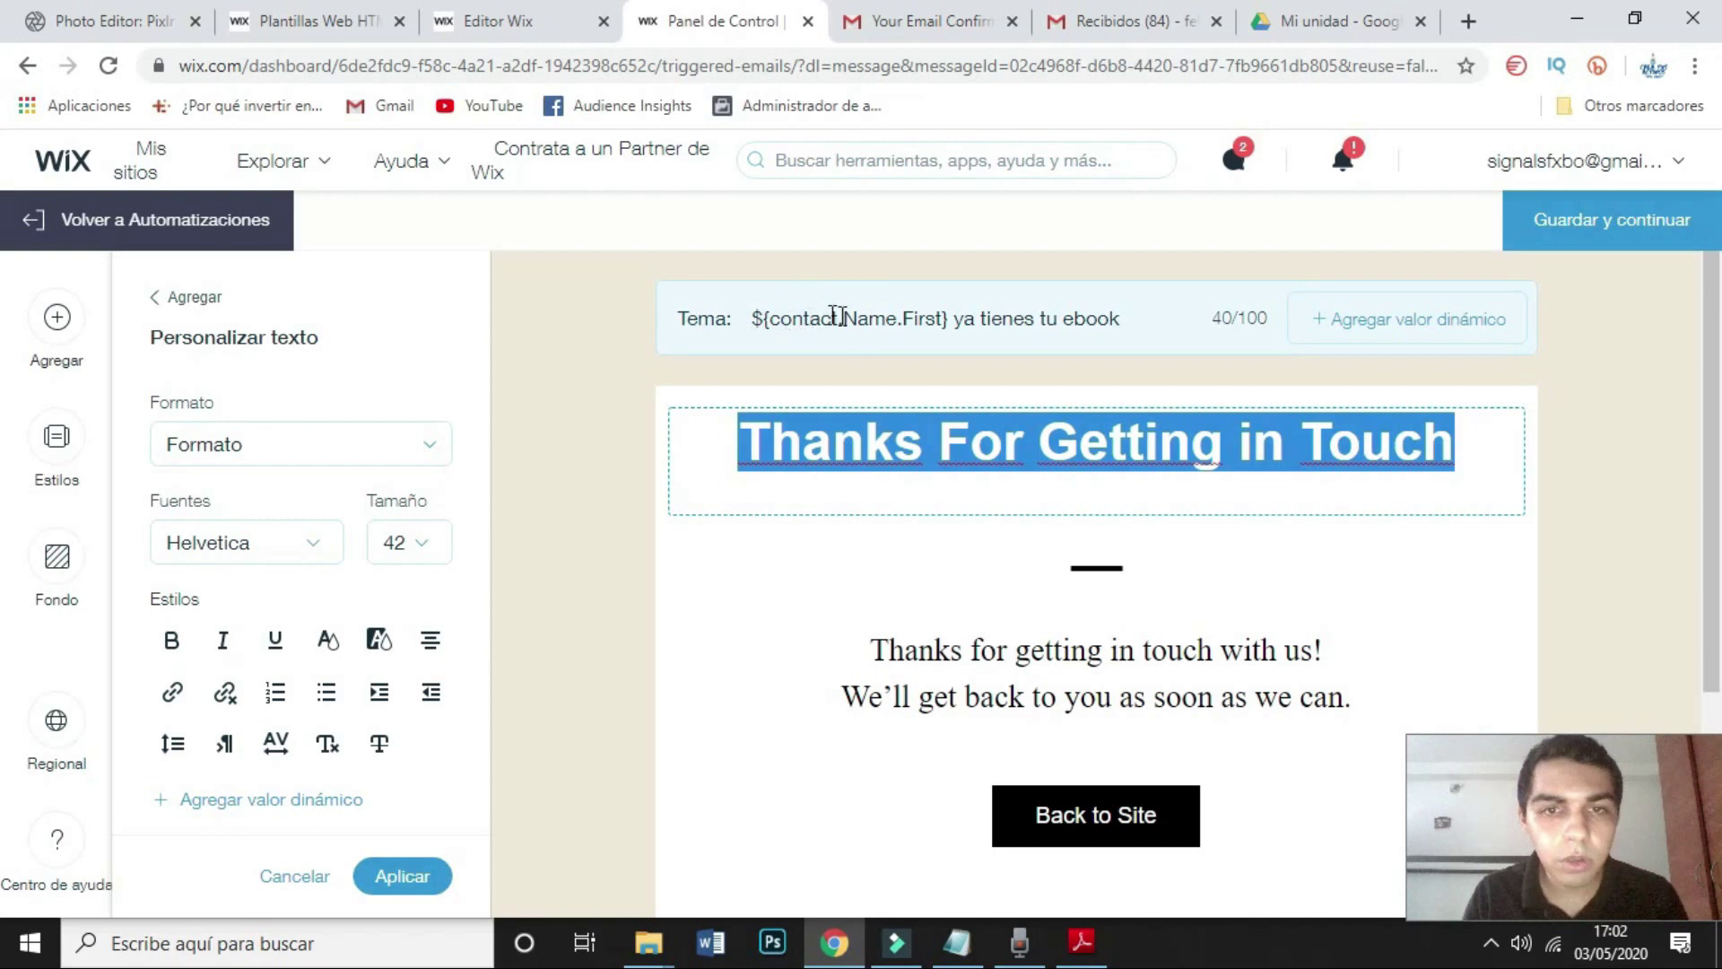
Step: Copy ${contact.Name.First} from the subject line and replace the "Thanks For Getting in Touch" heading with it
left_click(950, 321)
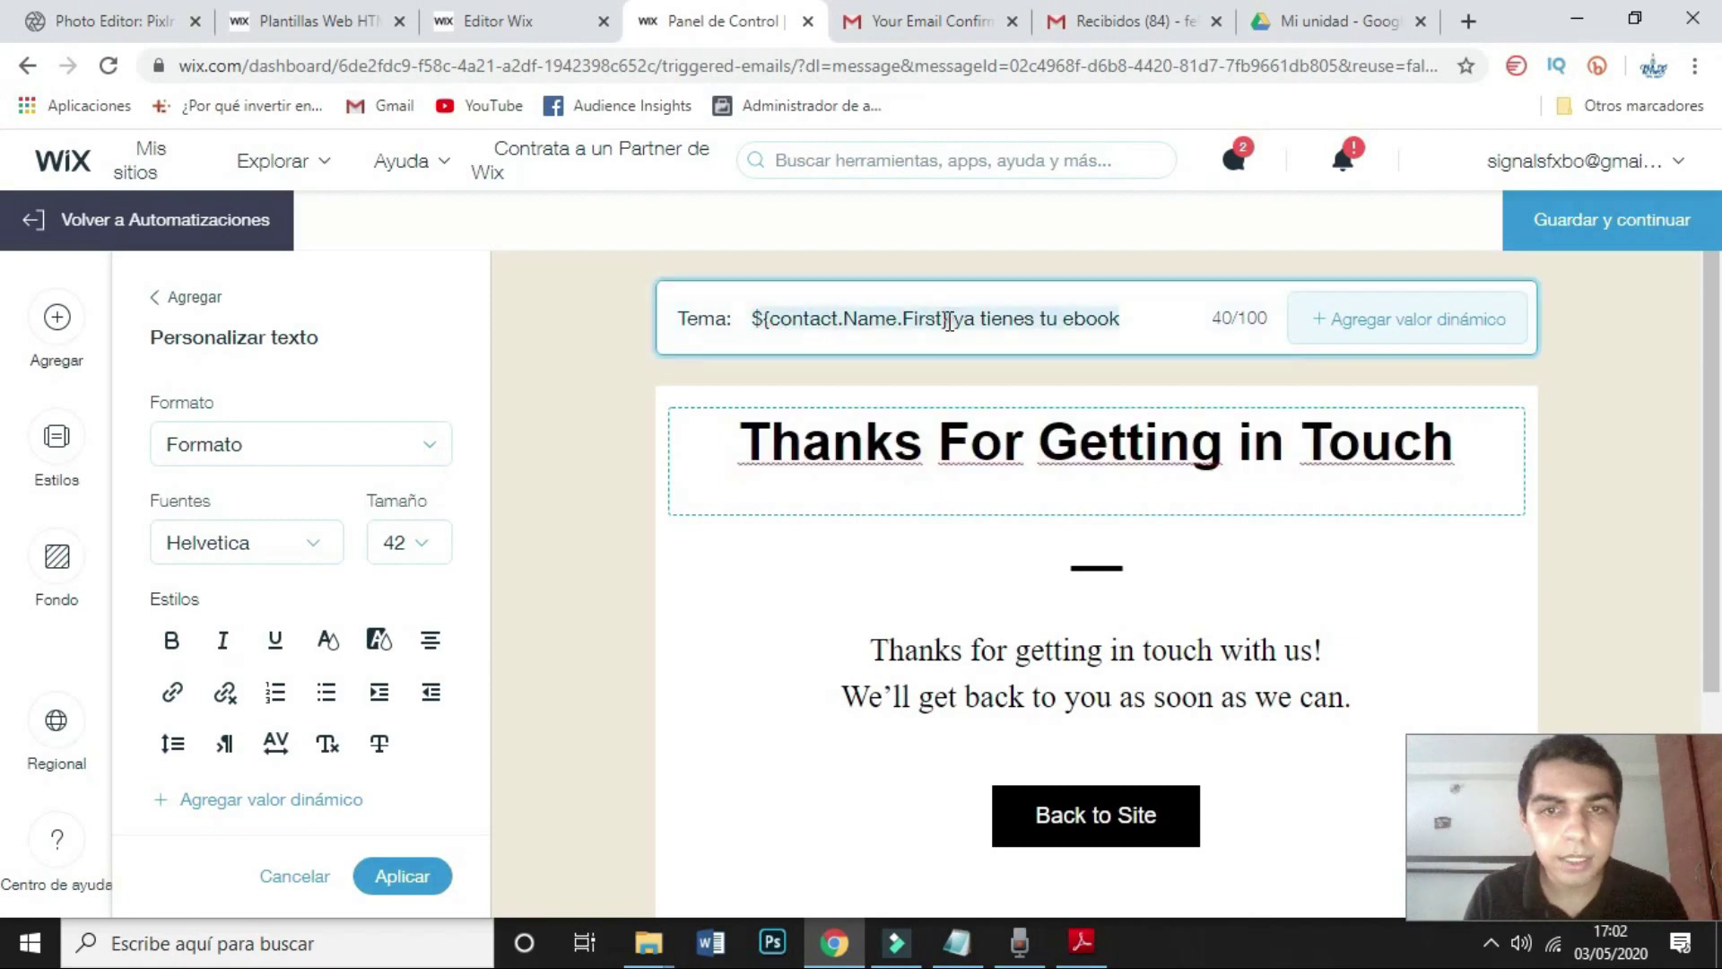
left_click(915, 319)
left_click_drag(948, 320, 752, 322)
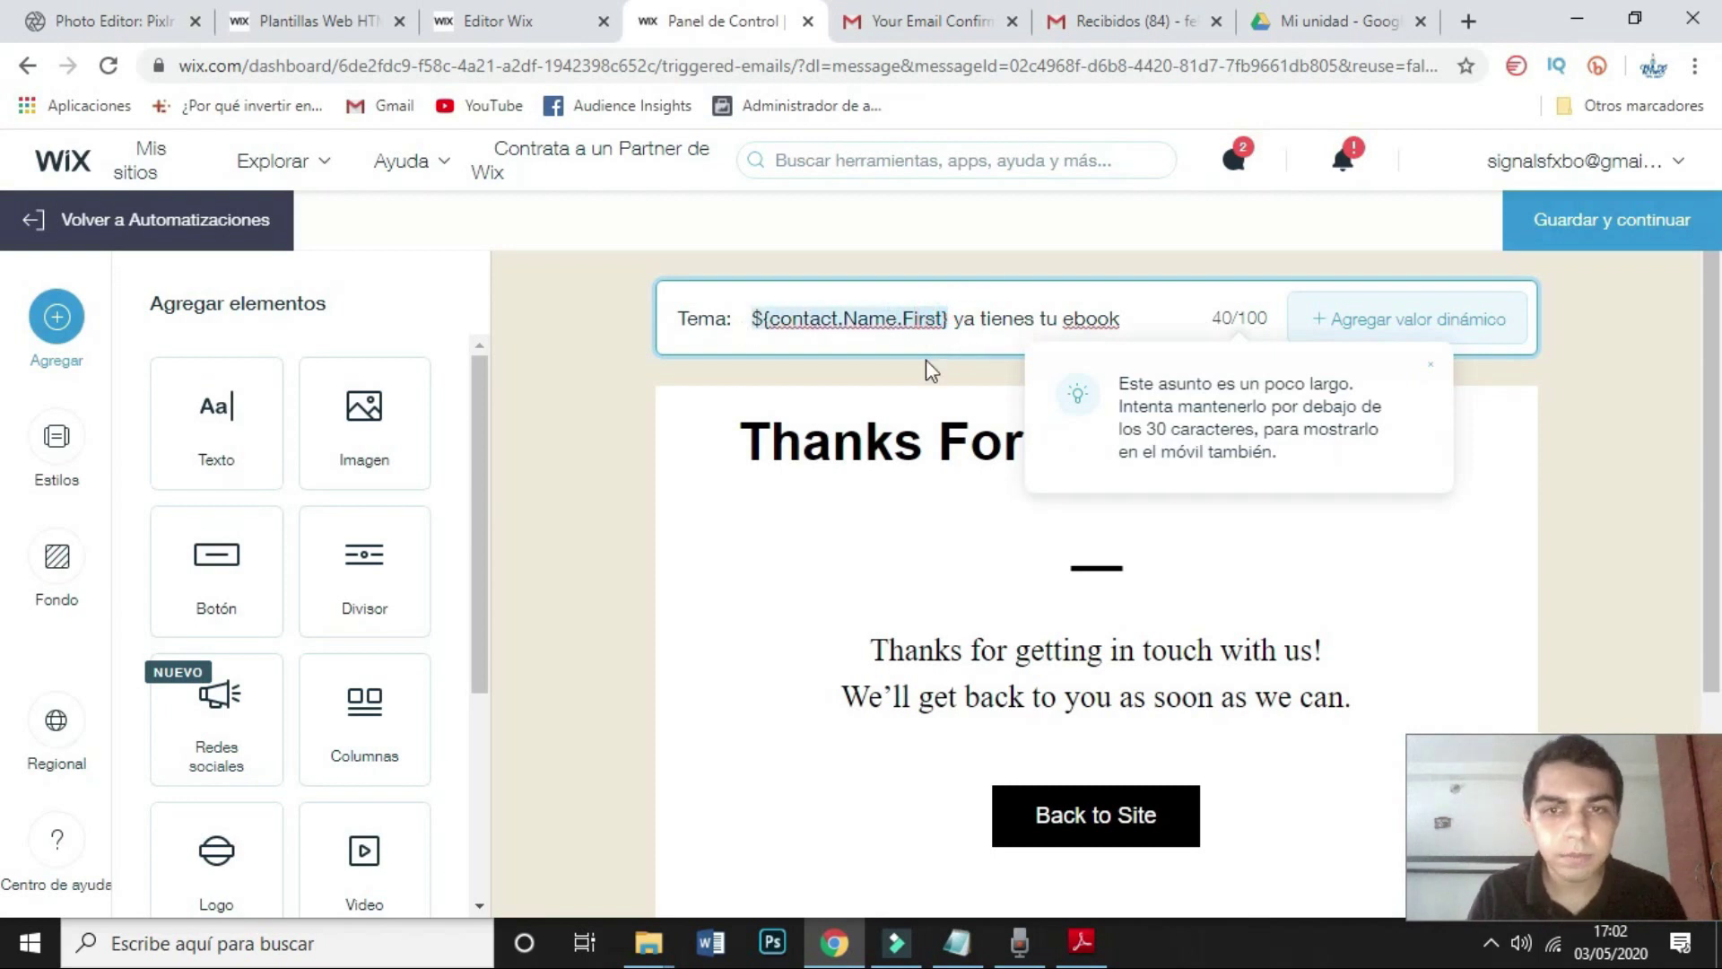
right_click(882, 327)
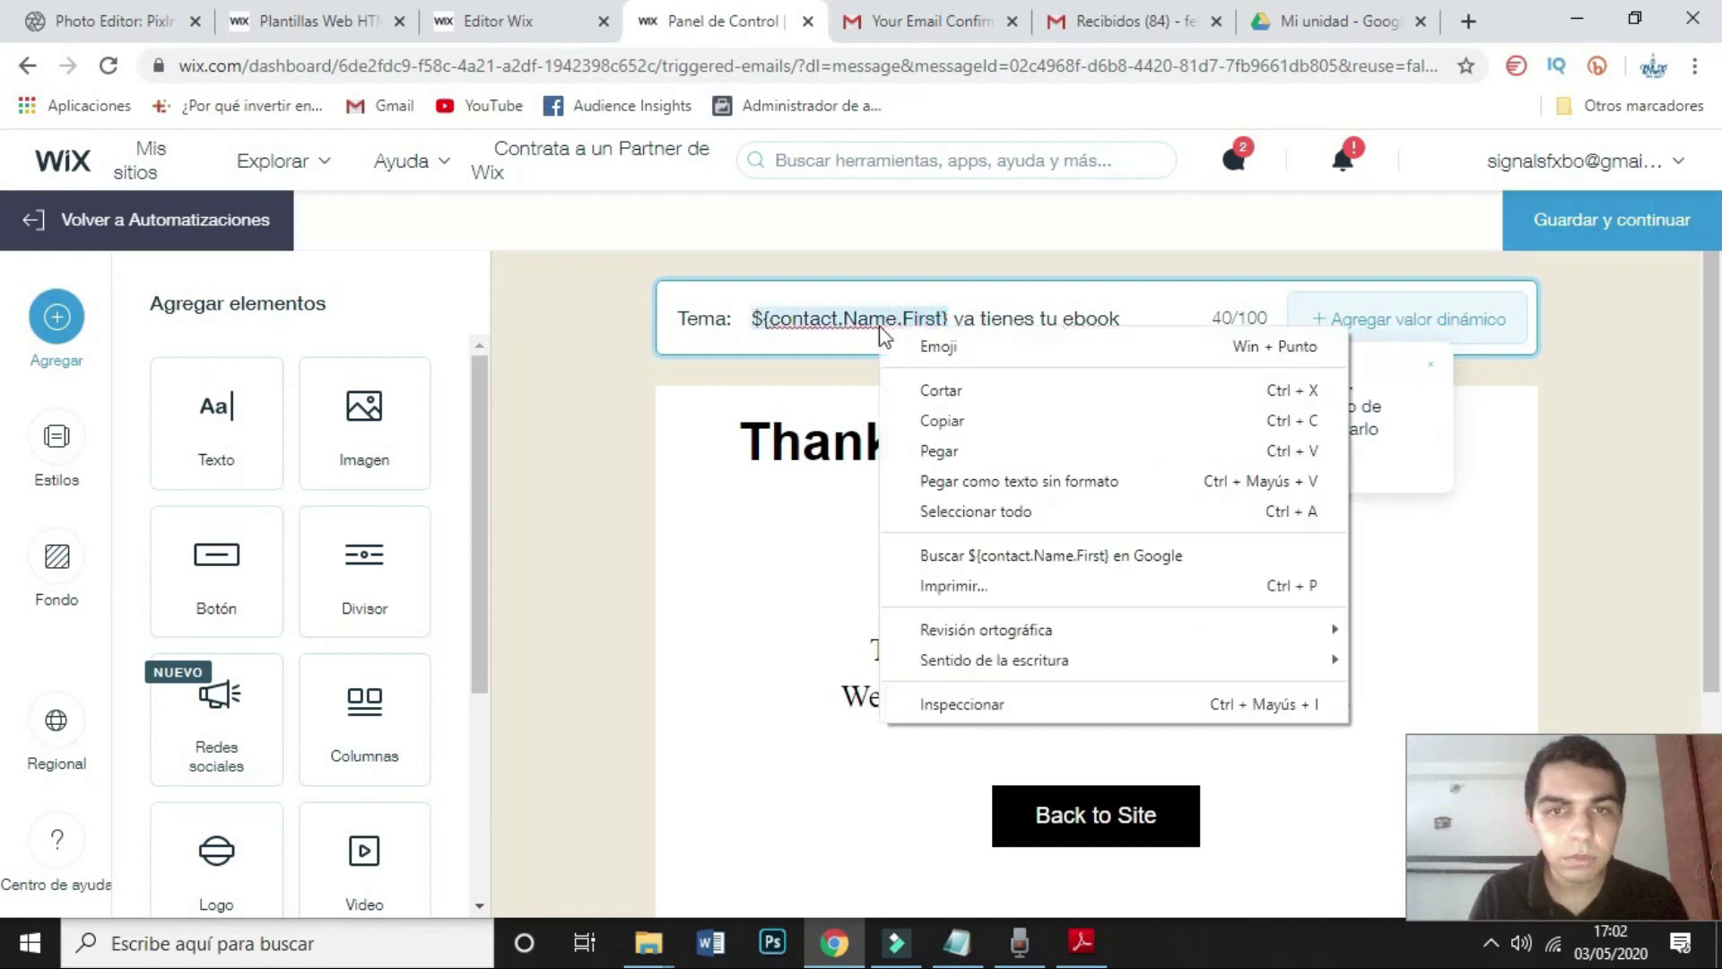
left_click(936, 419)
double_click(988, 444)
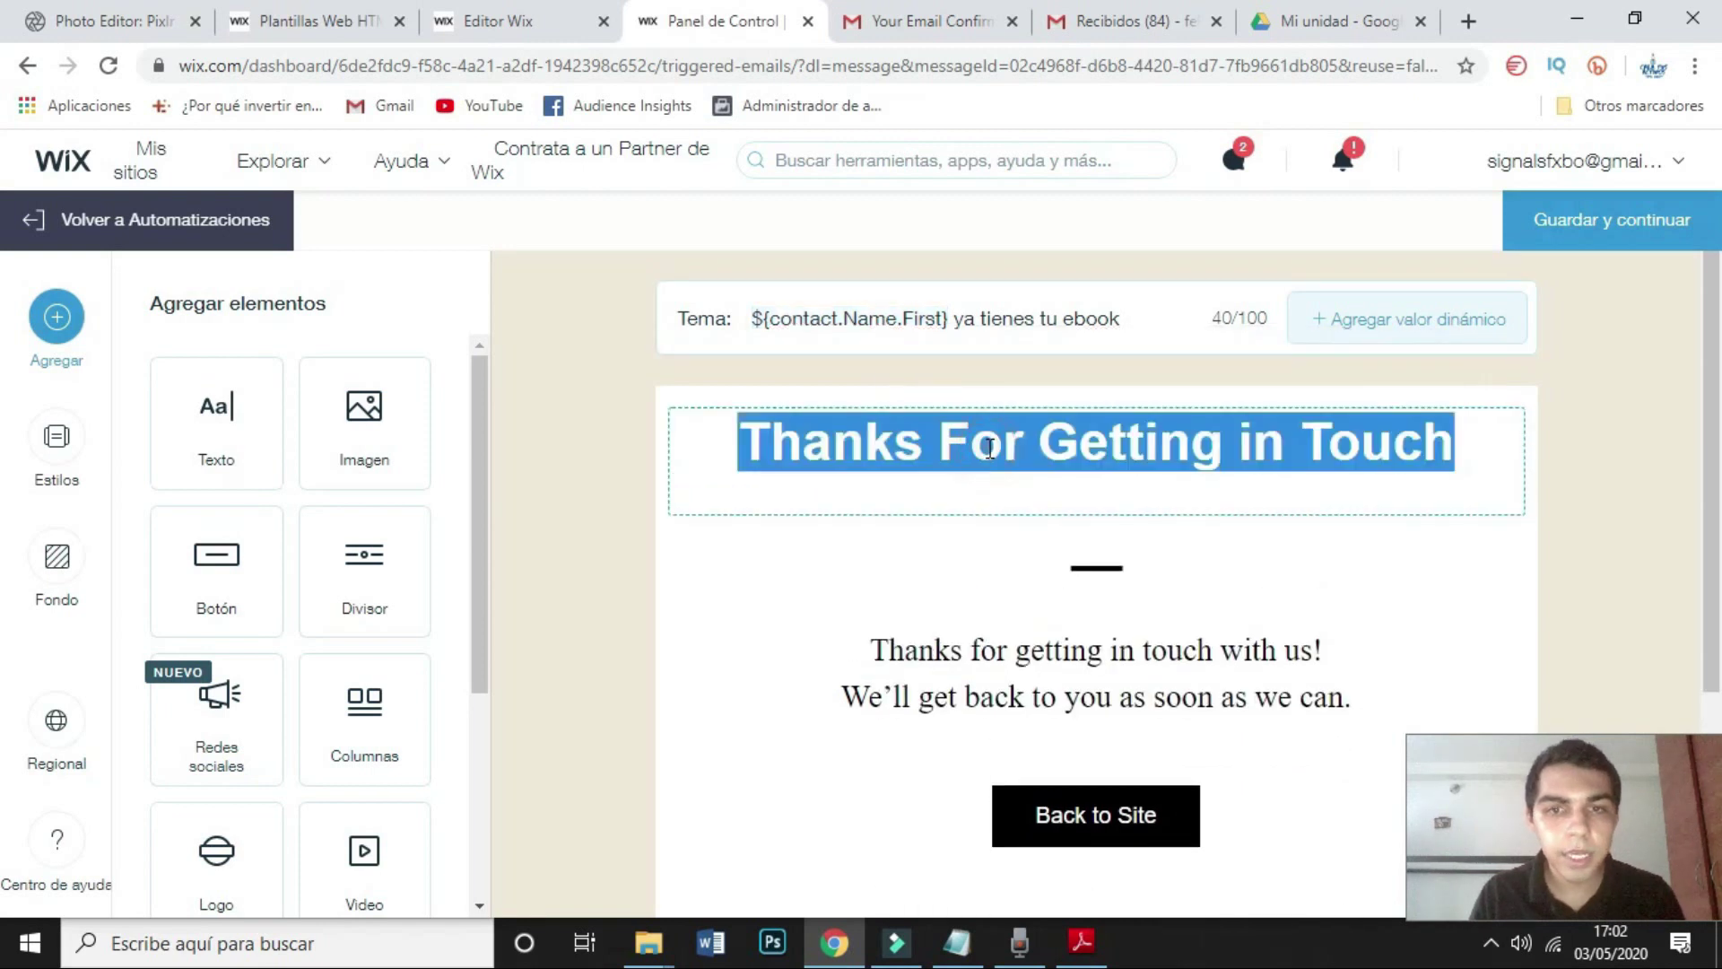
key("ctrl+v")
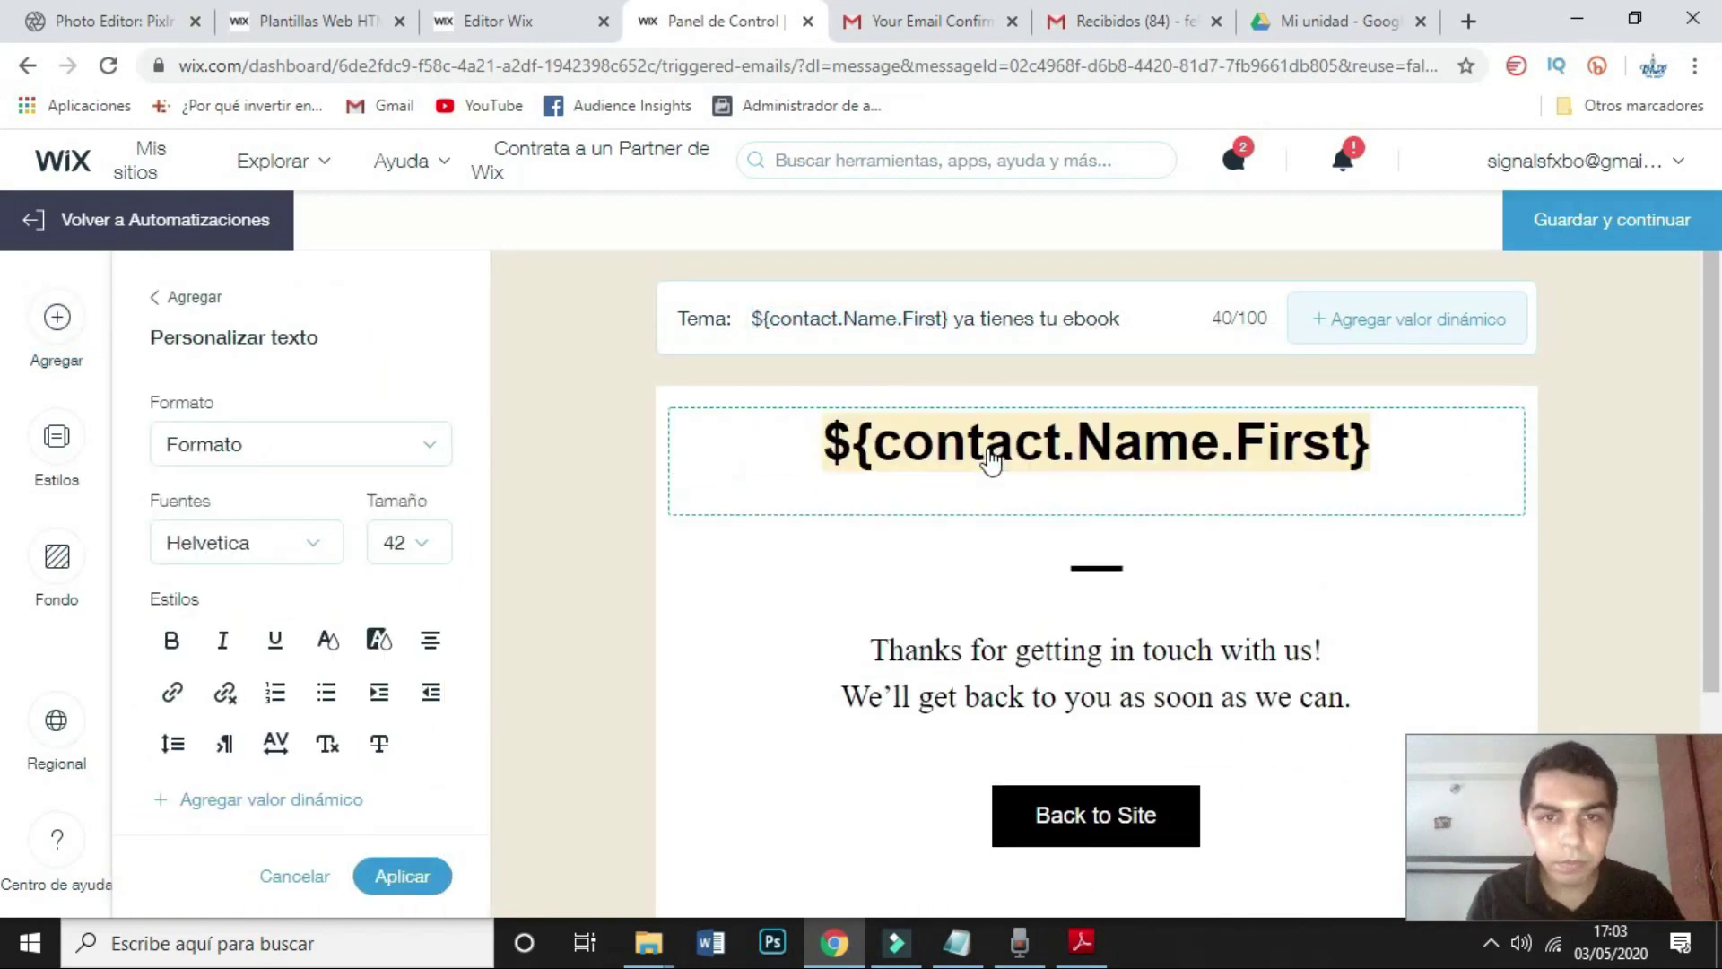
Step: Add the text "GRACIAS POR DESCARGAR TU EBOOK" after the first-name value in the heading
left_click(1392, 437)
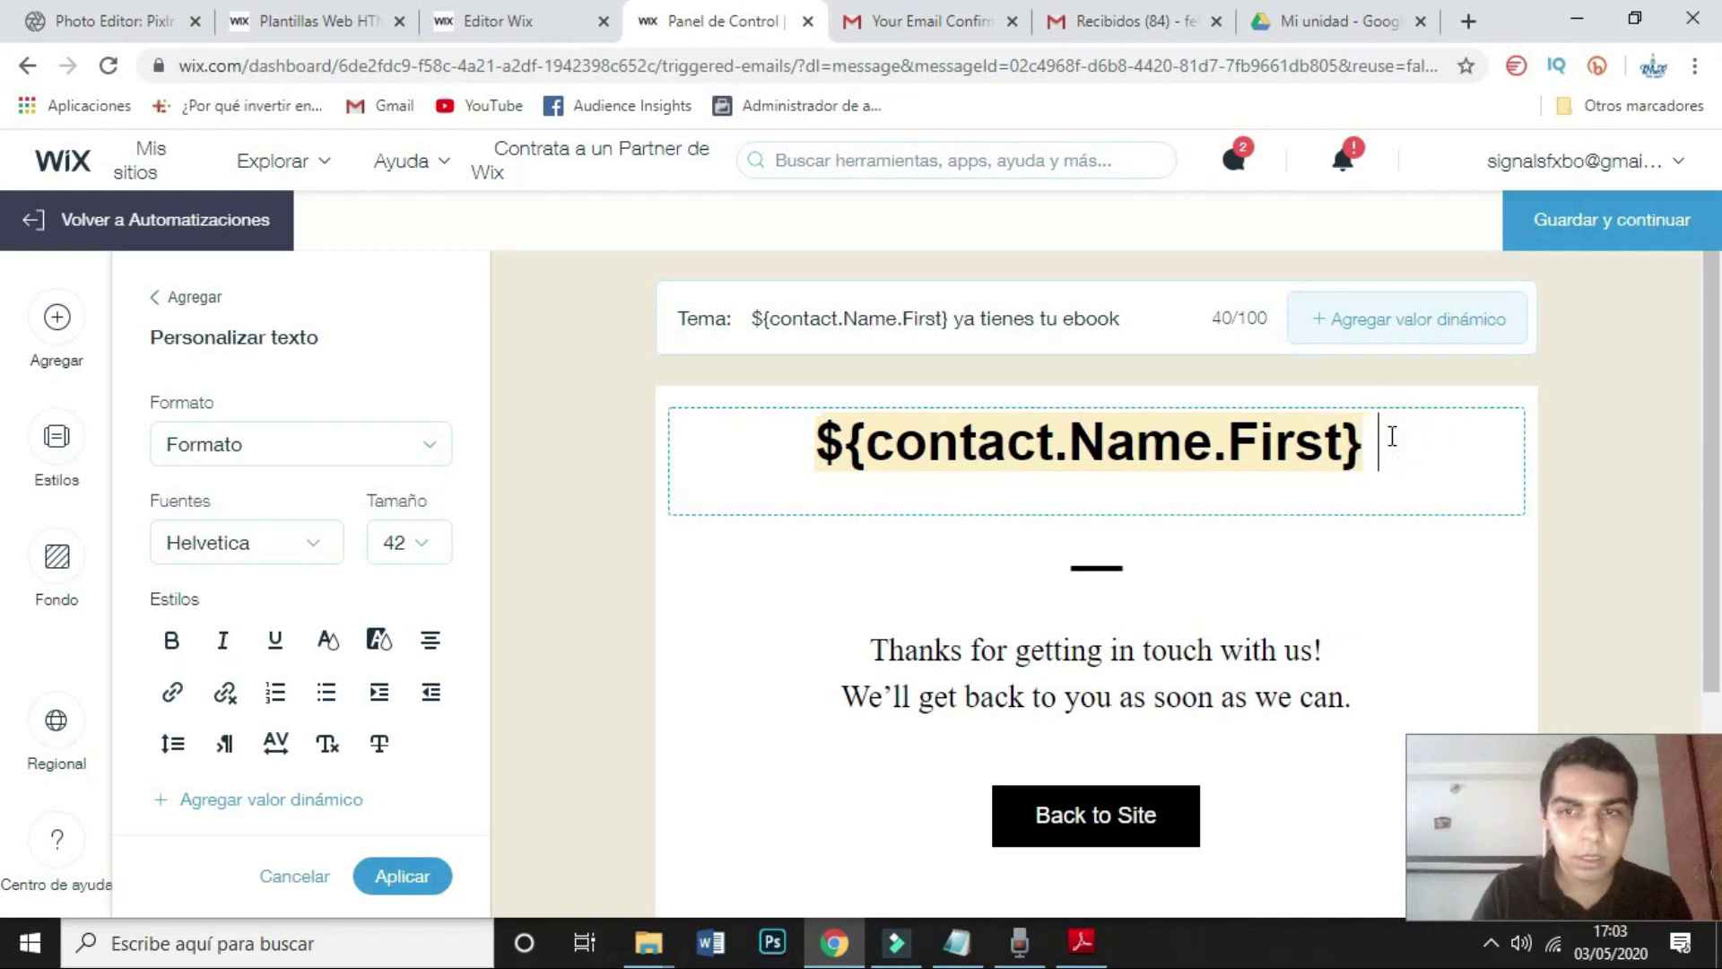
type("GRACOAS")
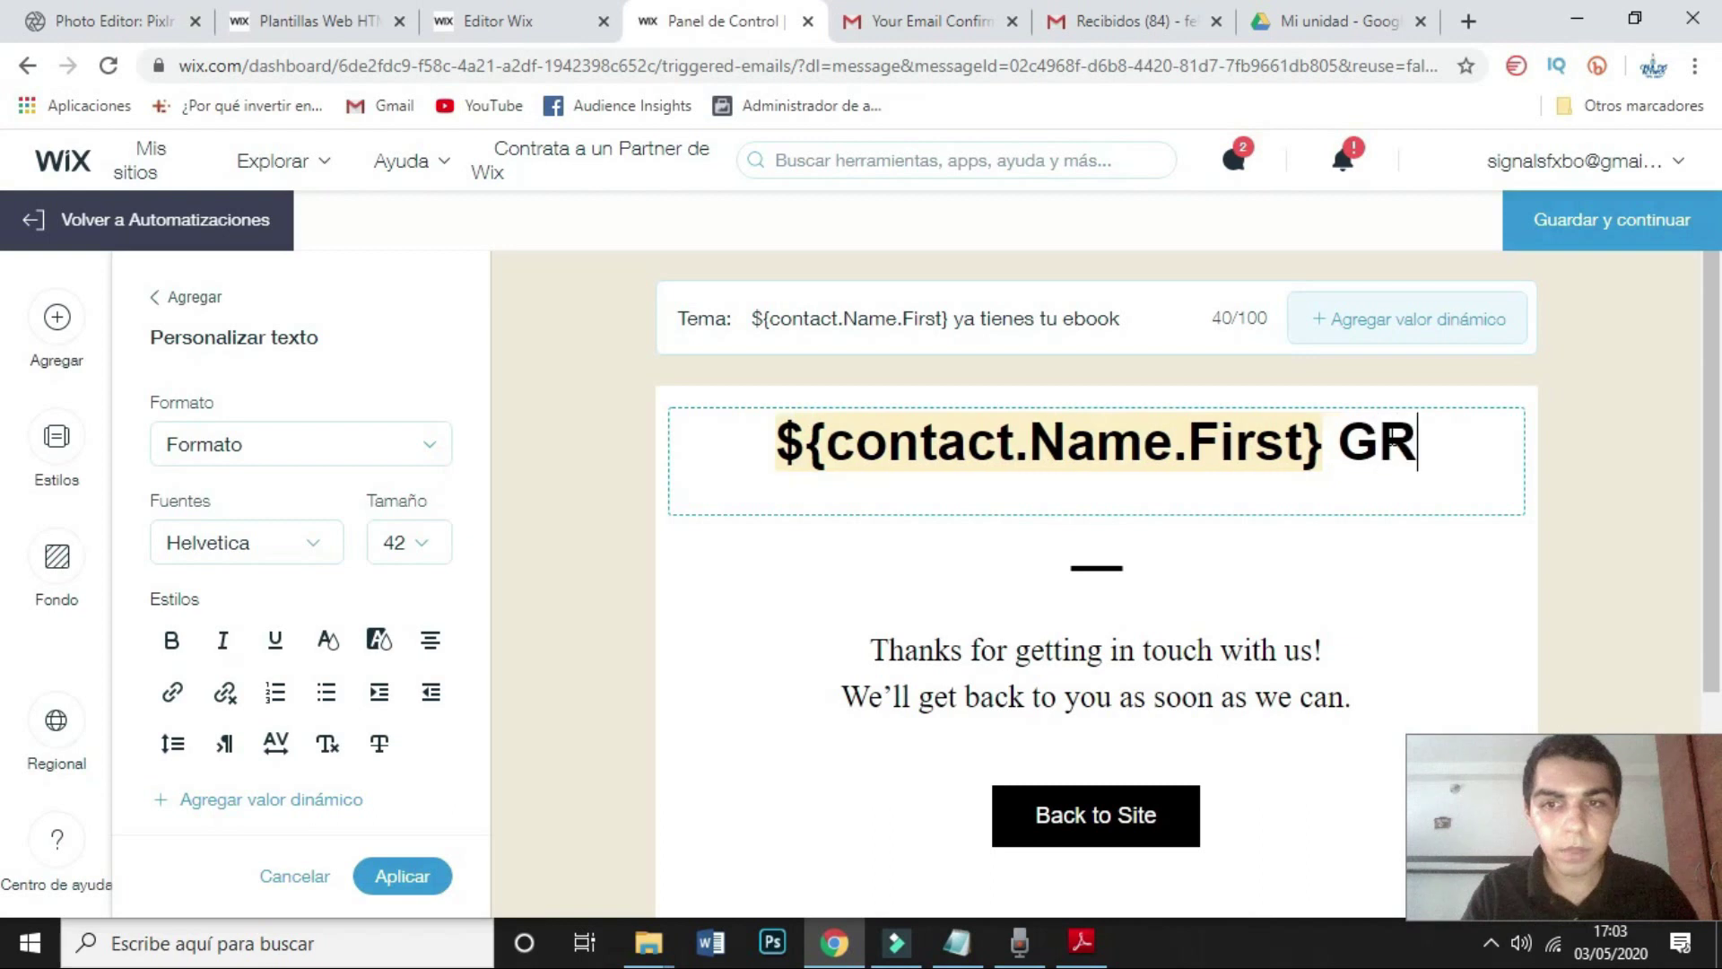
key("BackSpace")
key("BackSpace")
key("BackSpace")
type("I")
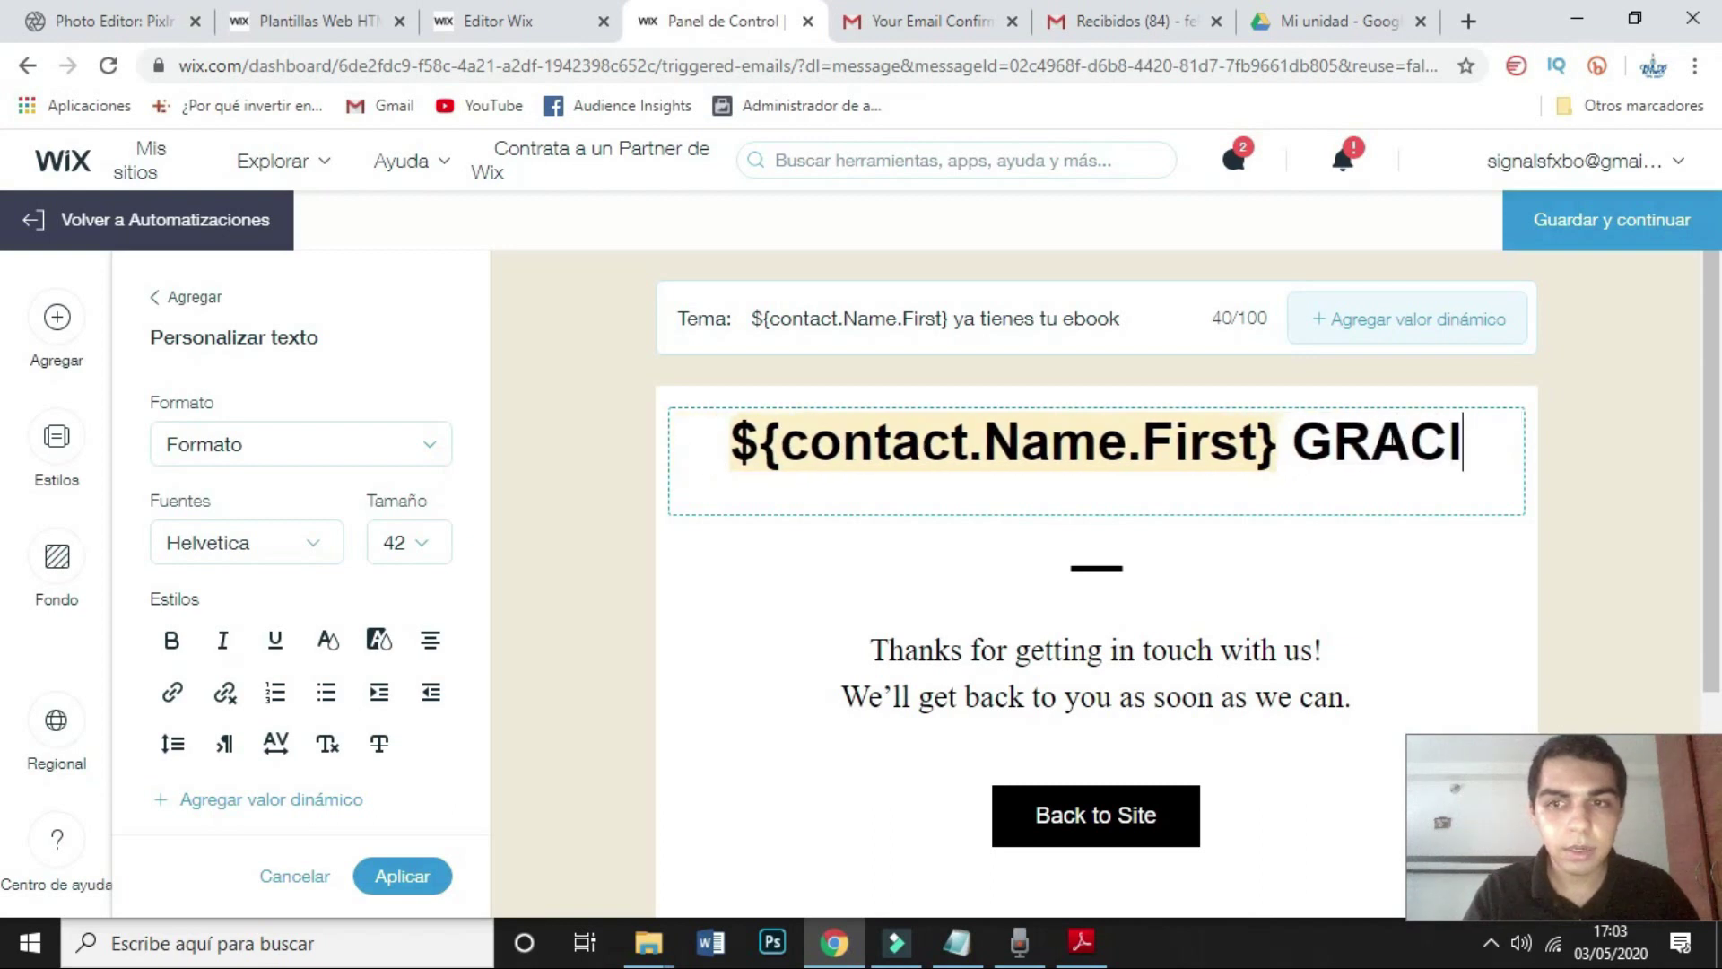
type("AS POR DESCARGAR TU EBOOK")
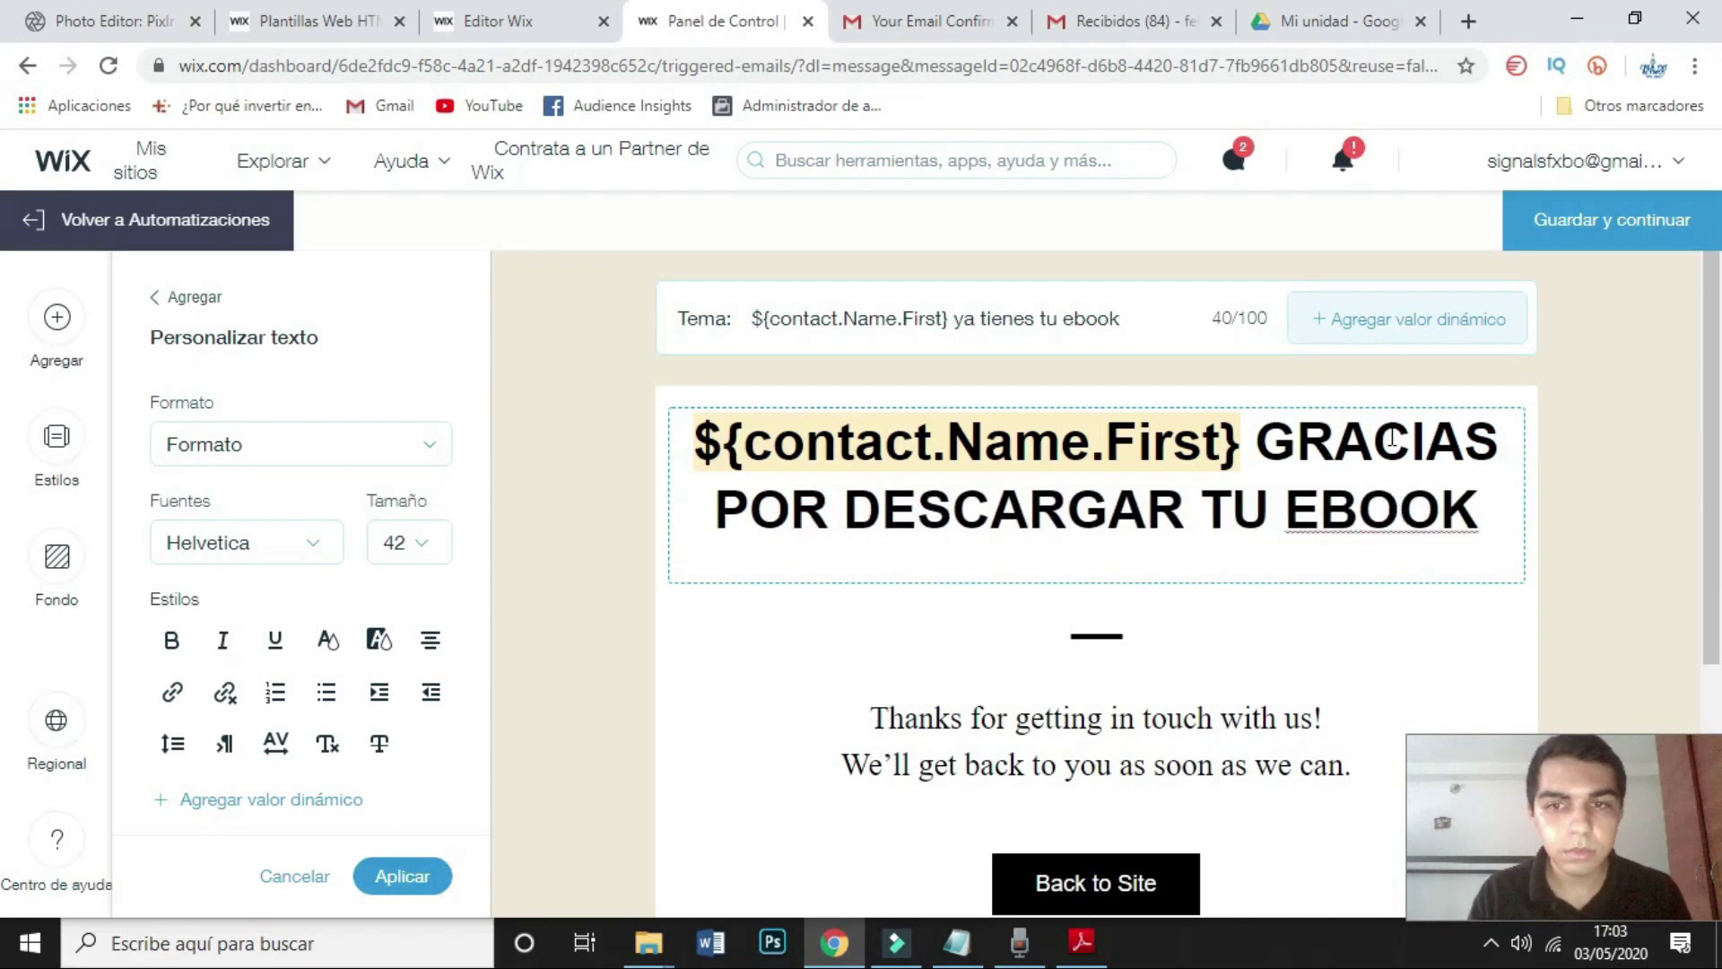
Step: Open the paragraph below the divider for editing and delete its line "We'll get back to you as soon as we can."
left_click(1069, 760)
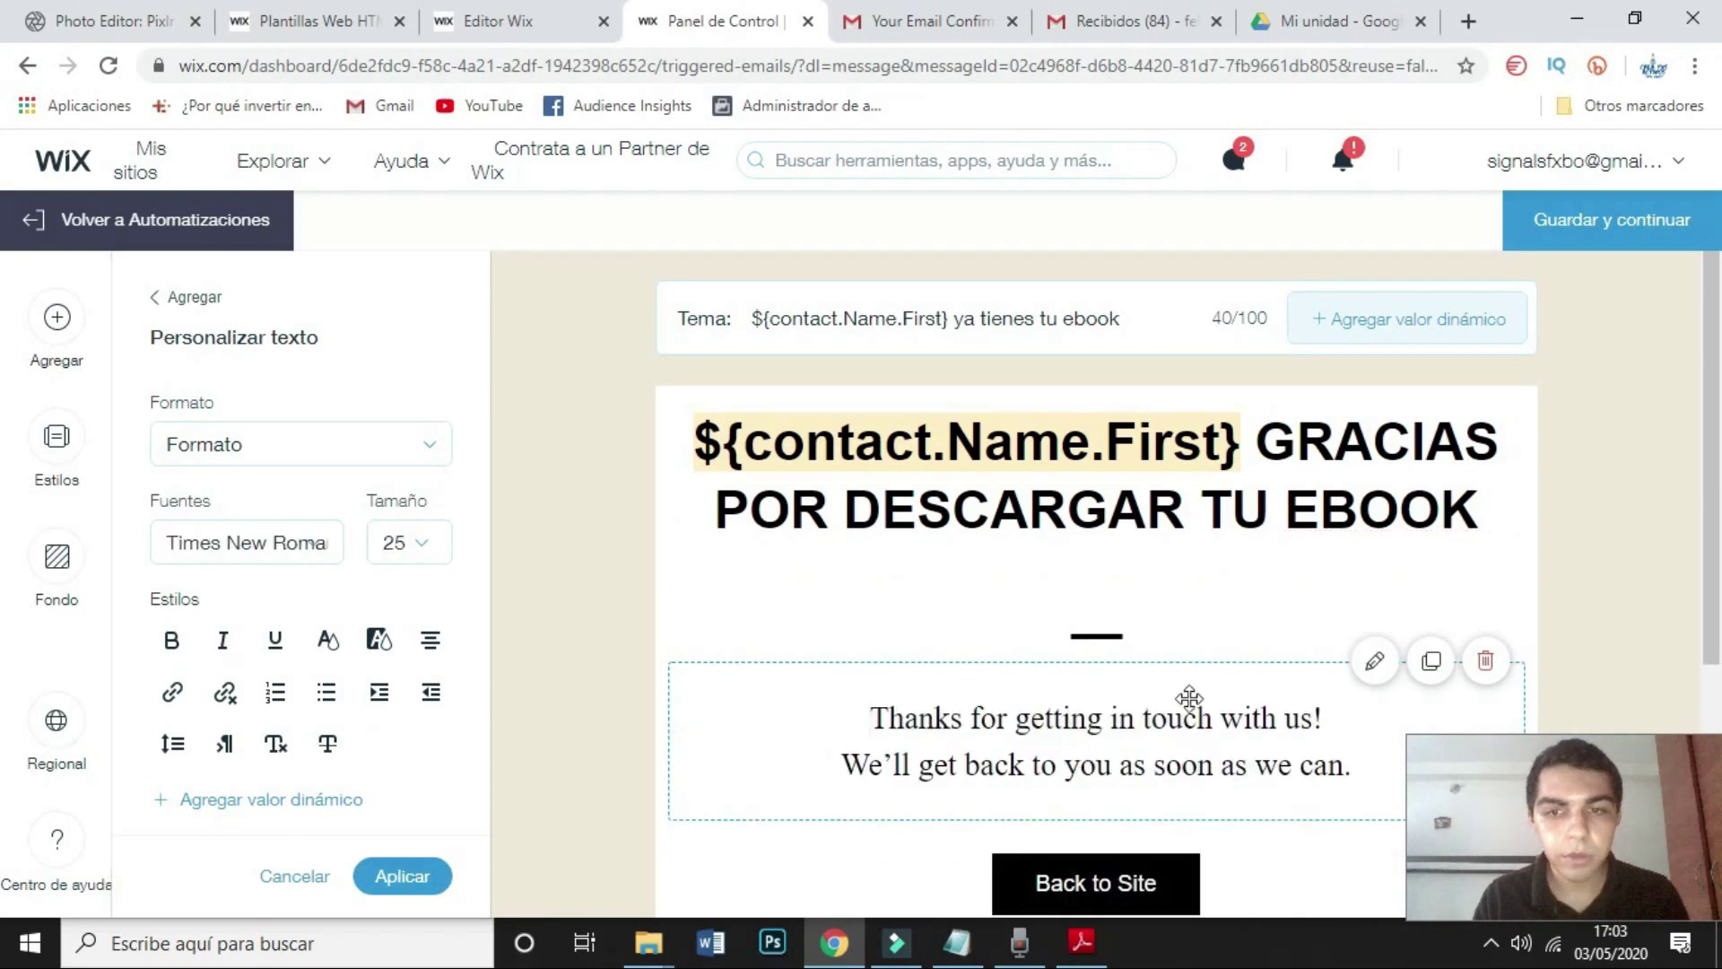
scroll(1103, 780, "down", 3)
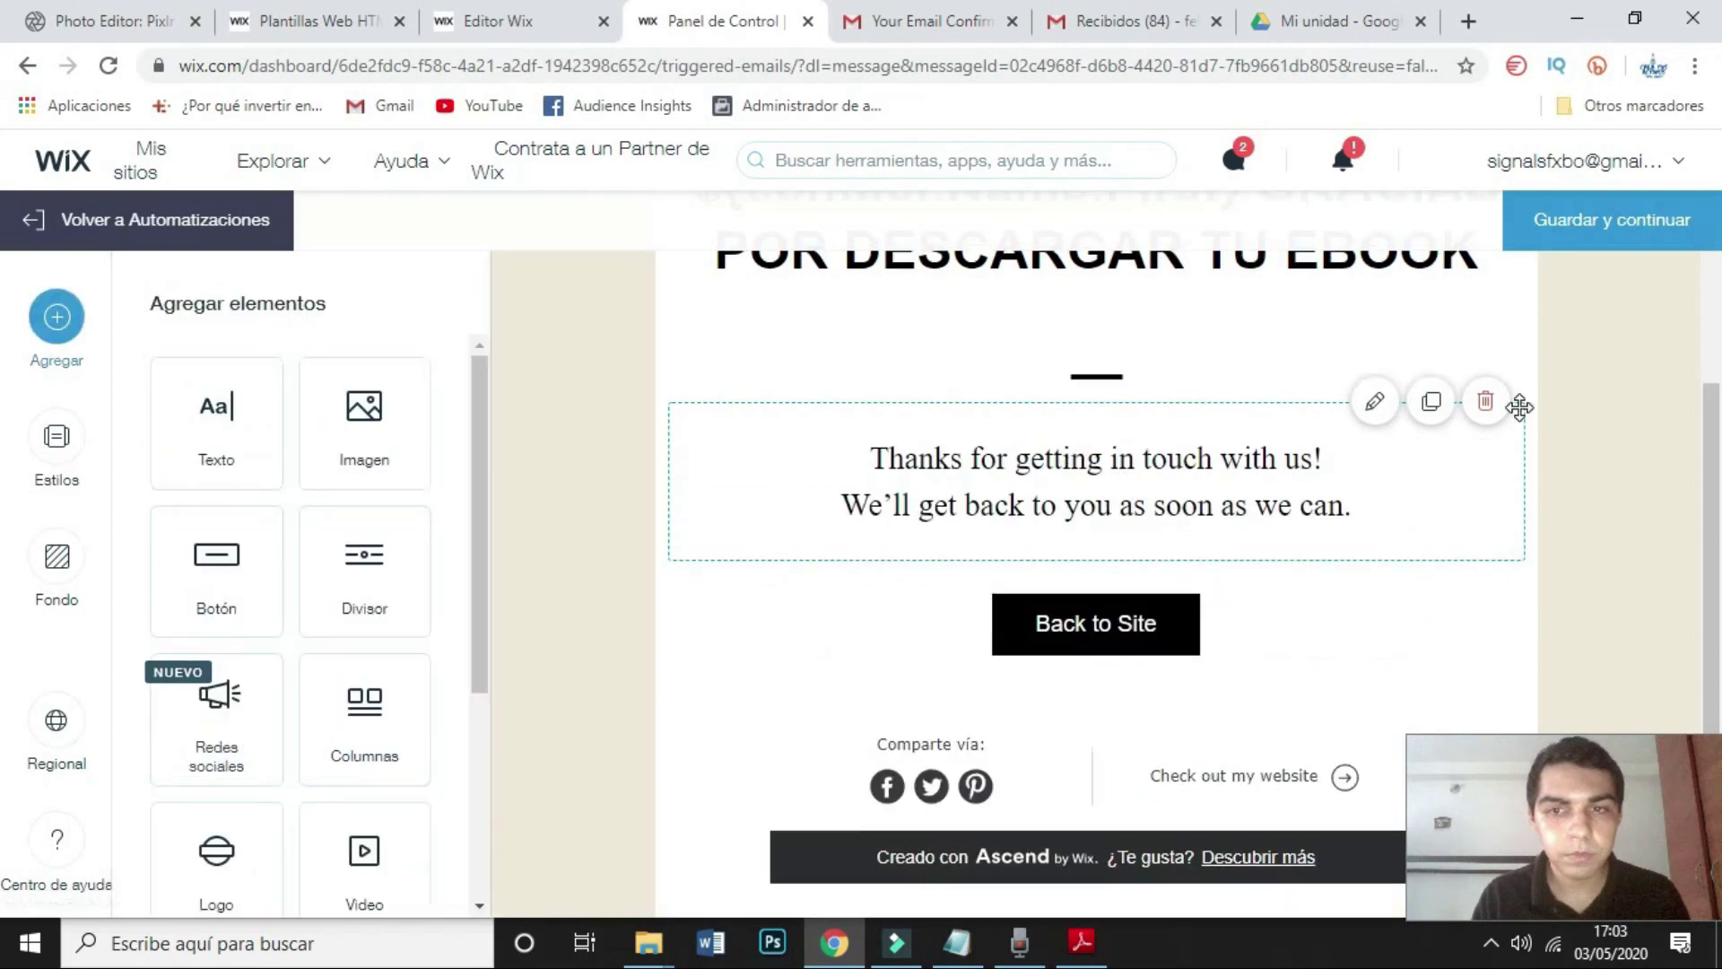
scroll(1384, 384, "down", 1)
left_click(1370, 280)
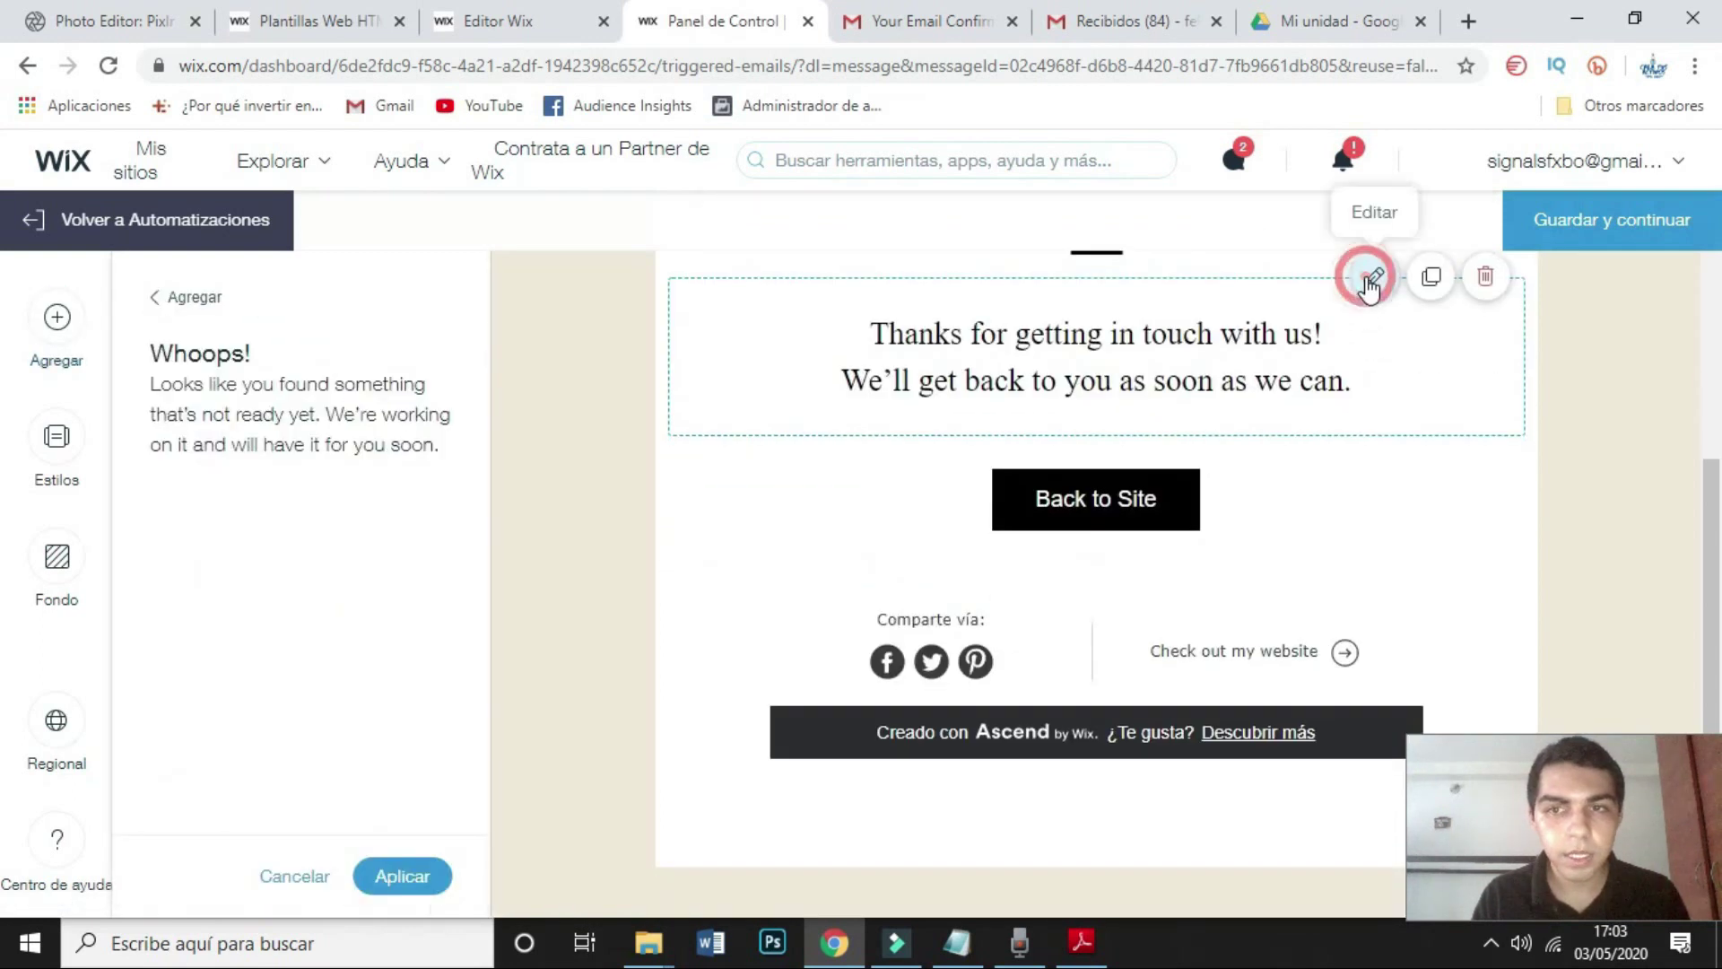
left_click(1087, 510)
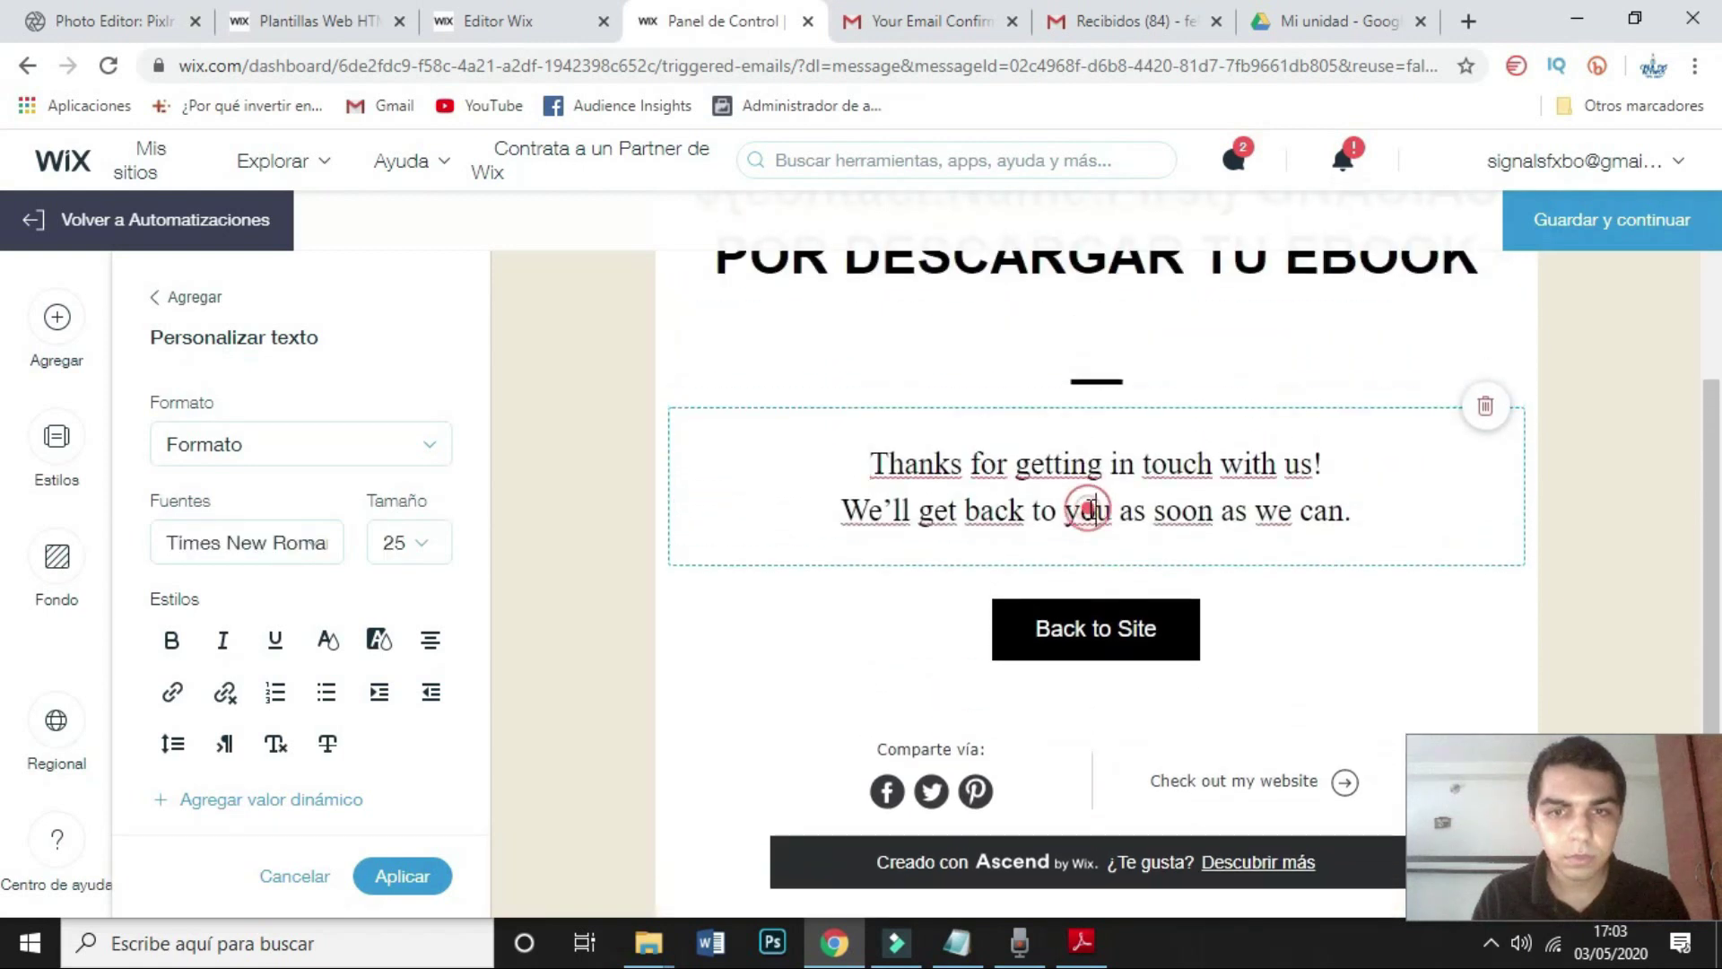
triple_click(1088, 510)
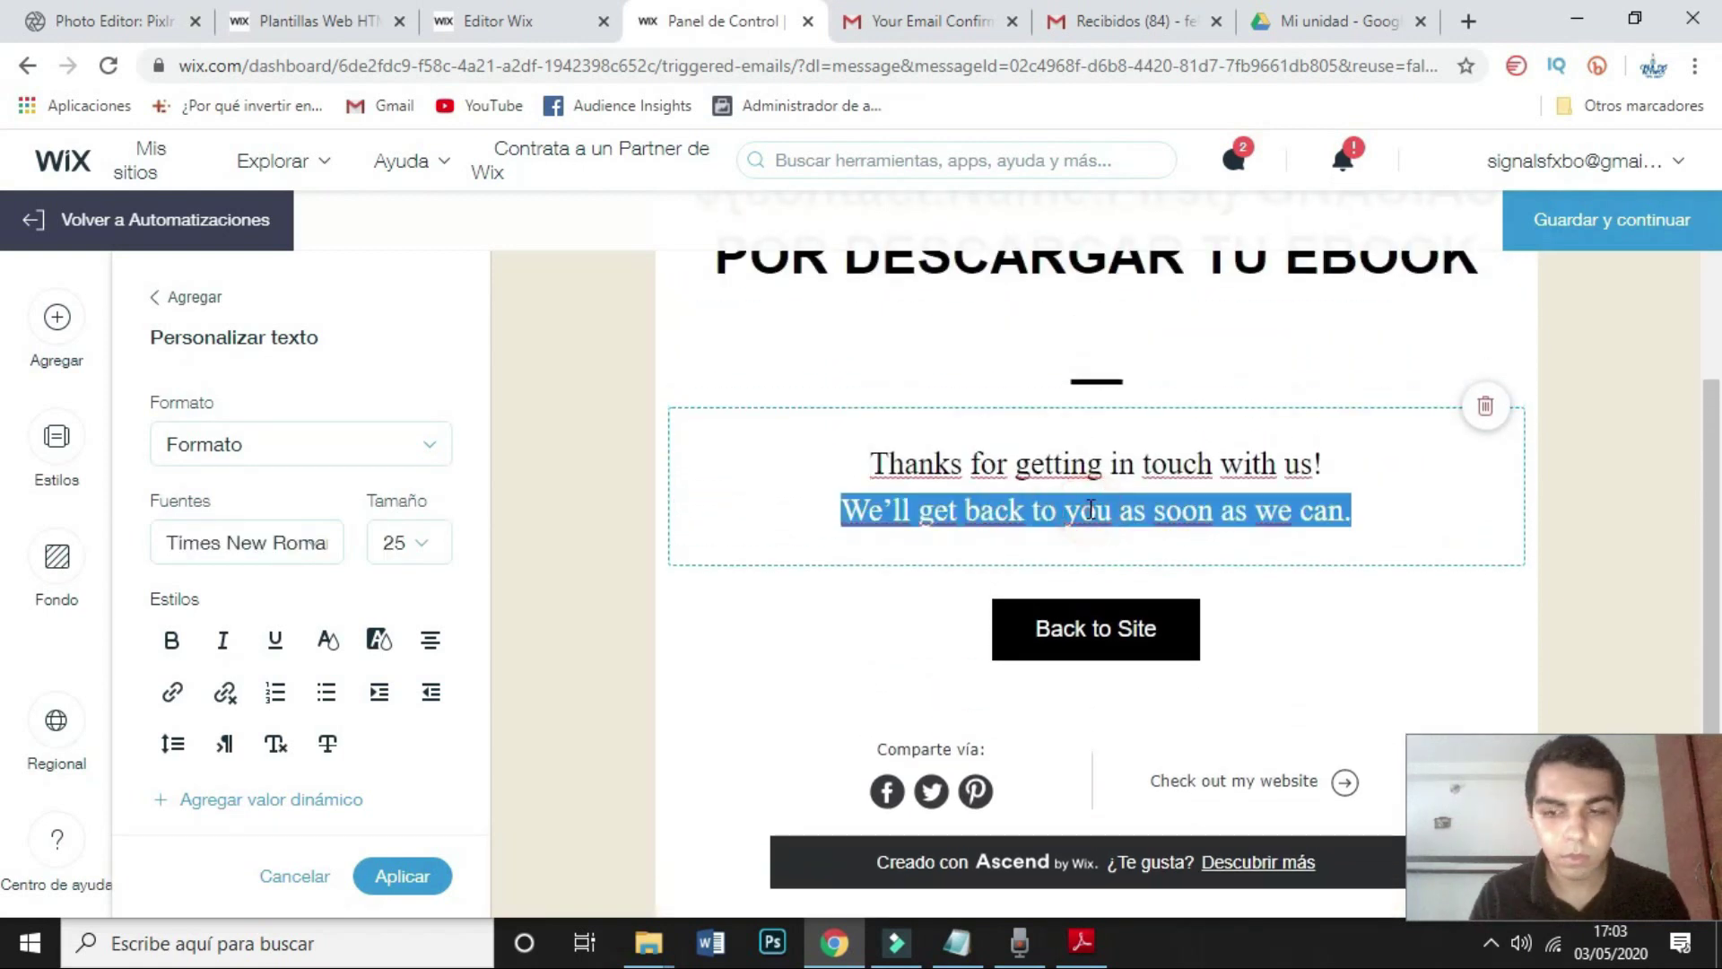
key("BackSpace")
Step: Replace "Thanks for getting in touch with us!" with "Esperamos que lo disfrutes y puedas aplicar la dieta que se adapte mejor a ti."
left_click_drag(1328, 462, 872, 458)
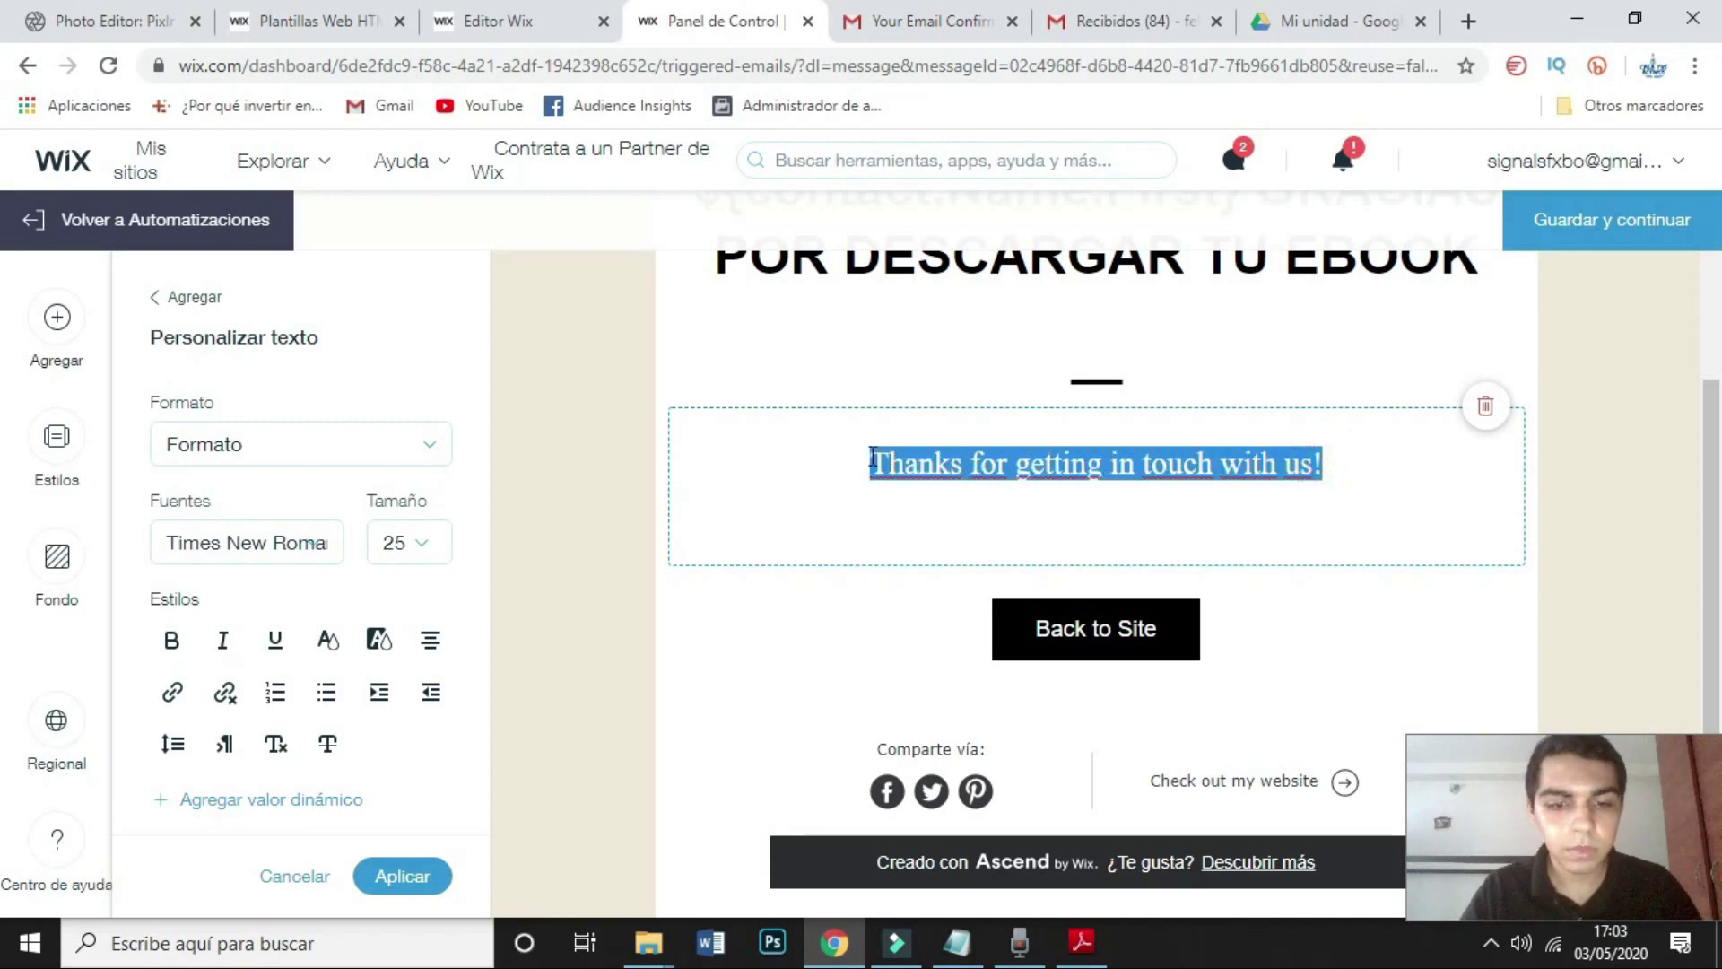
type("Esperamos que lo disfrute")
key("BackSpace")
key("BackSpace")
key("BackSpace")
type("rutes")
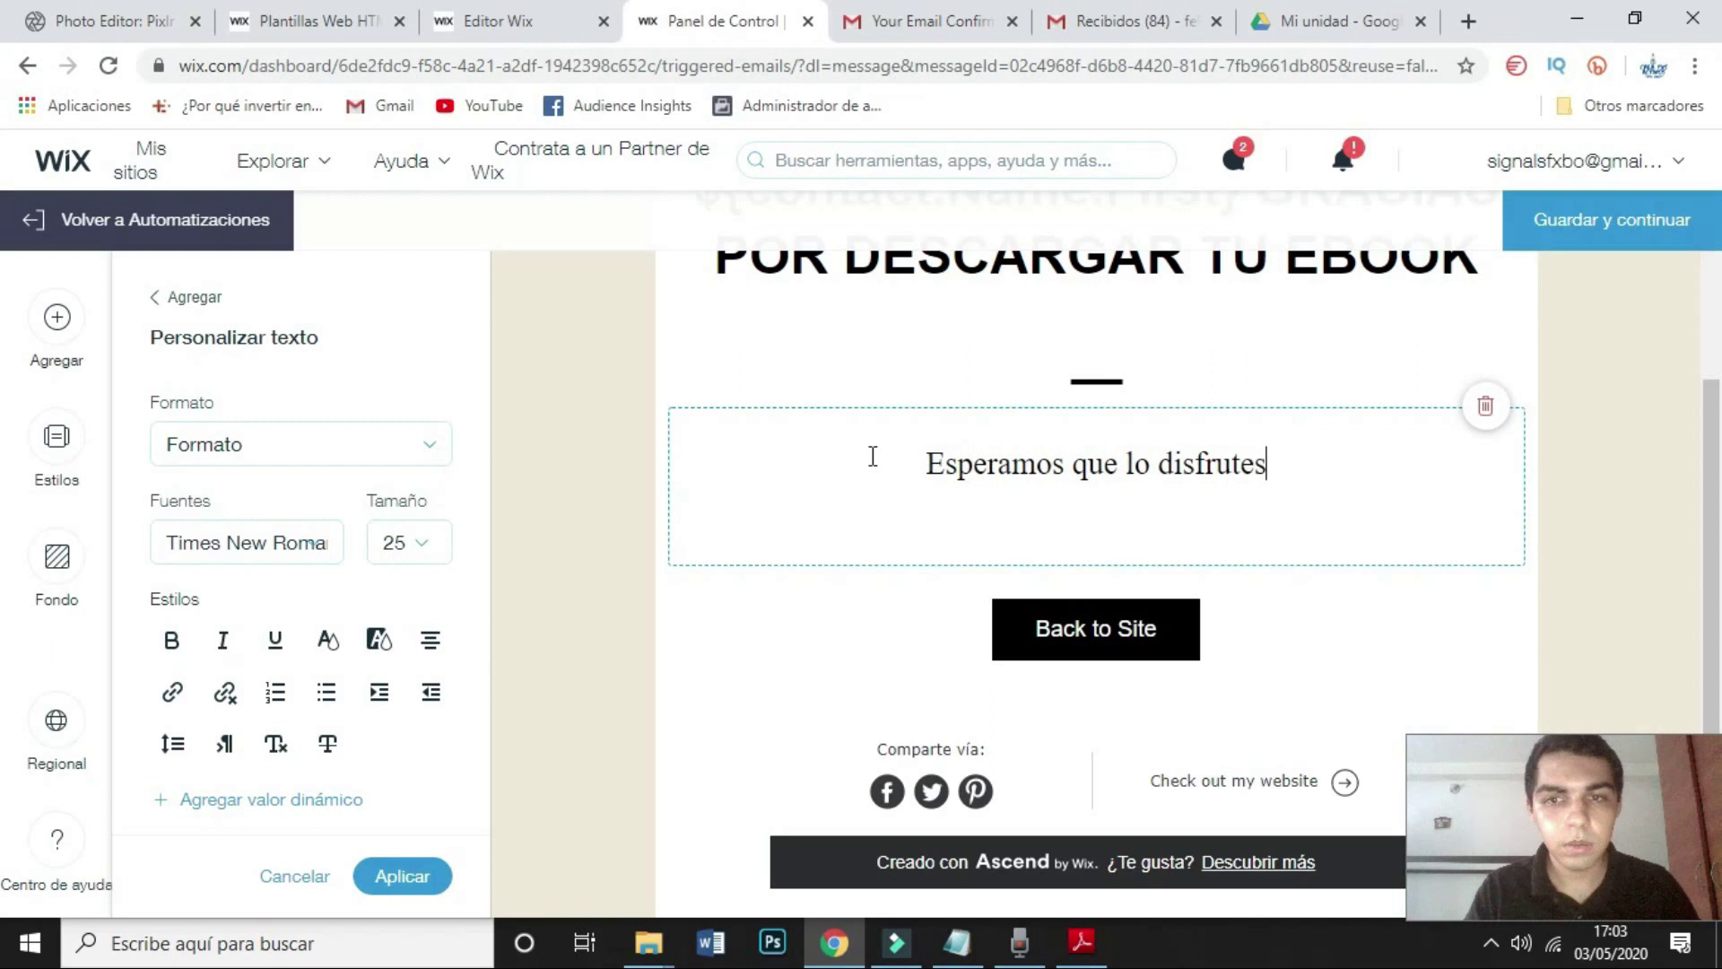
type(" y pue")
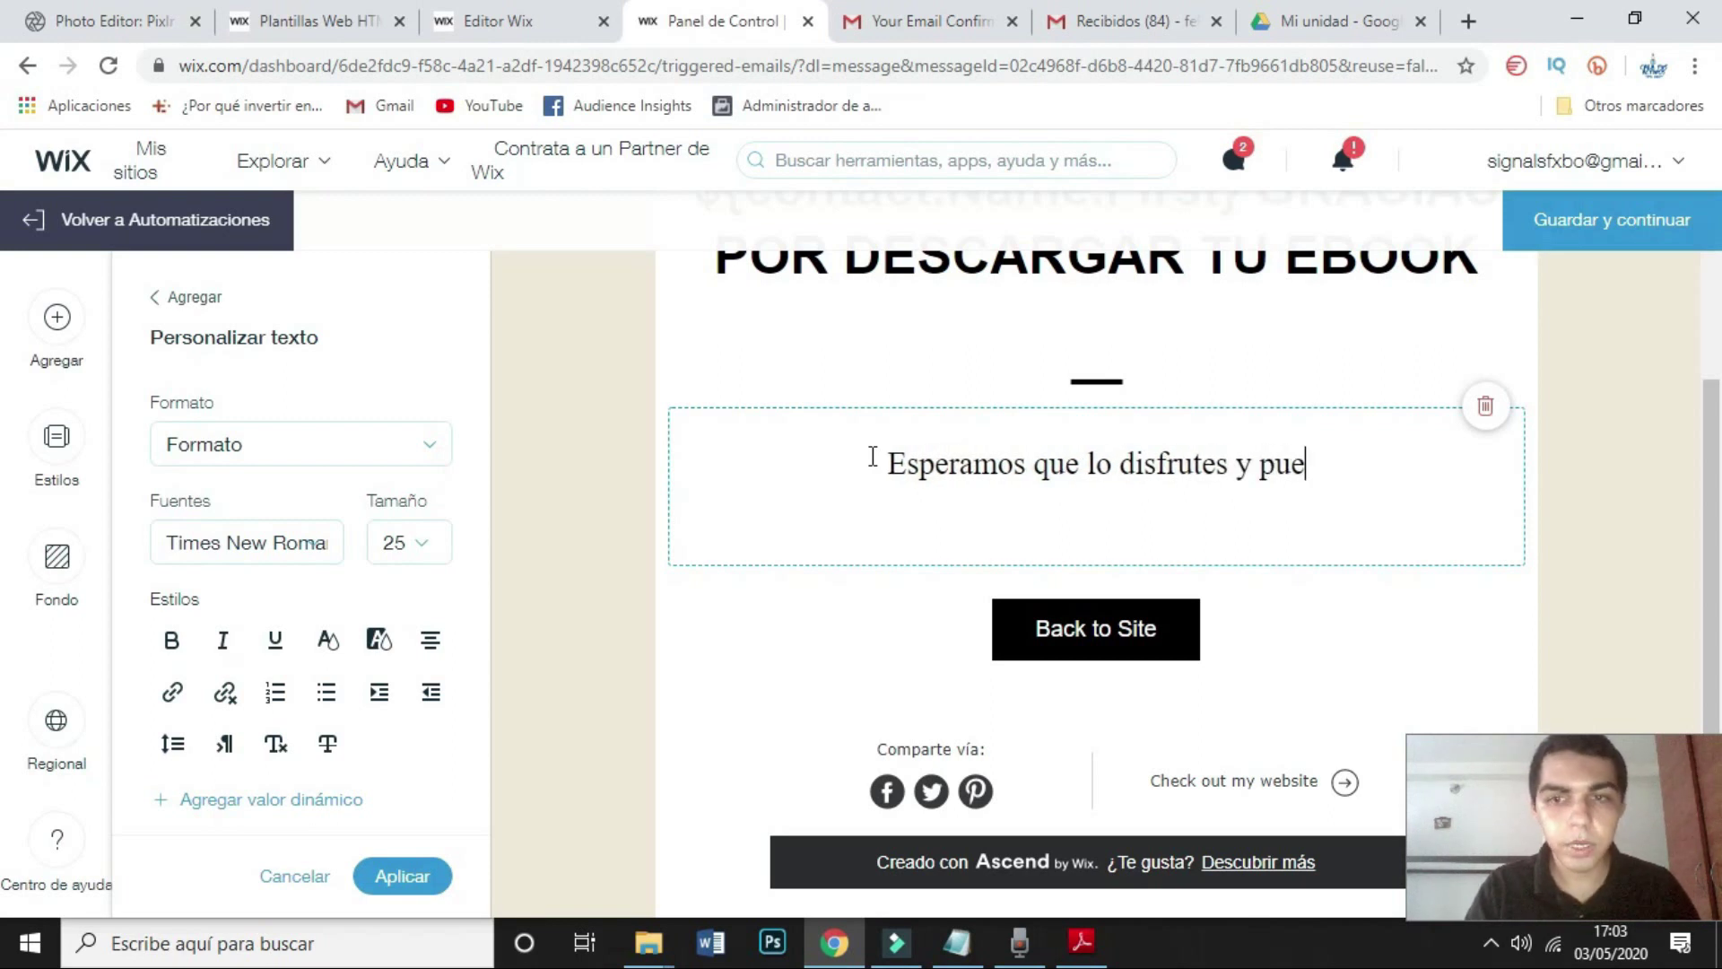
type("das aplicar l")
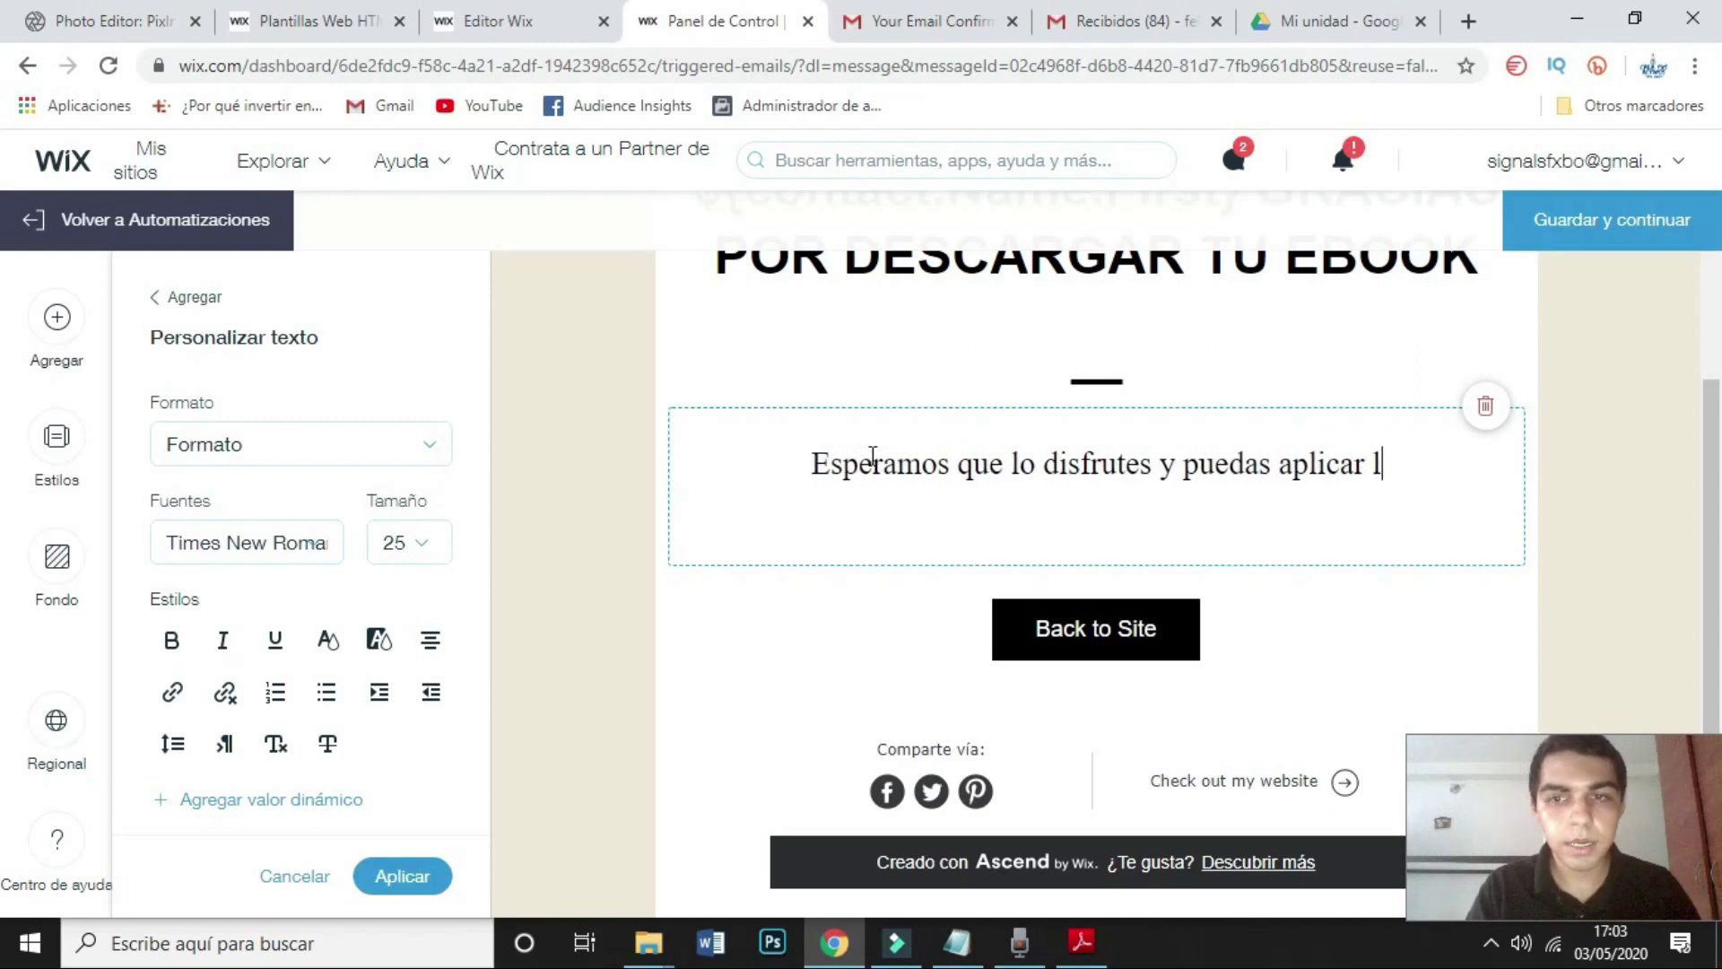
type("a dieta que me")
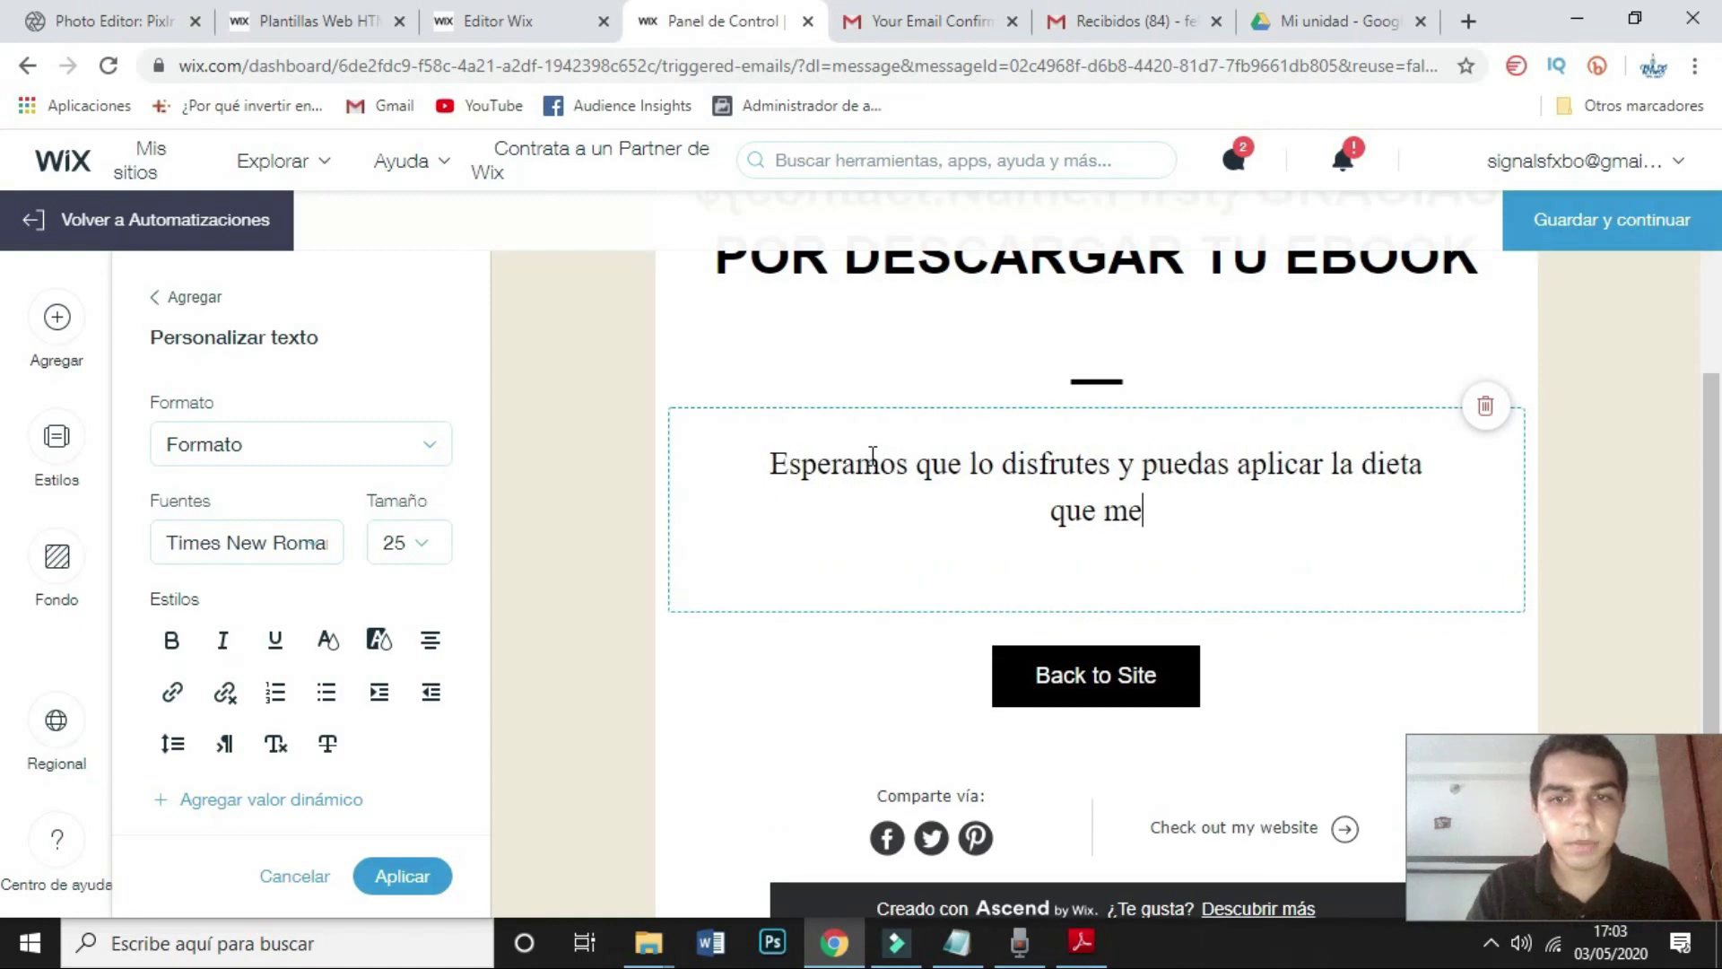
type("jor te")
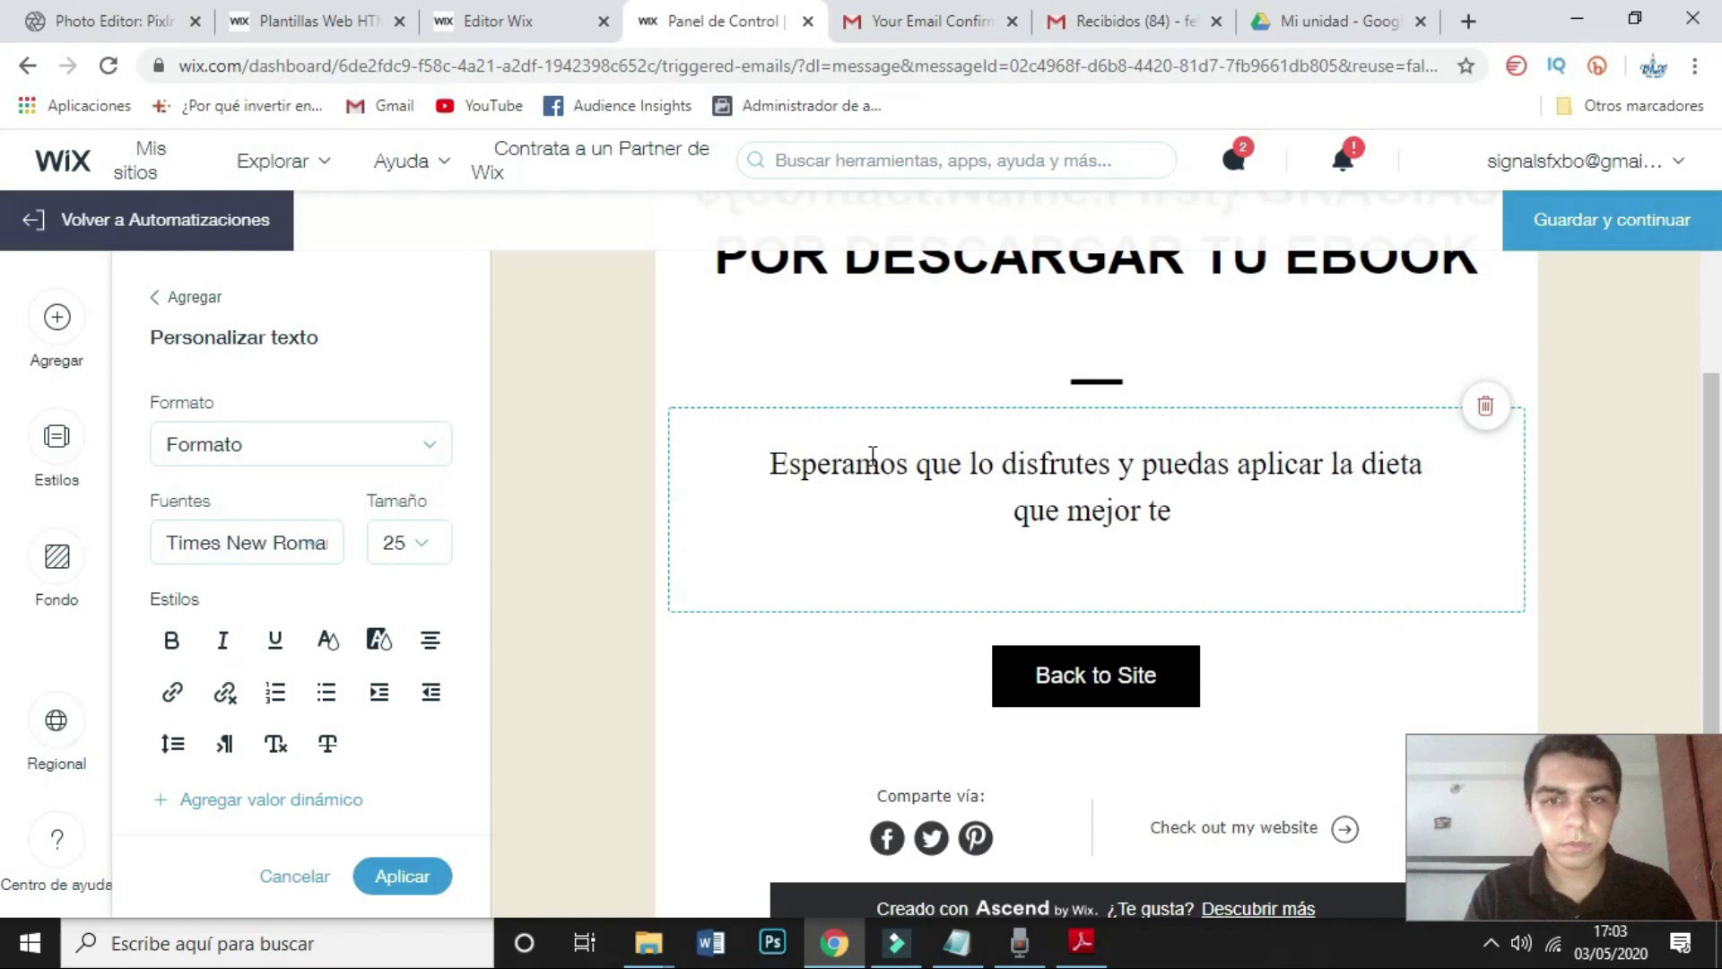
key("BackSpace")
key("BackSpace")
key("BackSpace")
key("BackSpace")
key("BackSpace")
key("BackSpace")
key("BackSpace")
key("BackSpace")
key("BackSpace")
key("BackSpace")
key("BackSpace")
key("BackSpace")
type("u")
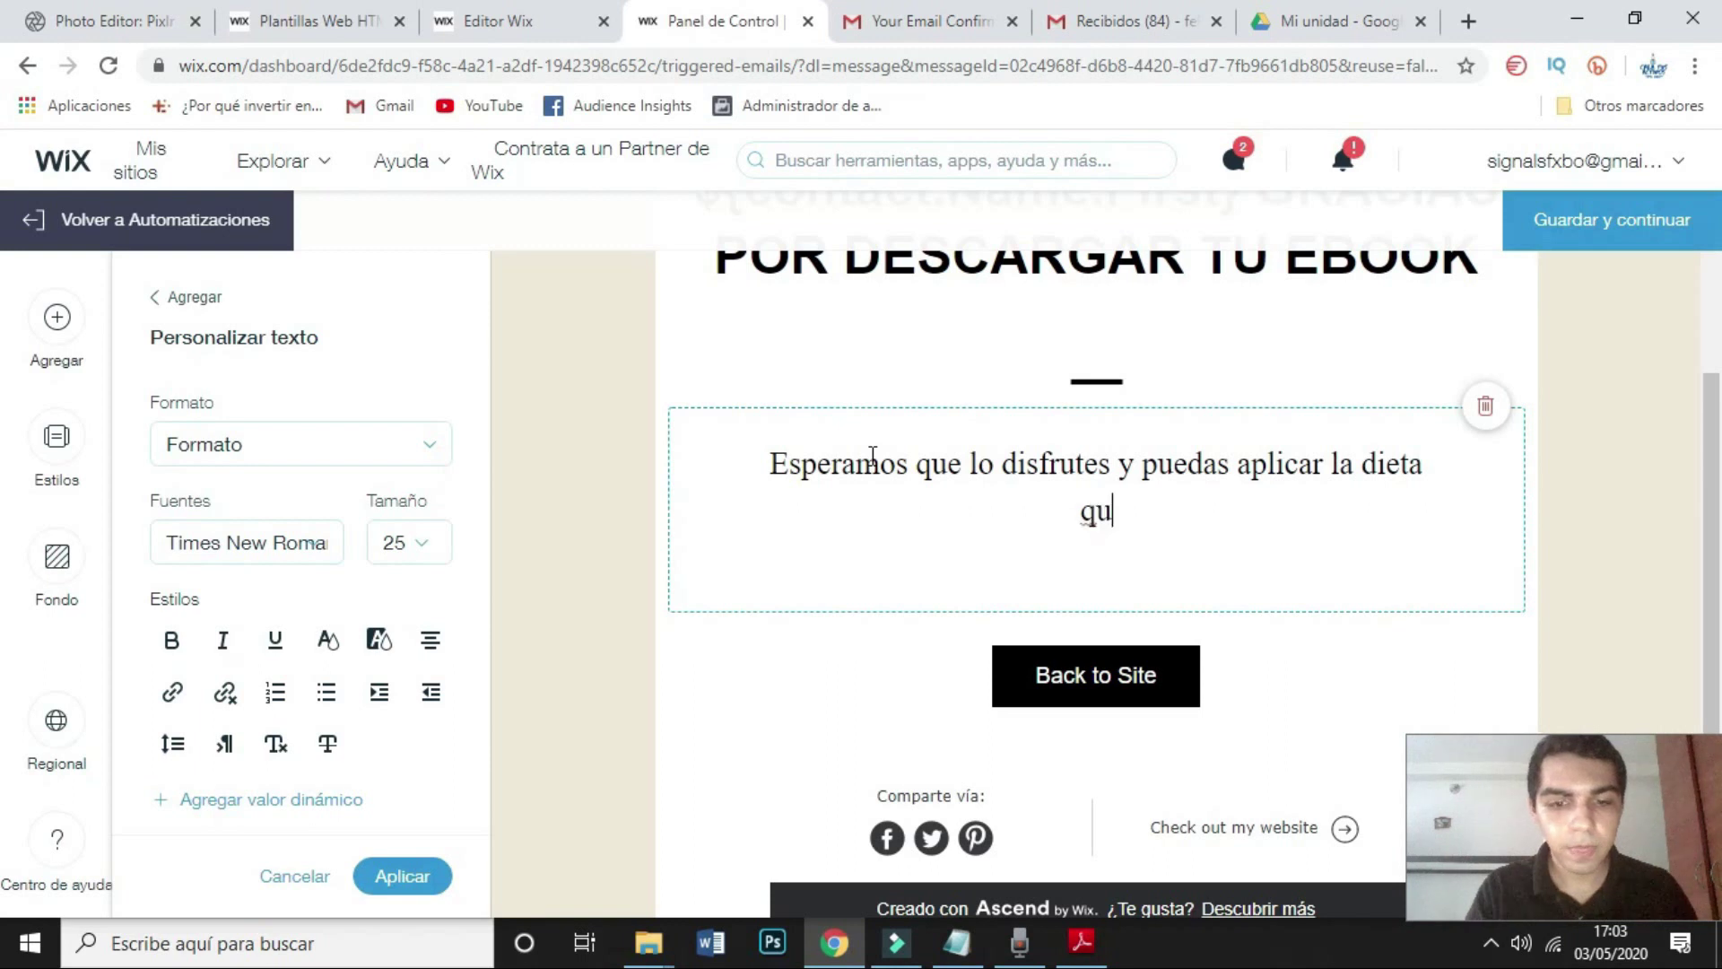
type("e se adap")
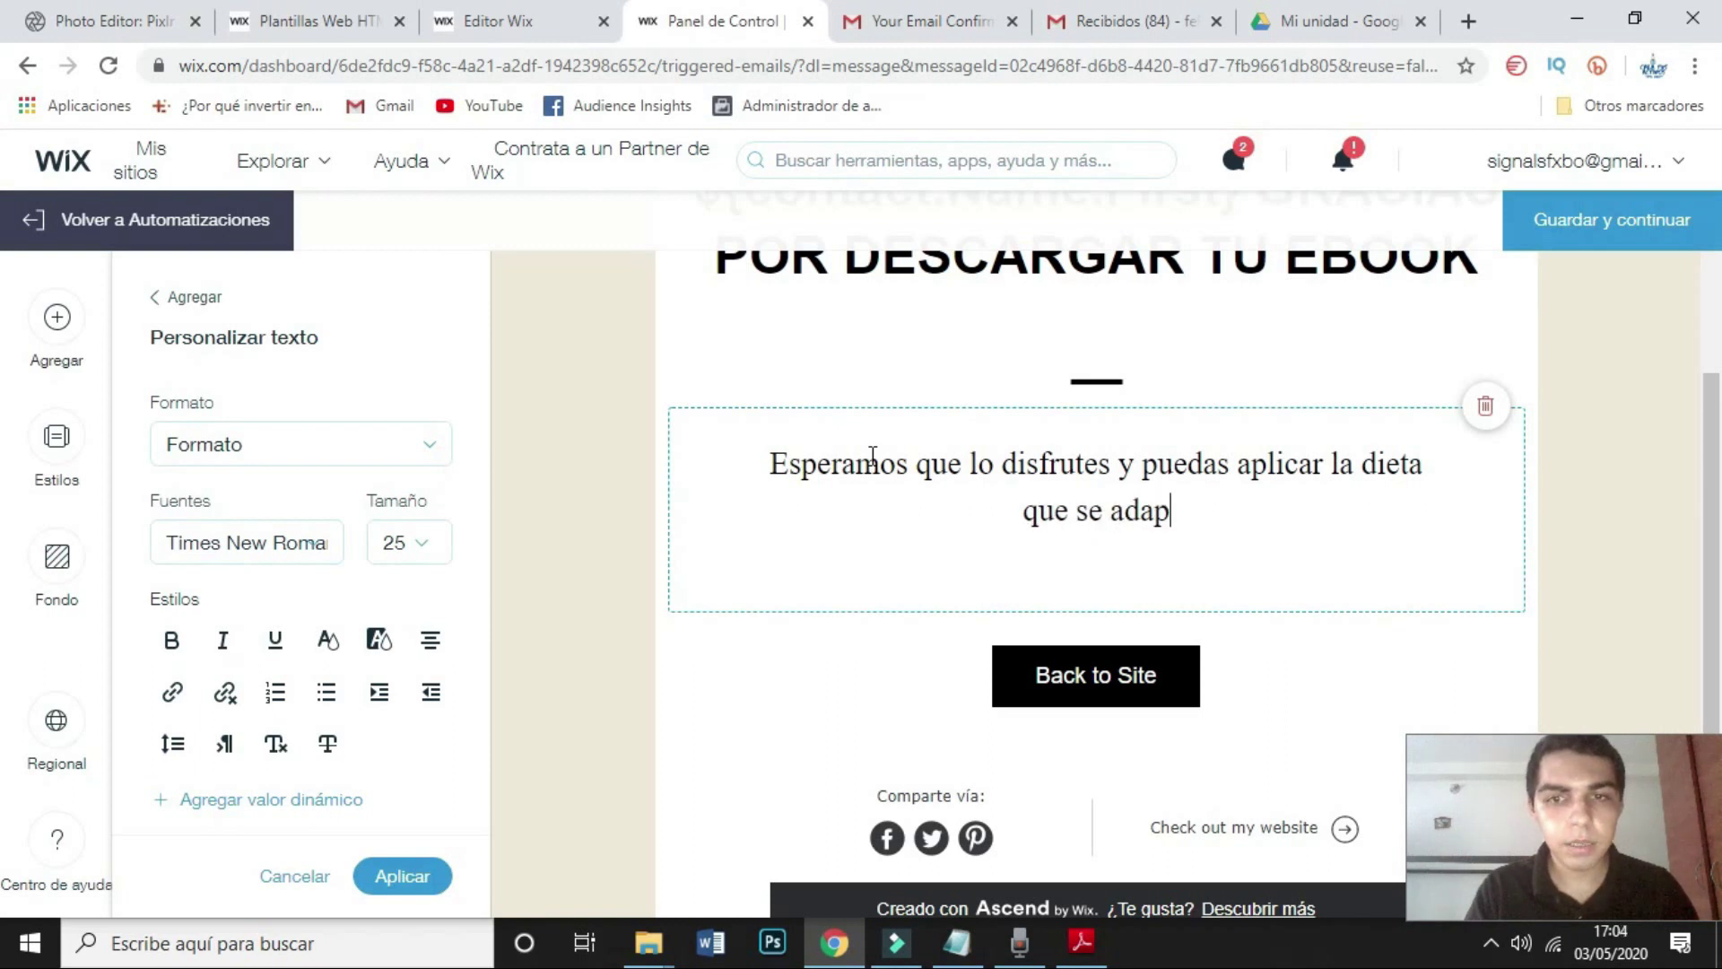
type("te mejor a tu")
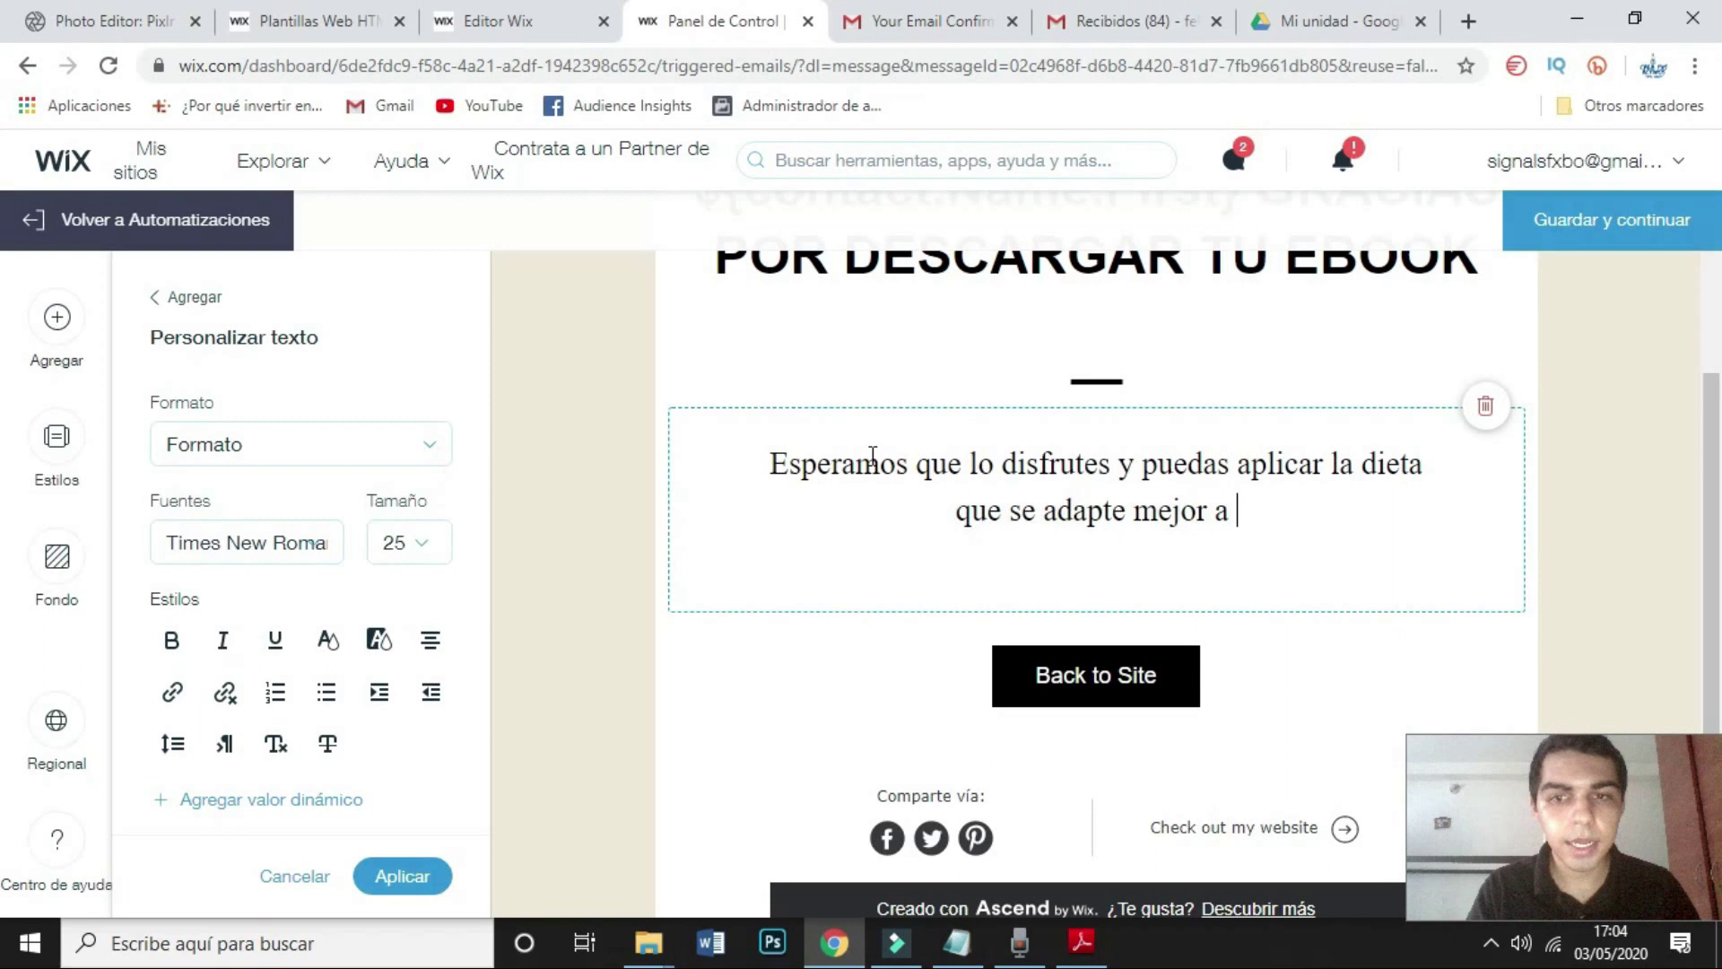
key("BackSpace")
type("i.")
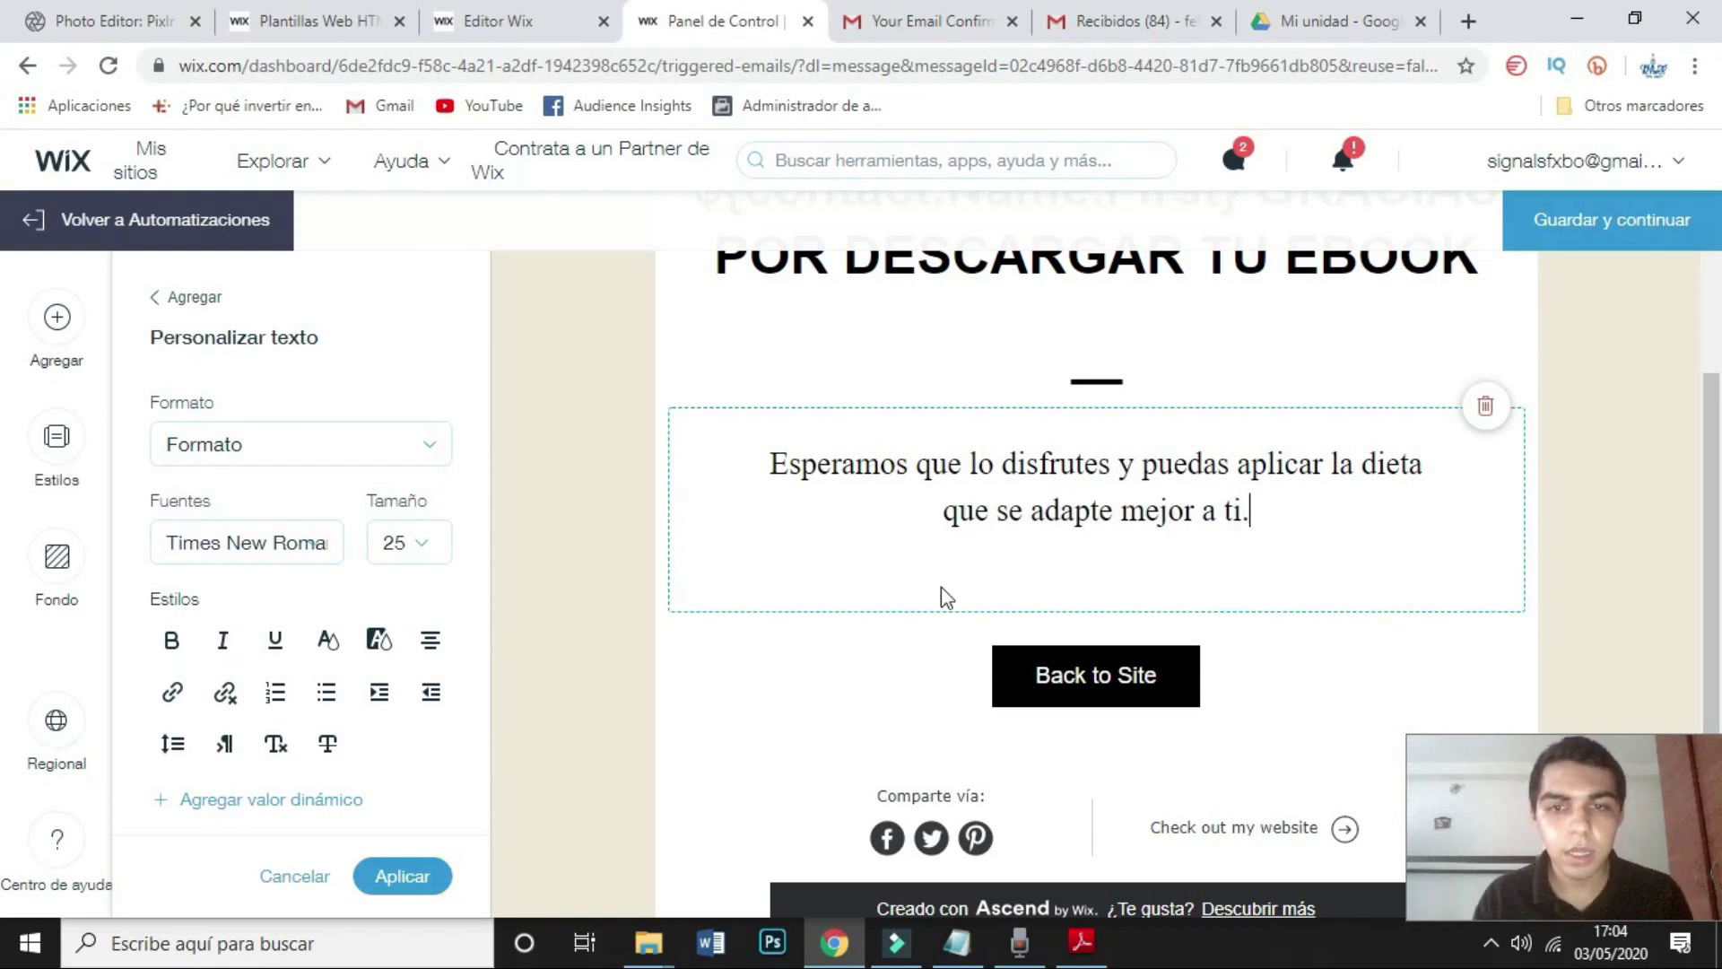
Step: Change the "Back to Site" button's text to "LEER MI EBOOK" and apply the change
left_click(1081, 679)
scroll(1079, 675, "down", 2)
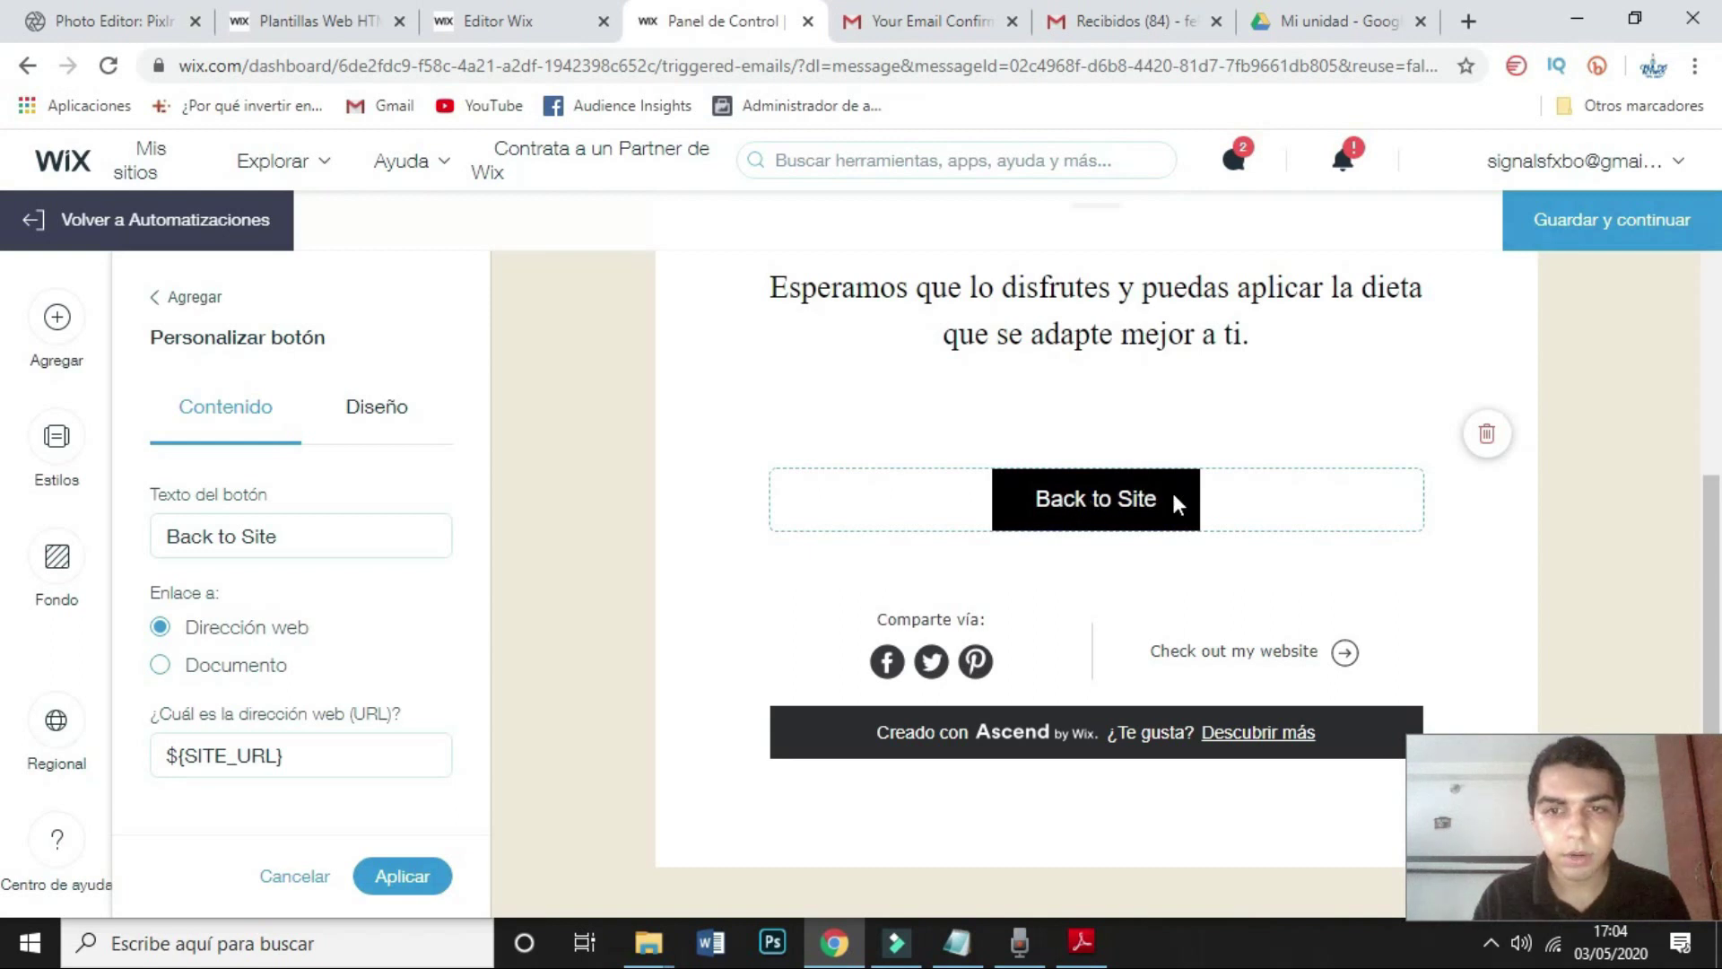
left_click(1145, 494)
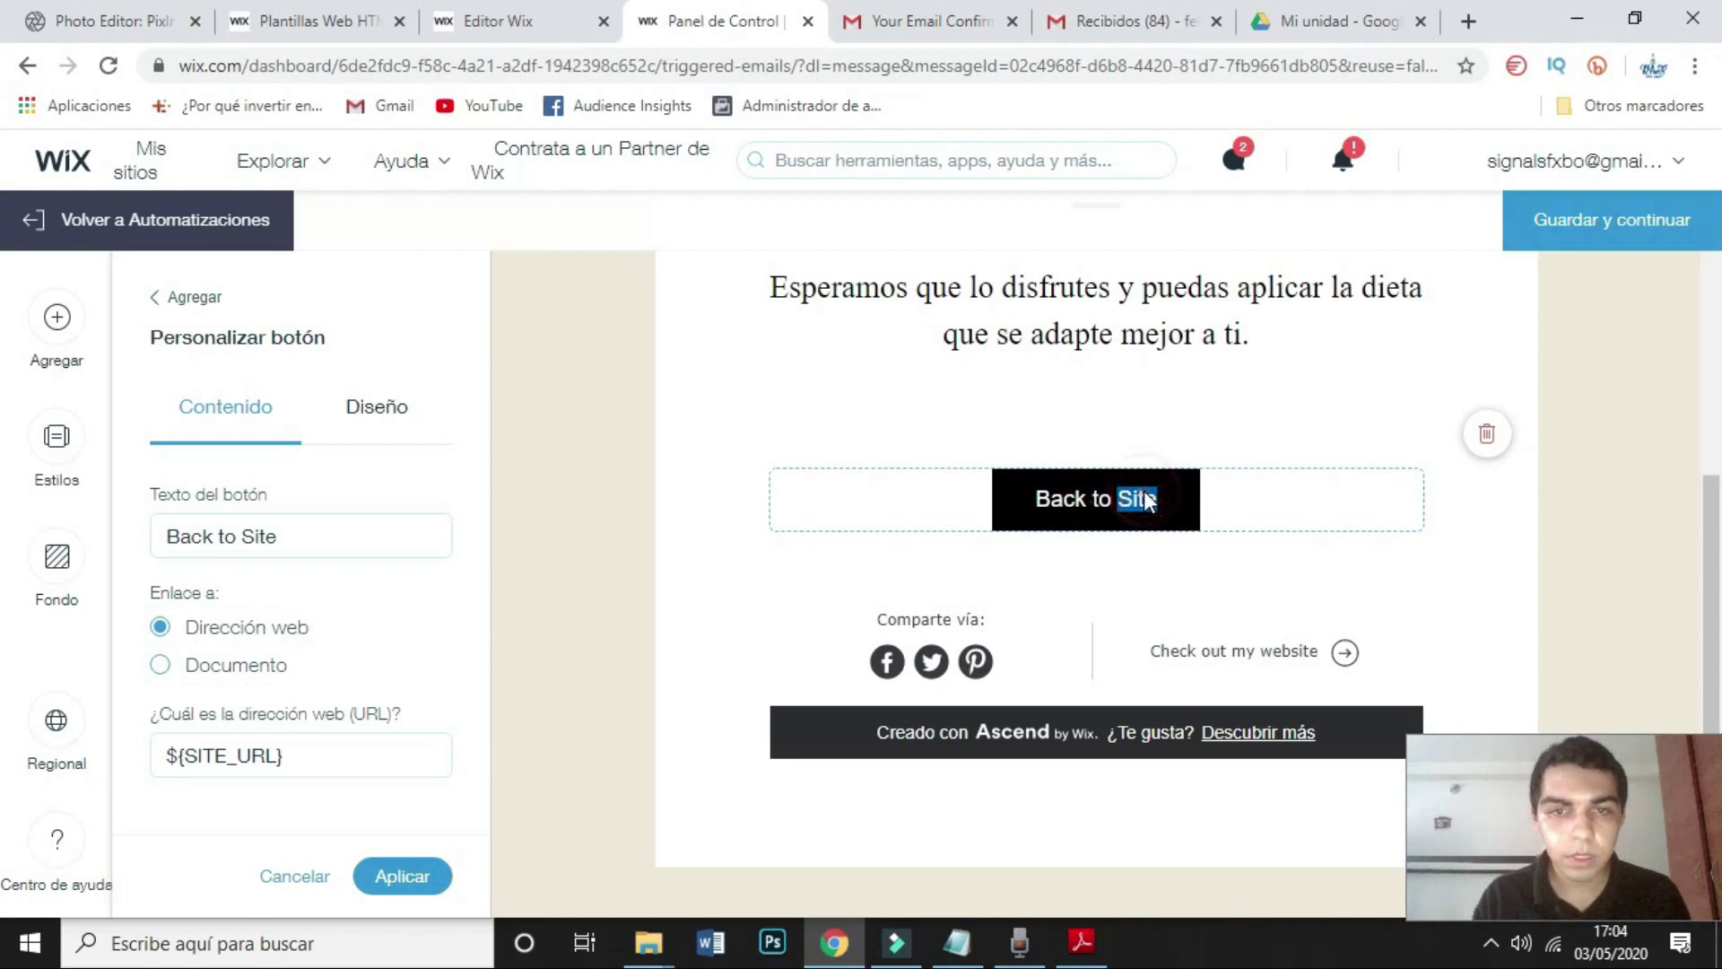
left_click(211, 530)
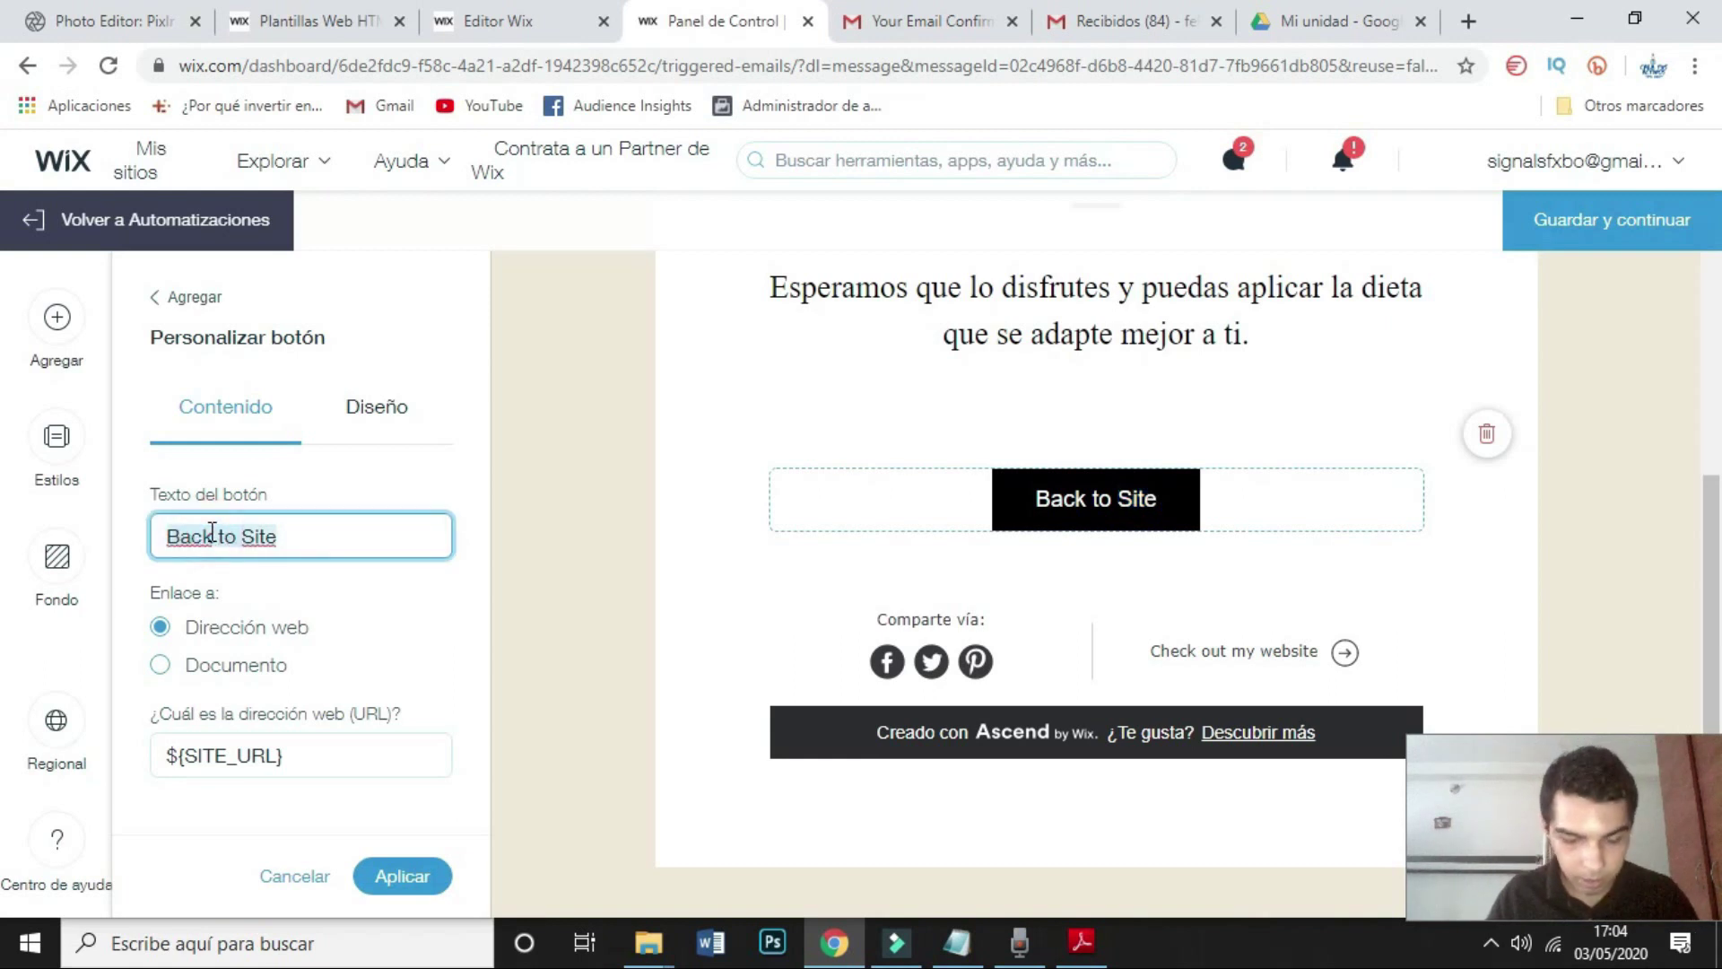
type("M")
key("BackSpace")
type("Leer mi")
key("BackSpace")
key("BackSpace")
type("Mi Ebook")
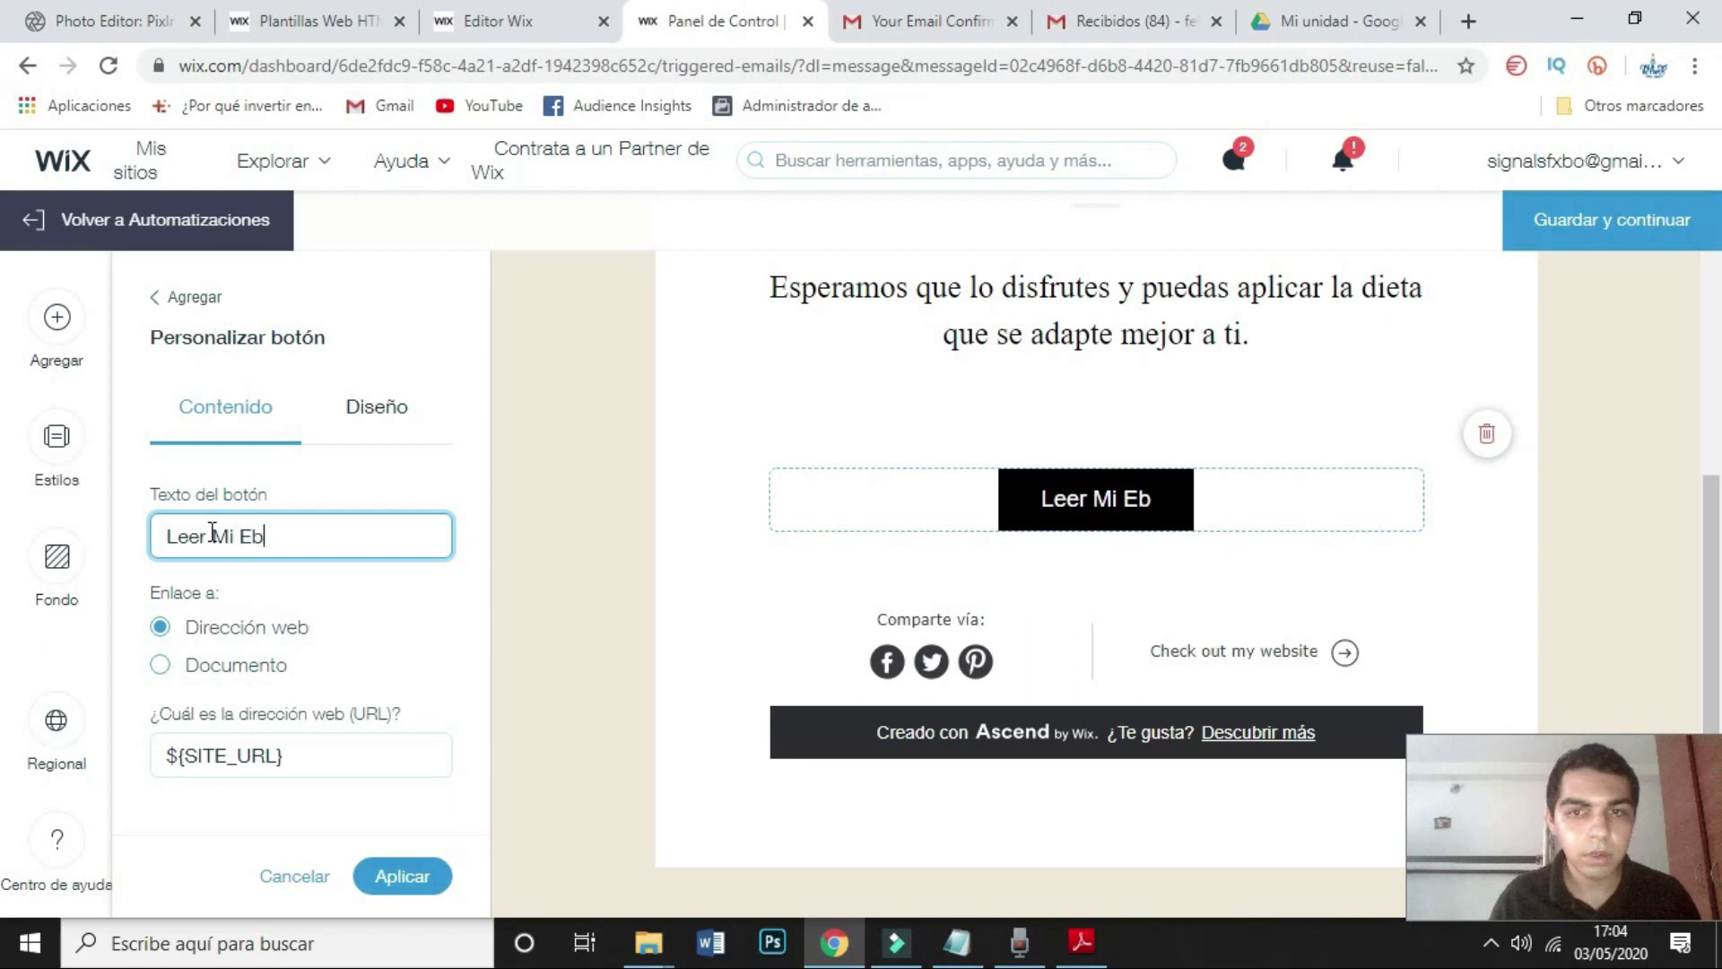
key("BackSpace")
key("BackSpace")
key("BackSpace")
key("BackSpace")
key("BackSpace")
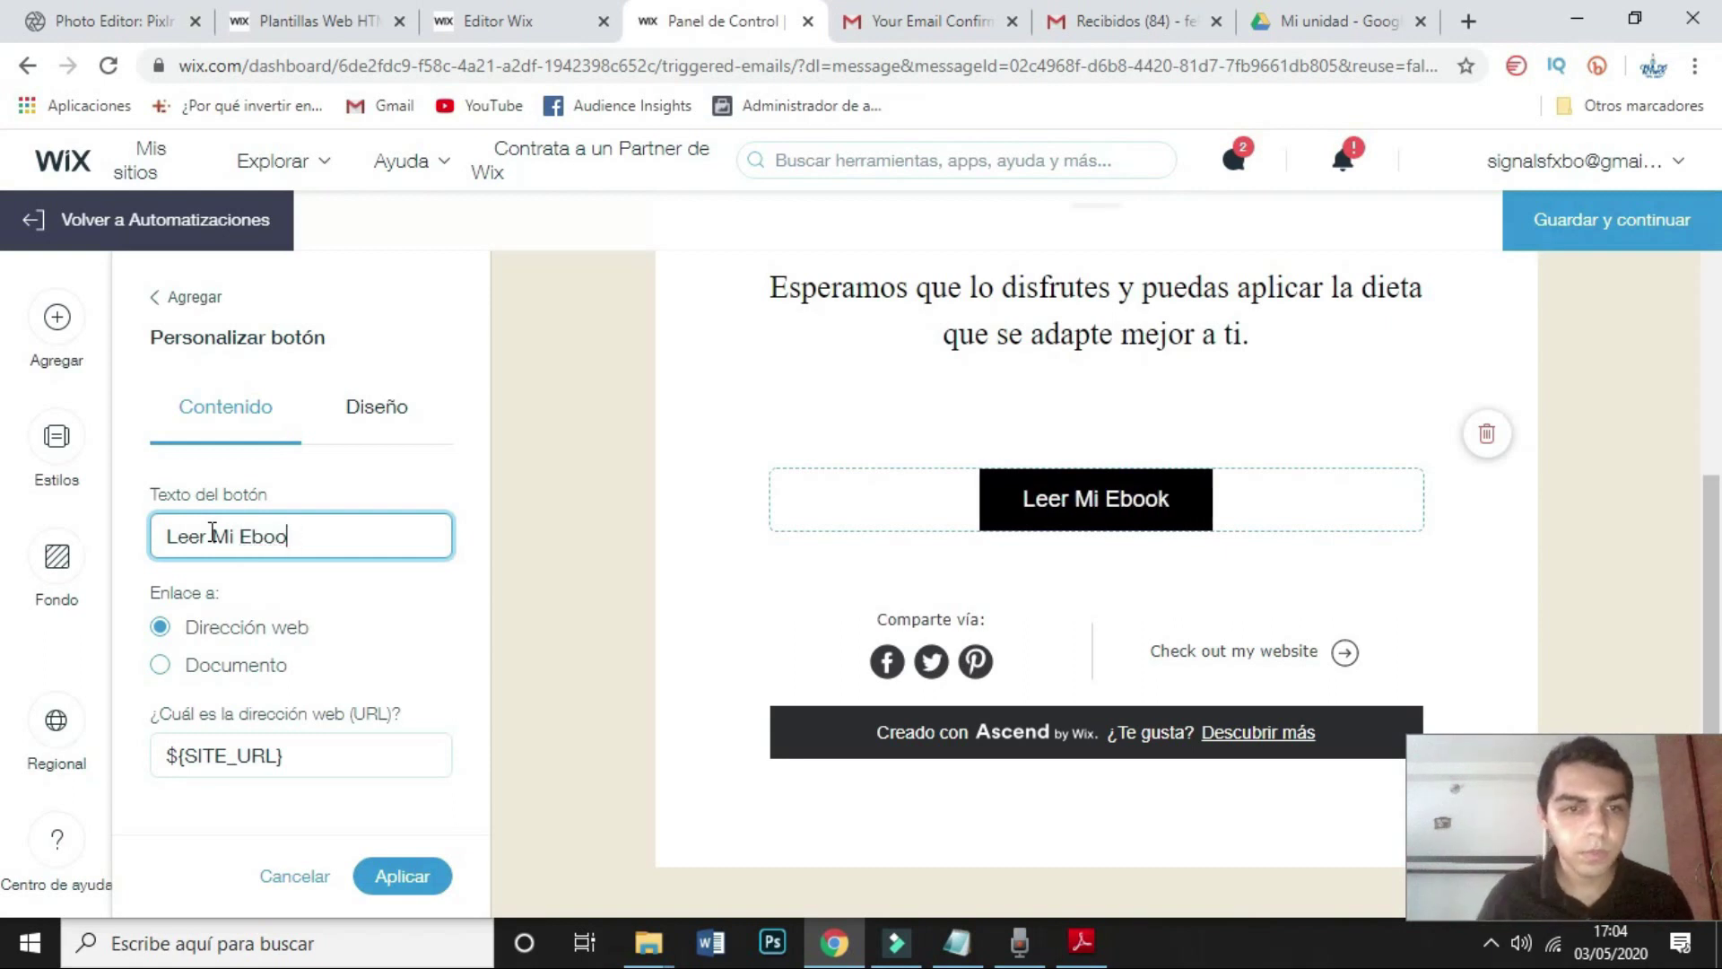
type("EBOOK")
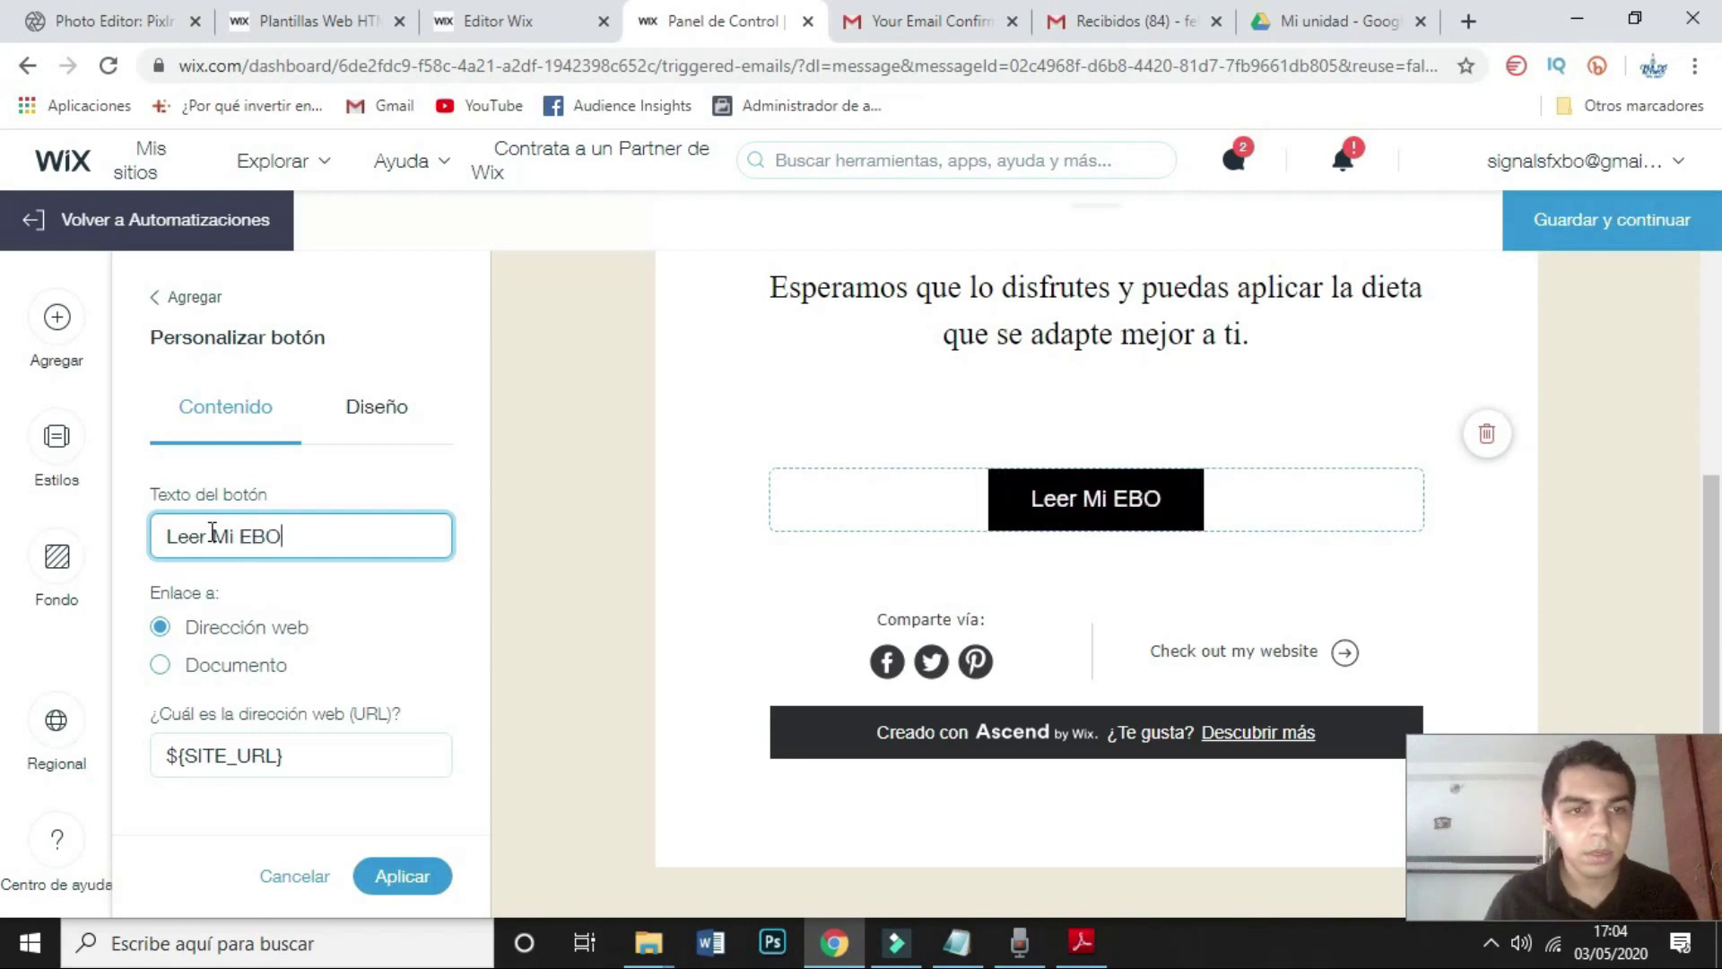
key("BackSpace")
key("BackSpace")
key("BackSpace")
key("BackSpace")
key("BackSpace")
key("BackSpace")
key("BackSpace")
key("BackSpace")
key("BackSpace")
key("BackSpace")
key("BackSpace")
key("BackSpace")
key("BackSpace")
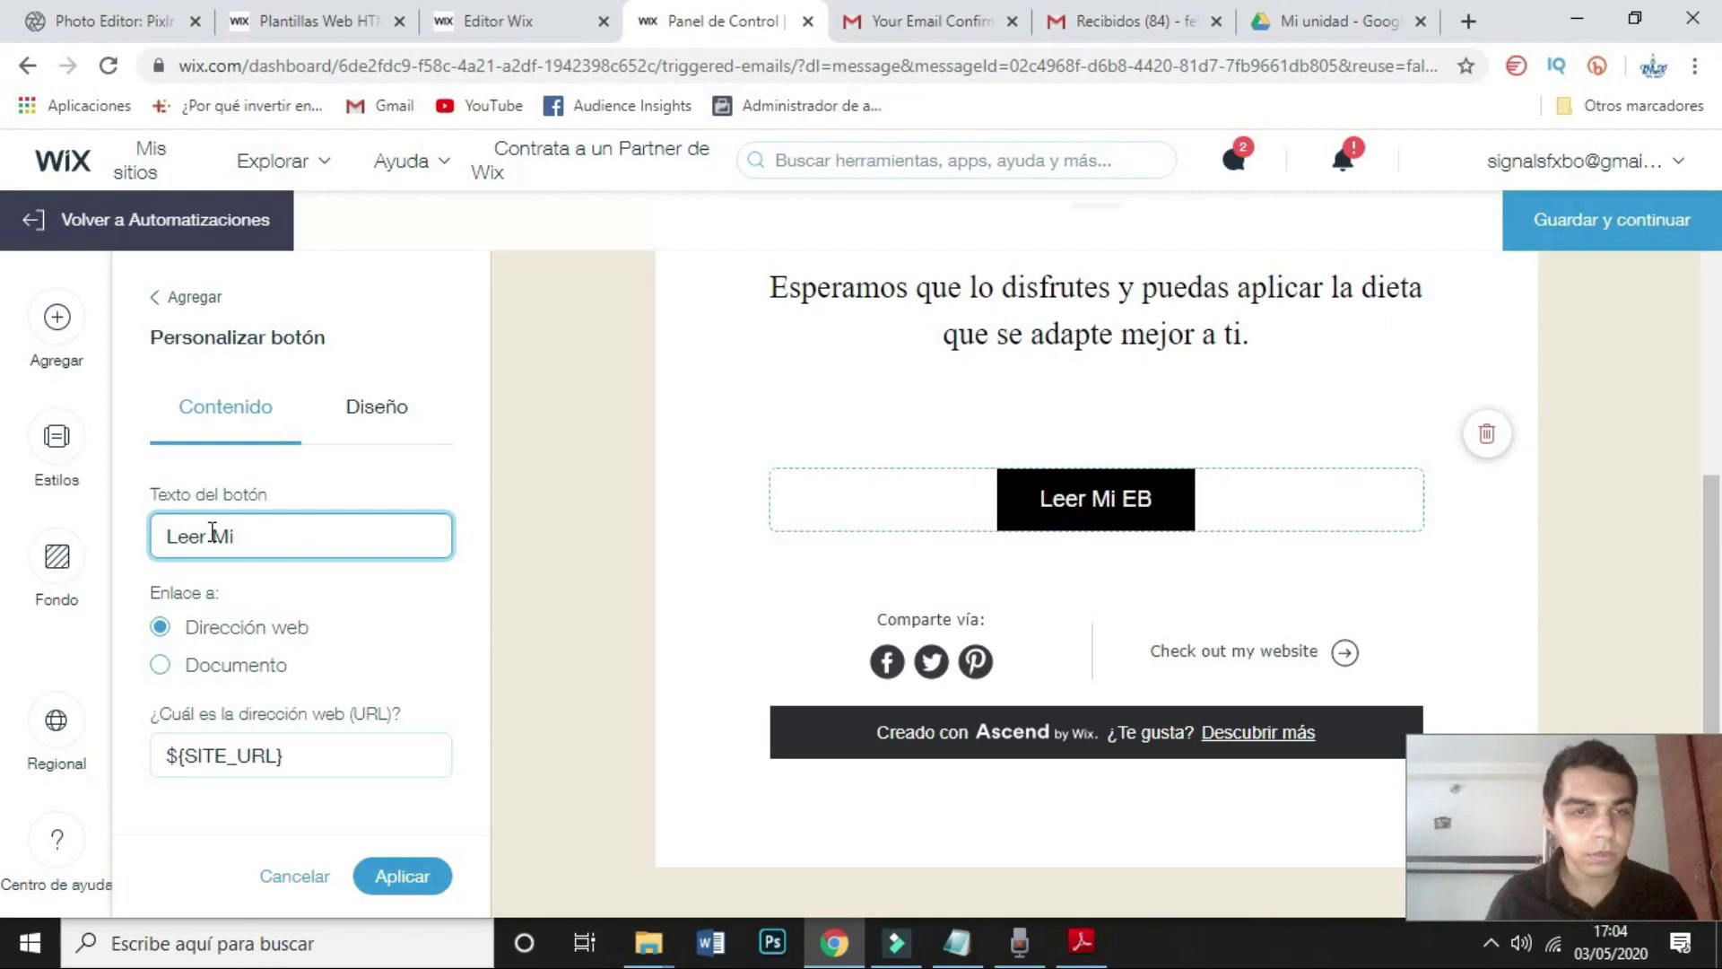
type("LEER MI EBOOK")
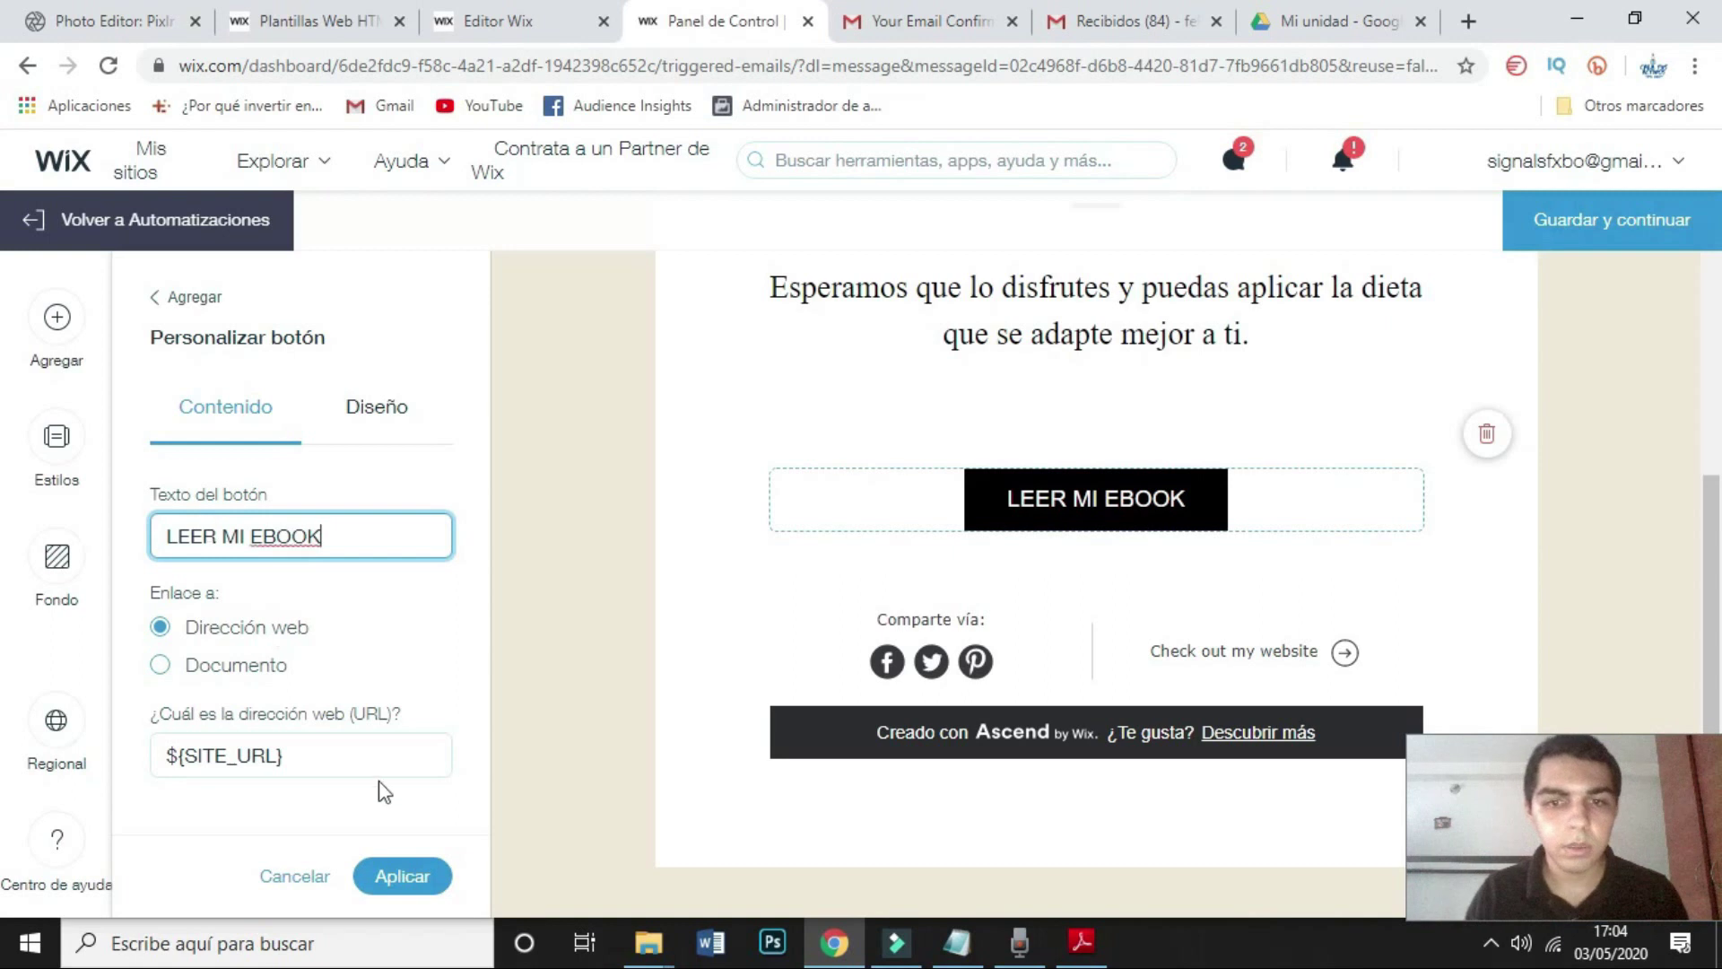
left_click(391, 877)
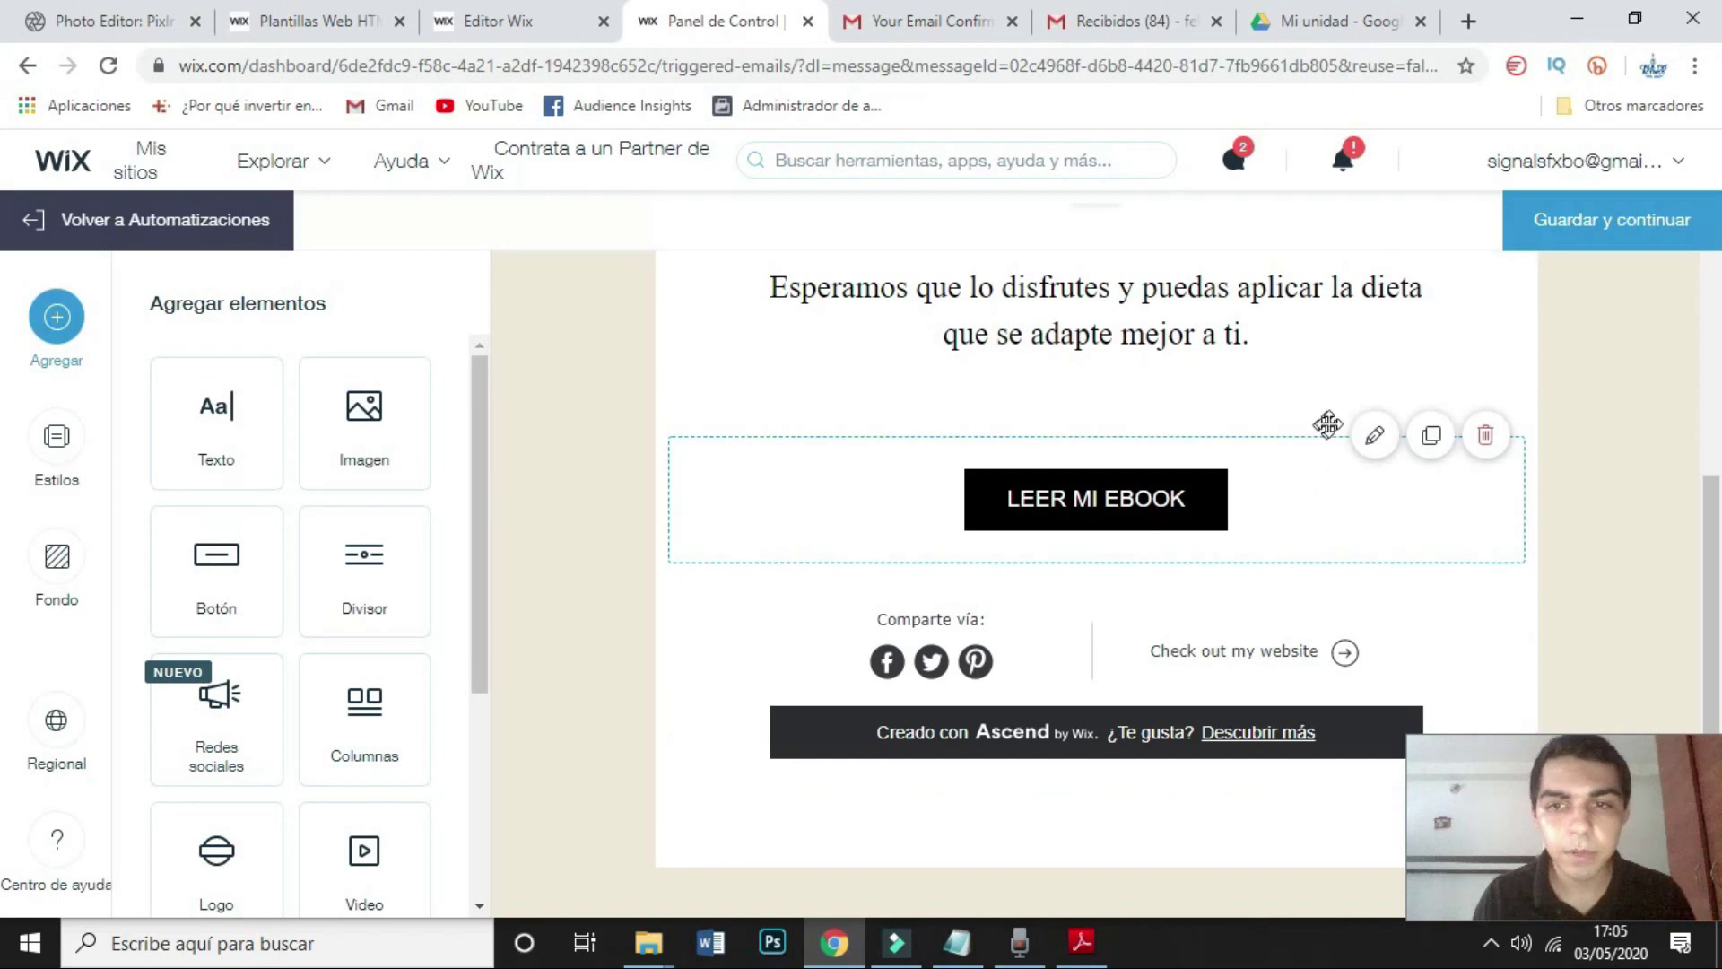
Step: Save the customized email and continue to the automation's setup page
left_click_drag(1711, 592, 2, 571)
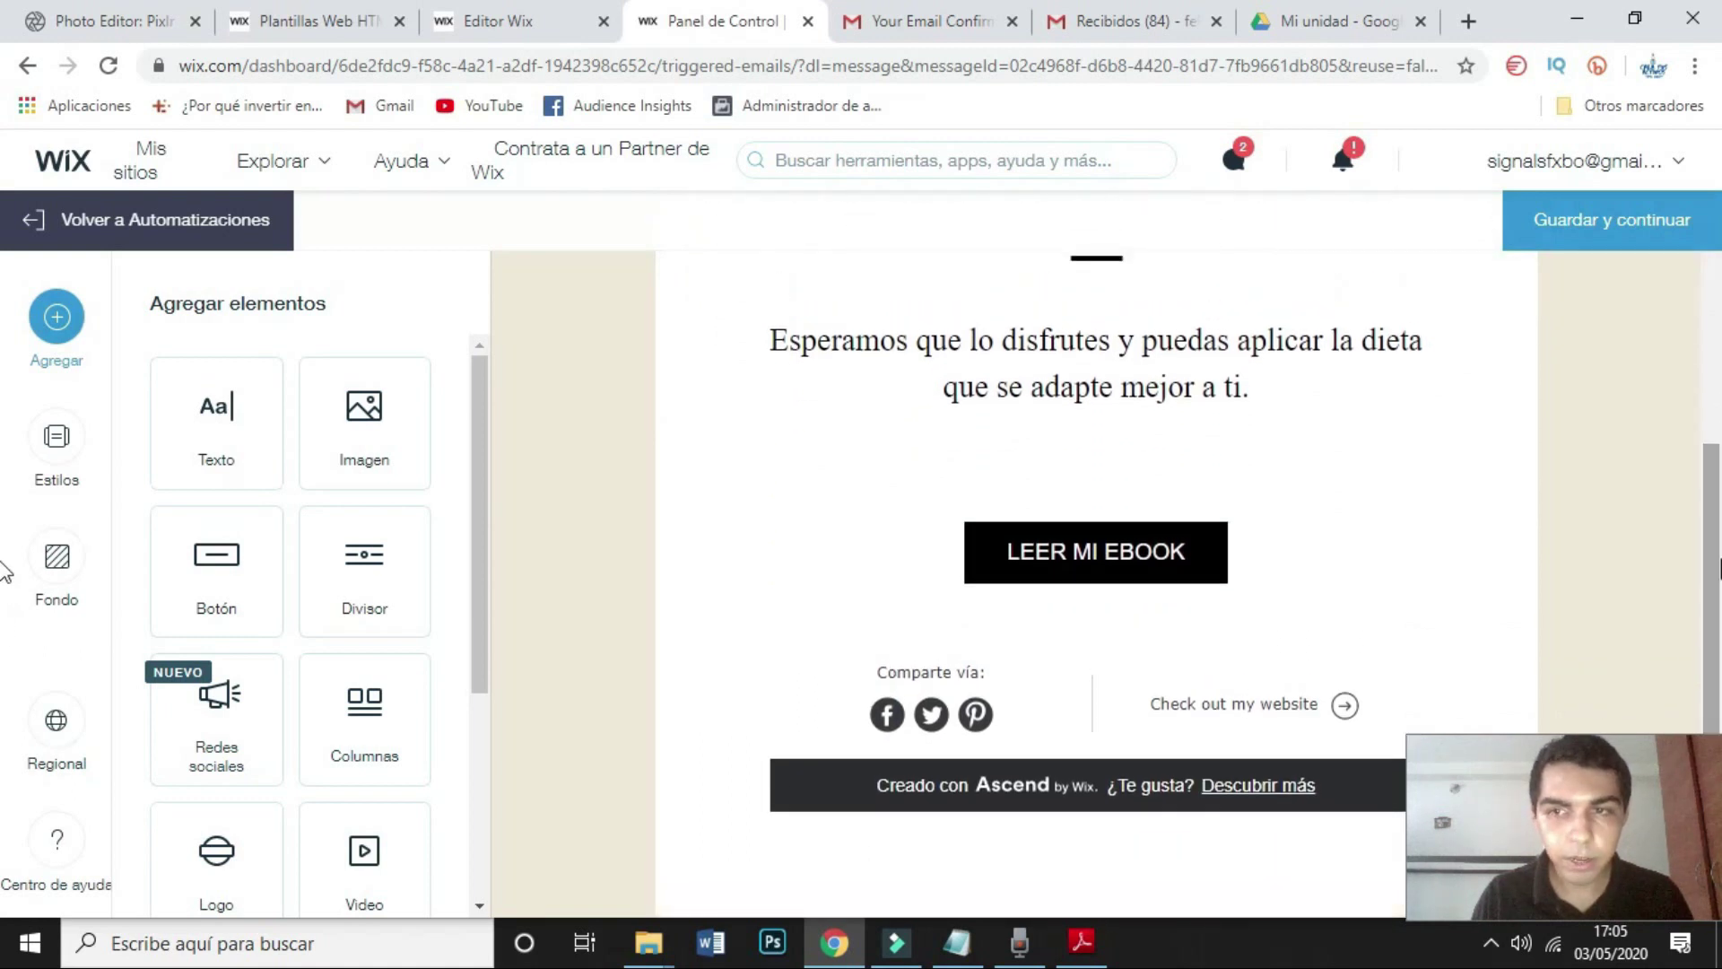
left_click(1603, 235)
scroll(1714, 359, "down", 2)
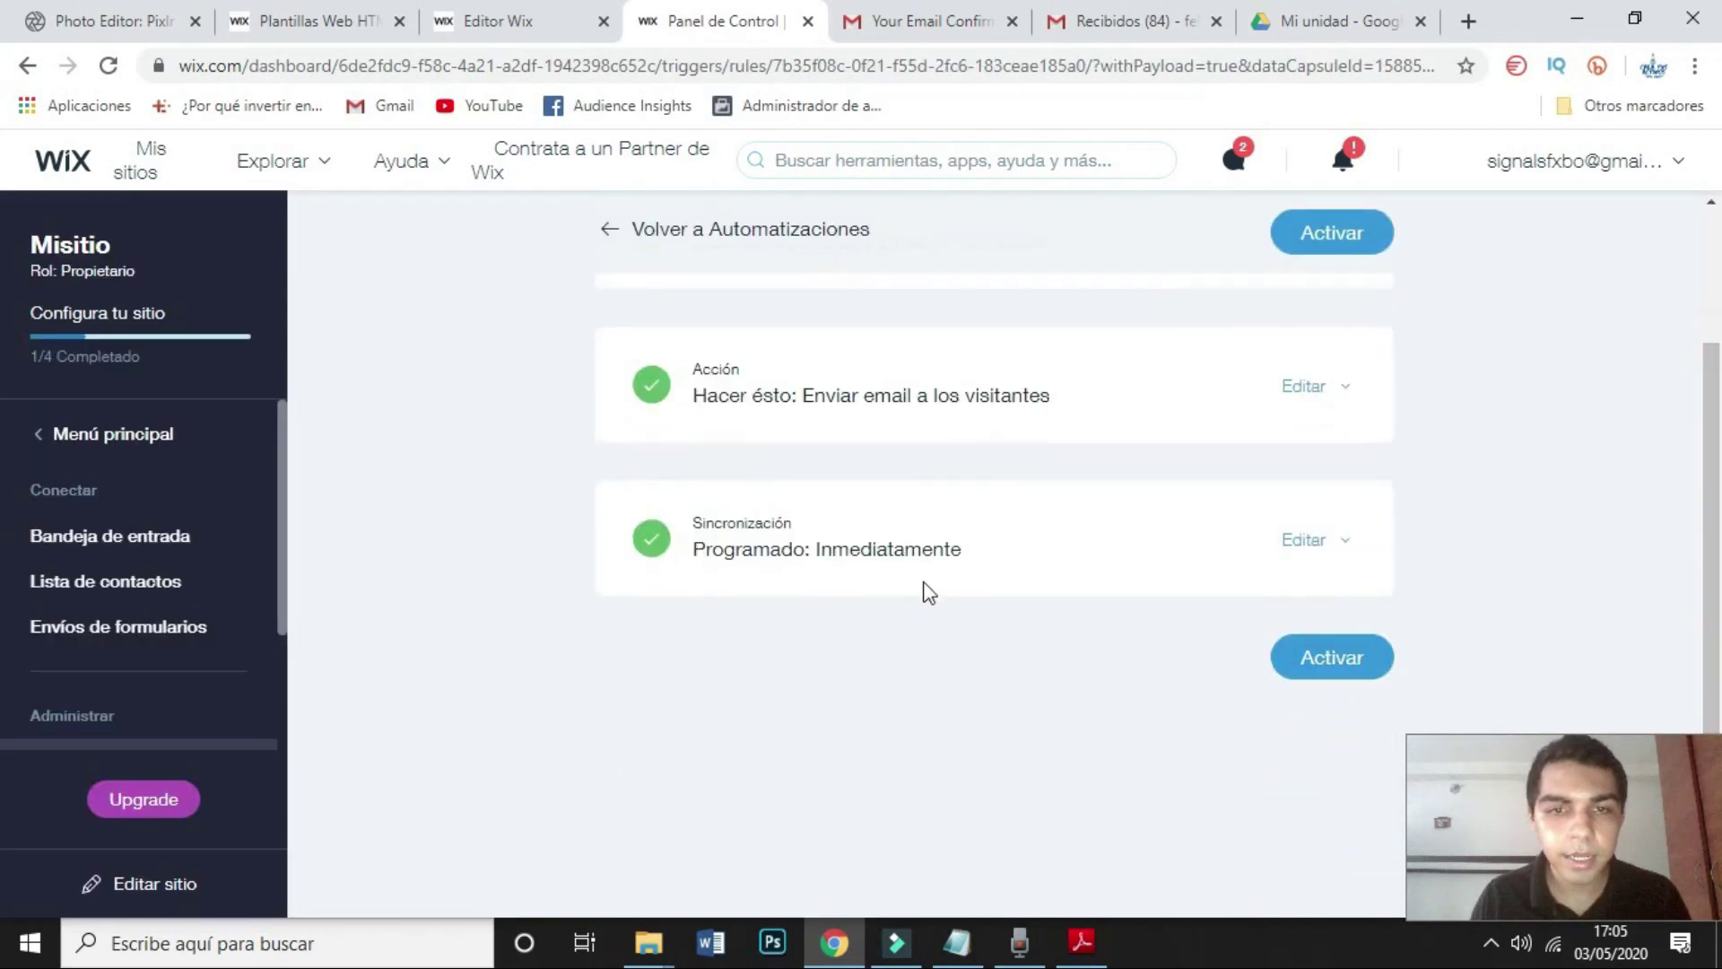
Step: Review the timing options in the automation's Sincronización section, activate the automation and dismiss the confirmation dialog
left_click(1296, 540)
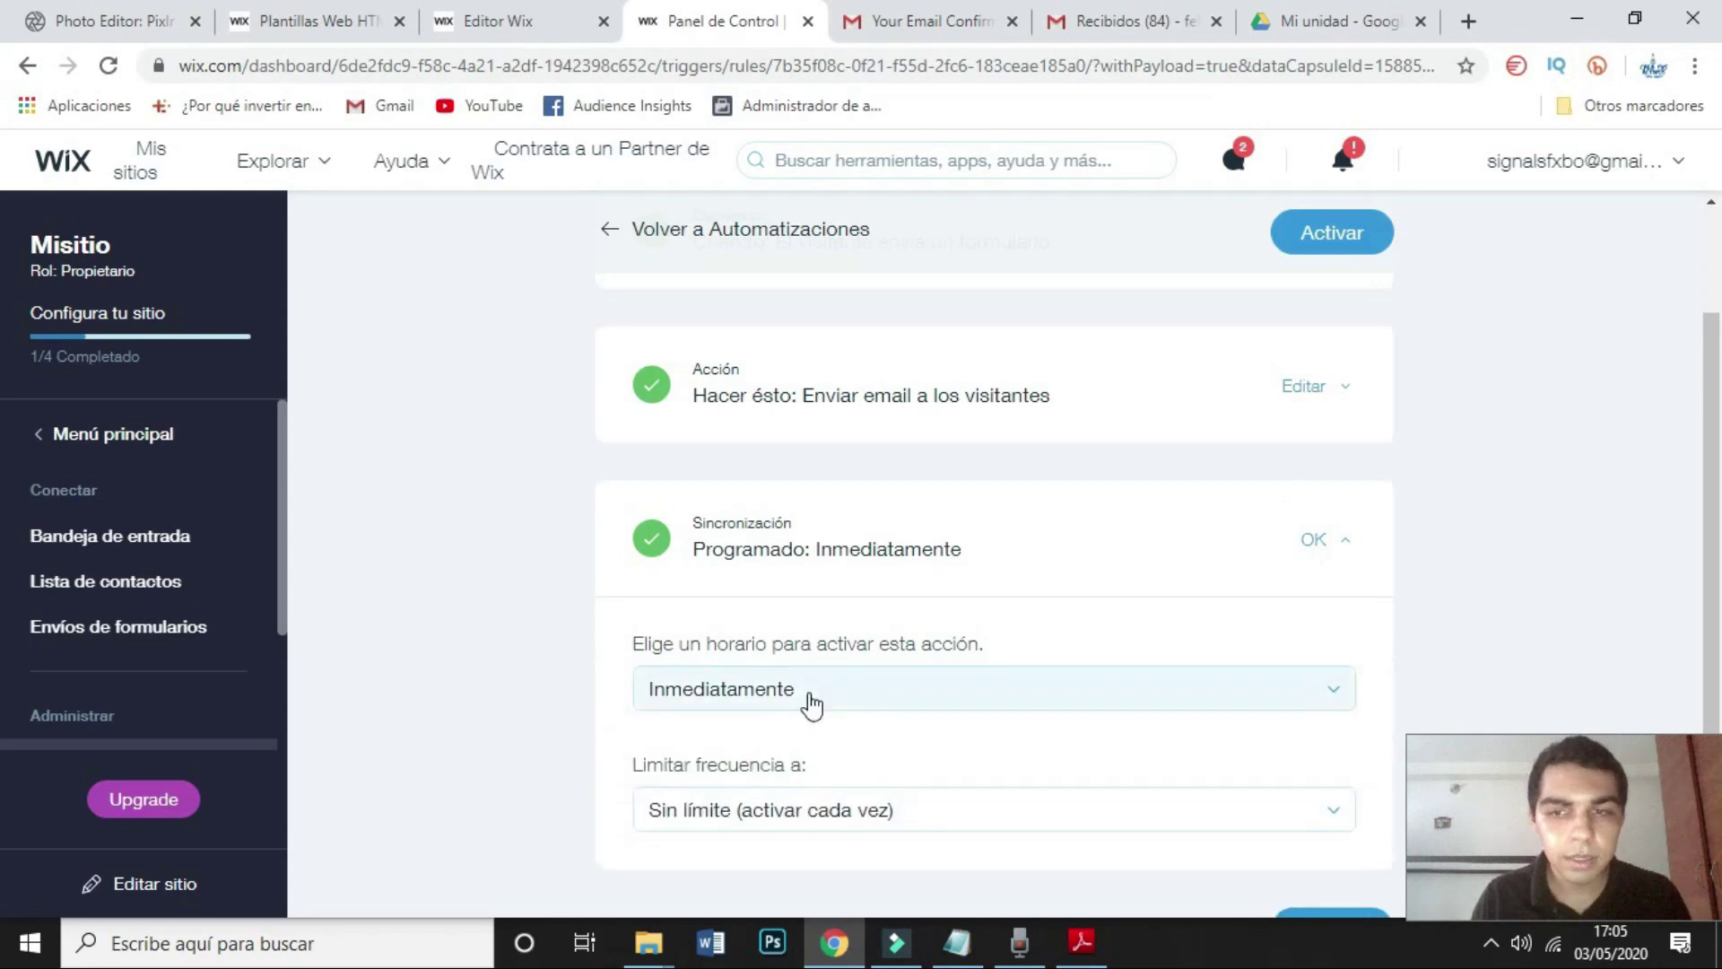
left_click_drag(1711, 384, 1715, 551)
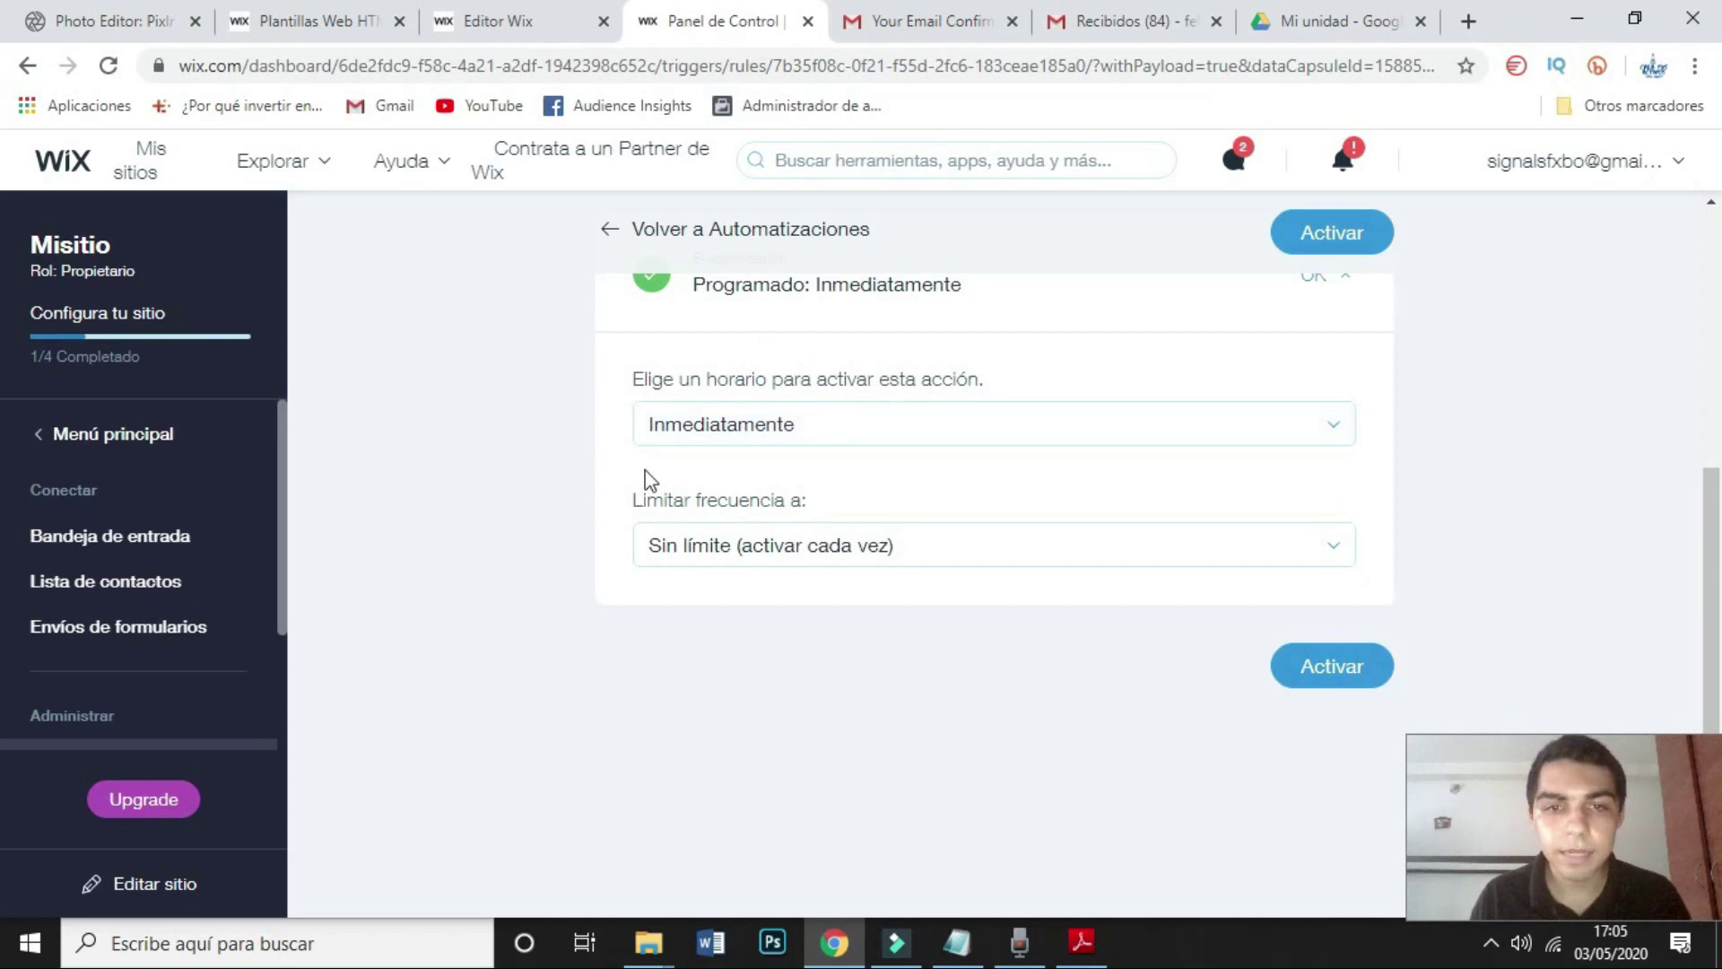
left_click(718, 438)
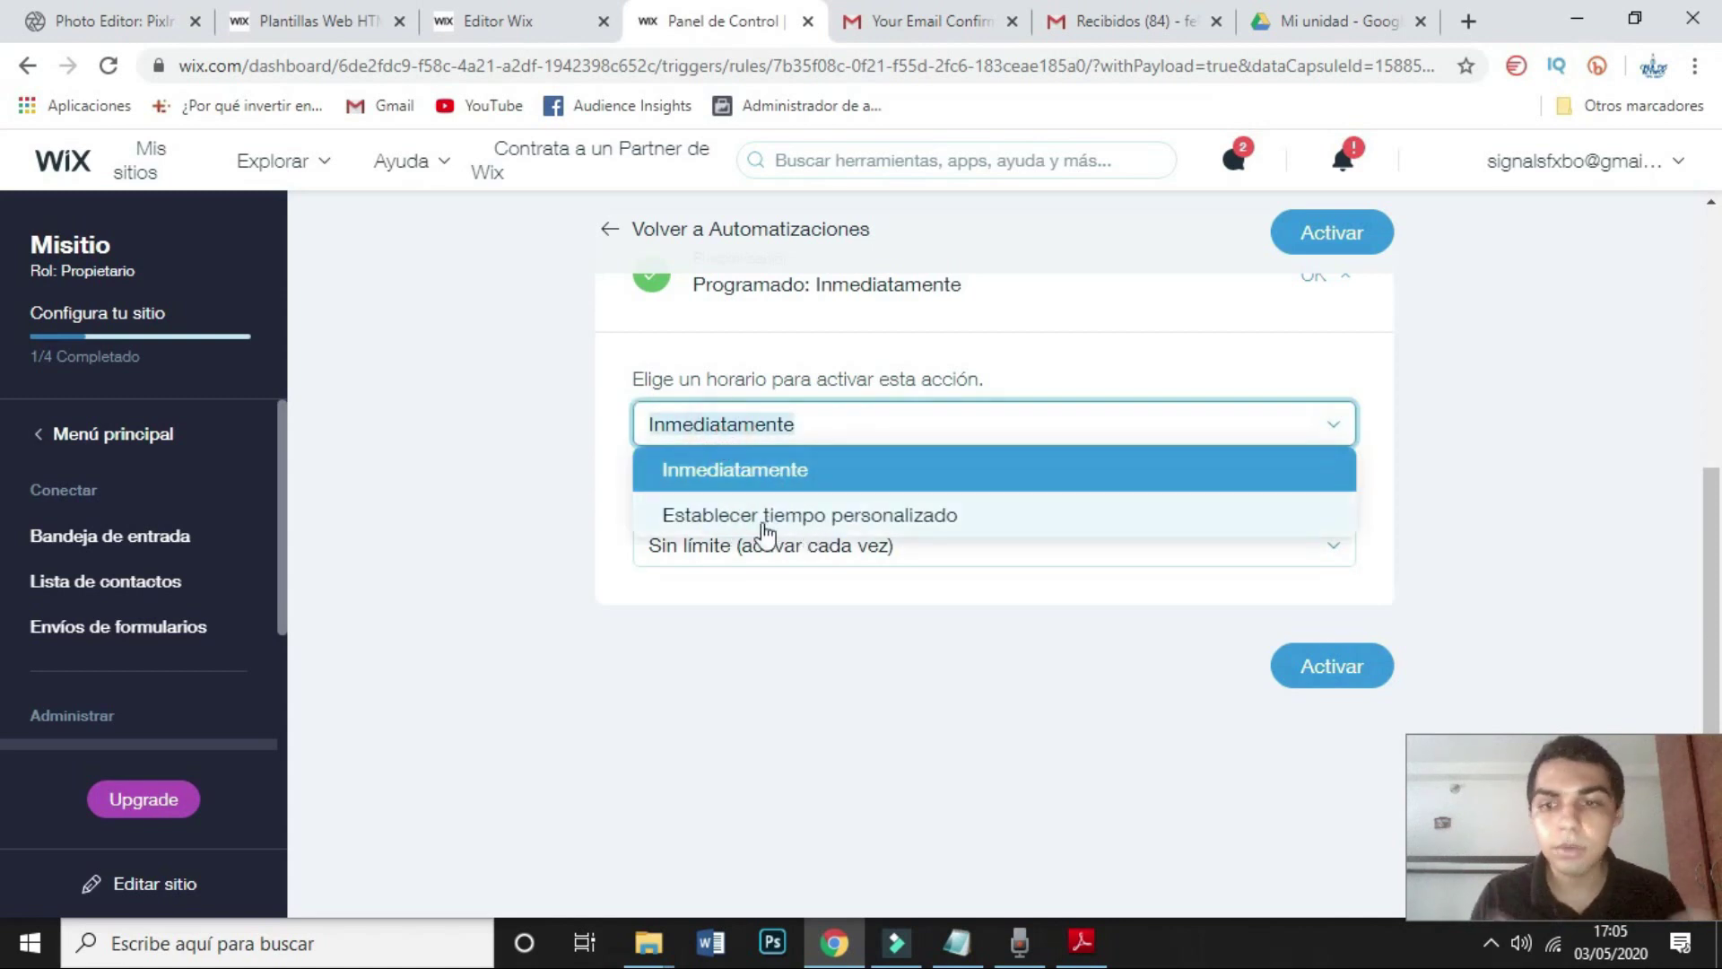
left_click(574, 454)
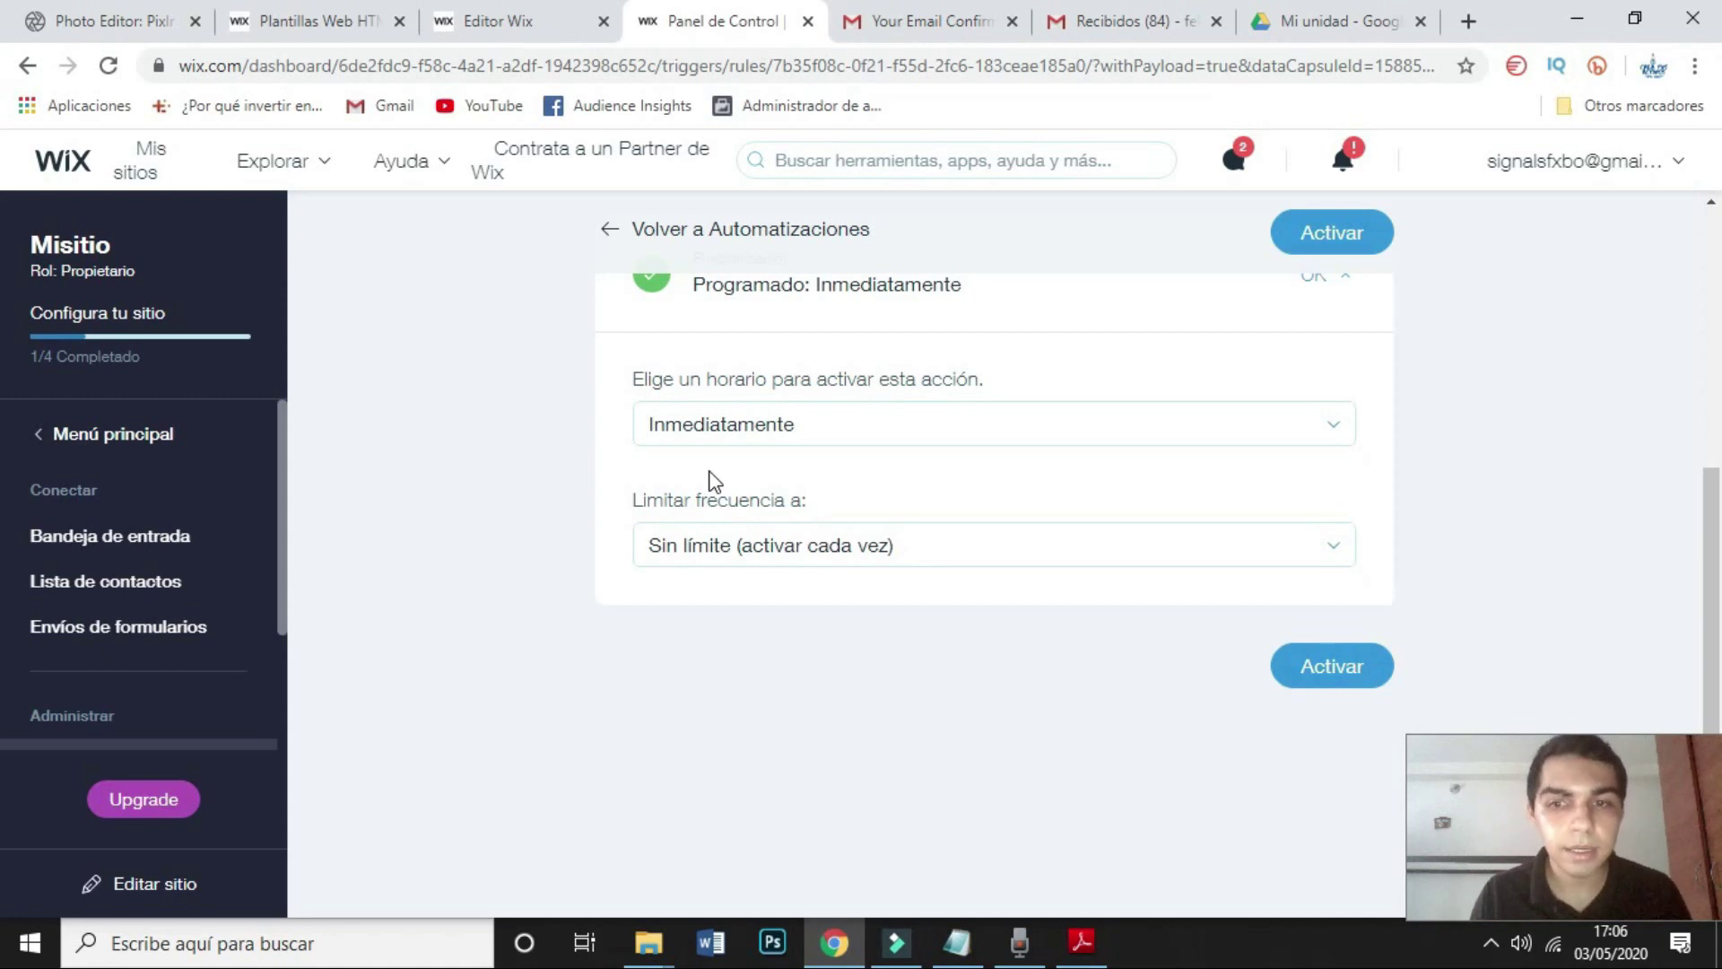
left_click(1329, 669)
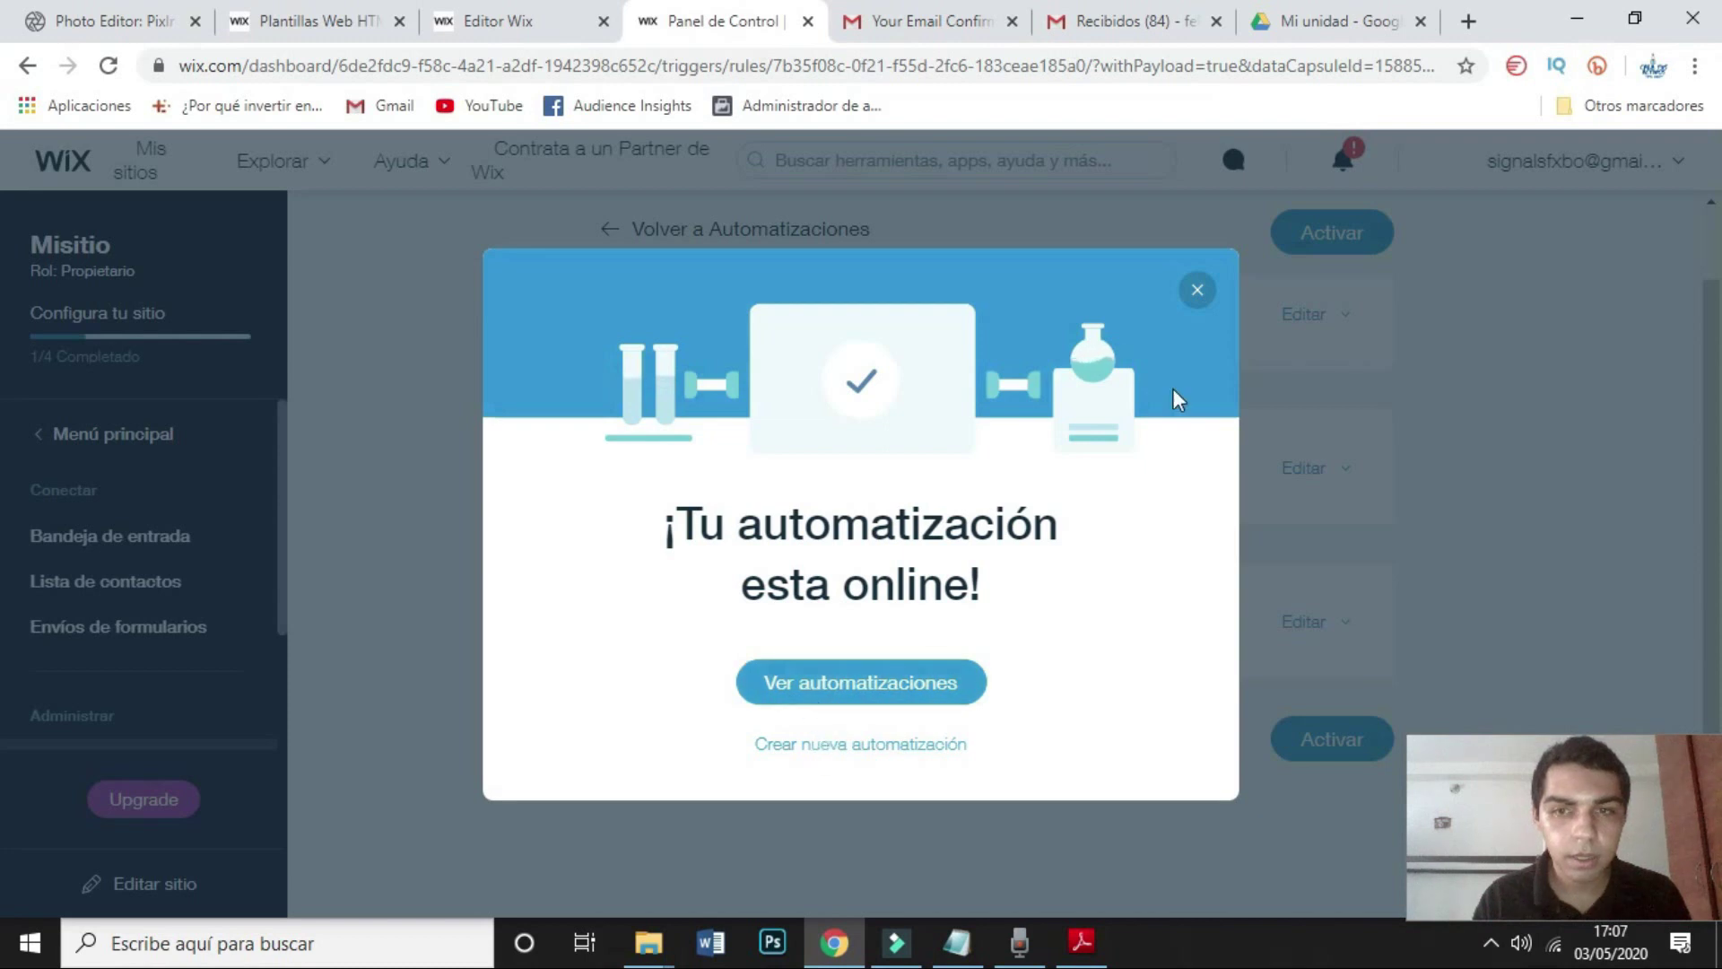
left_click(1192, 298)
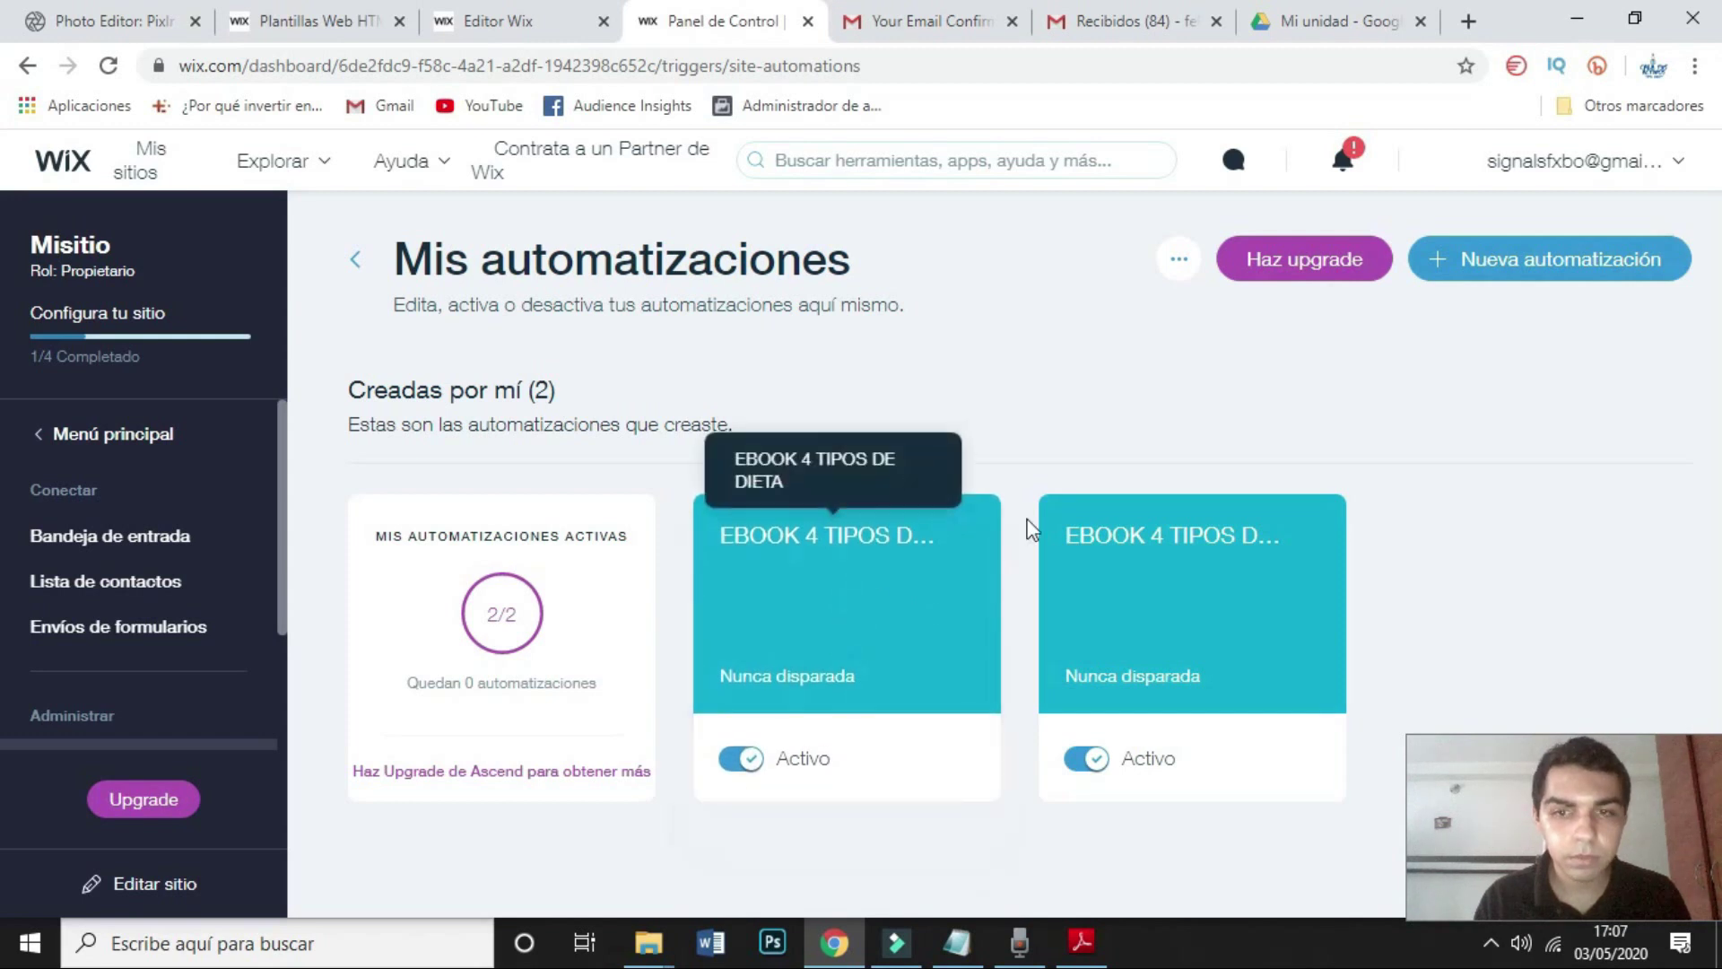
Step: Switch to the Wix Editor, publish the site and copy its public web address
left_click(561, 14)
left_click(820, 224)
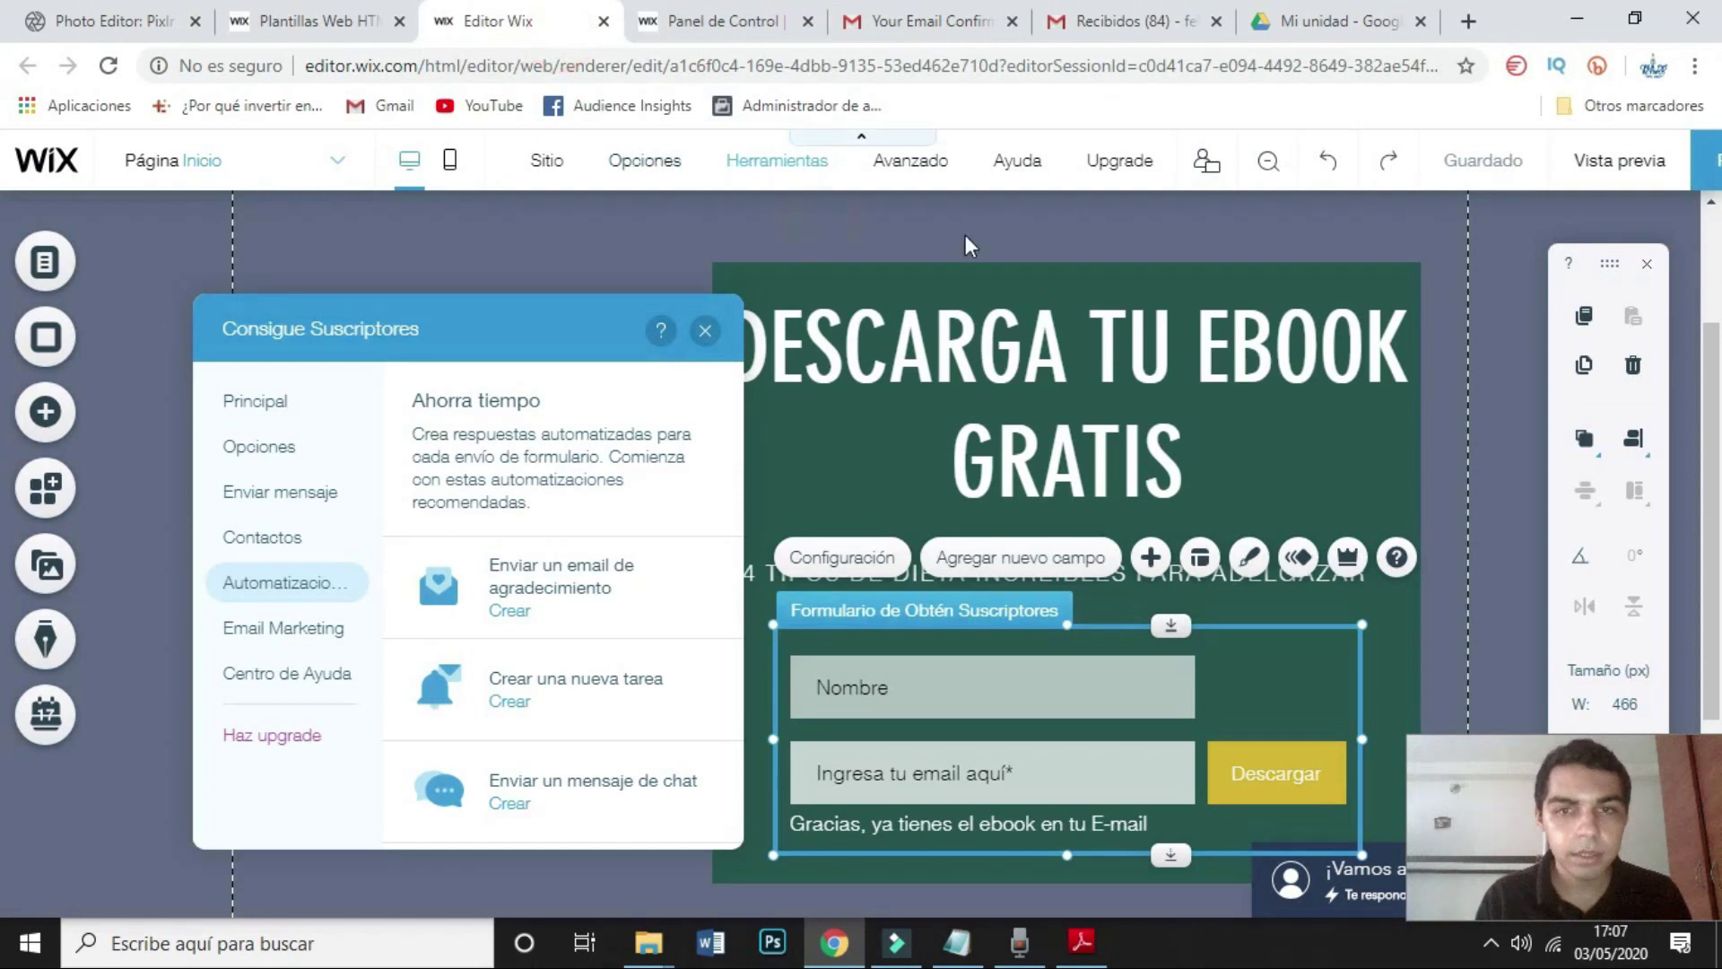
left_click_drag(1713, 394, 1717, 334)
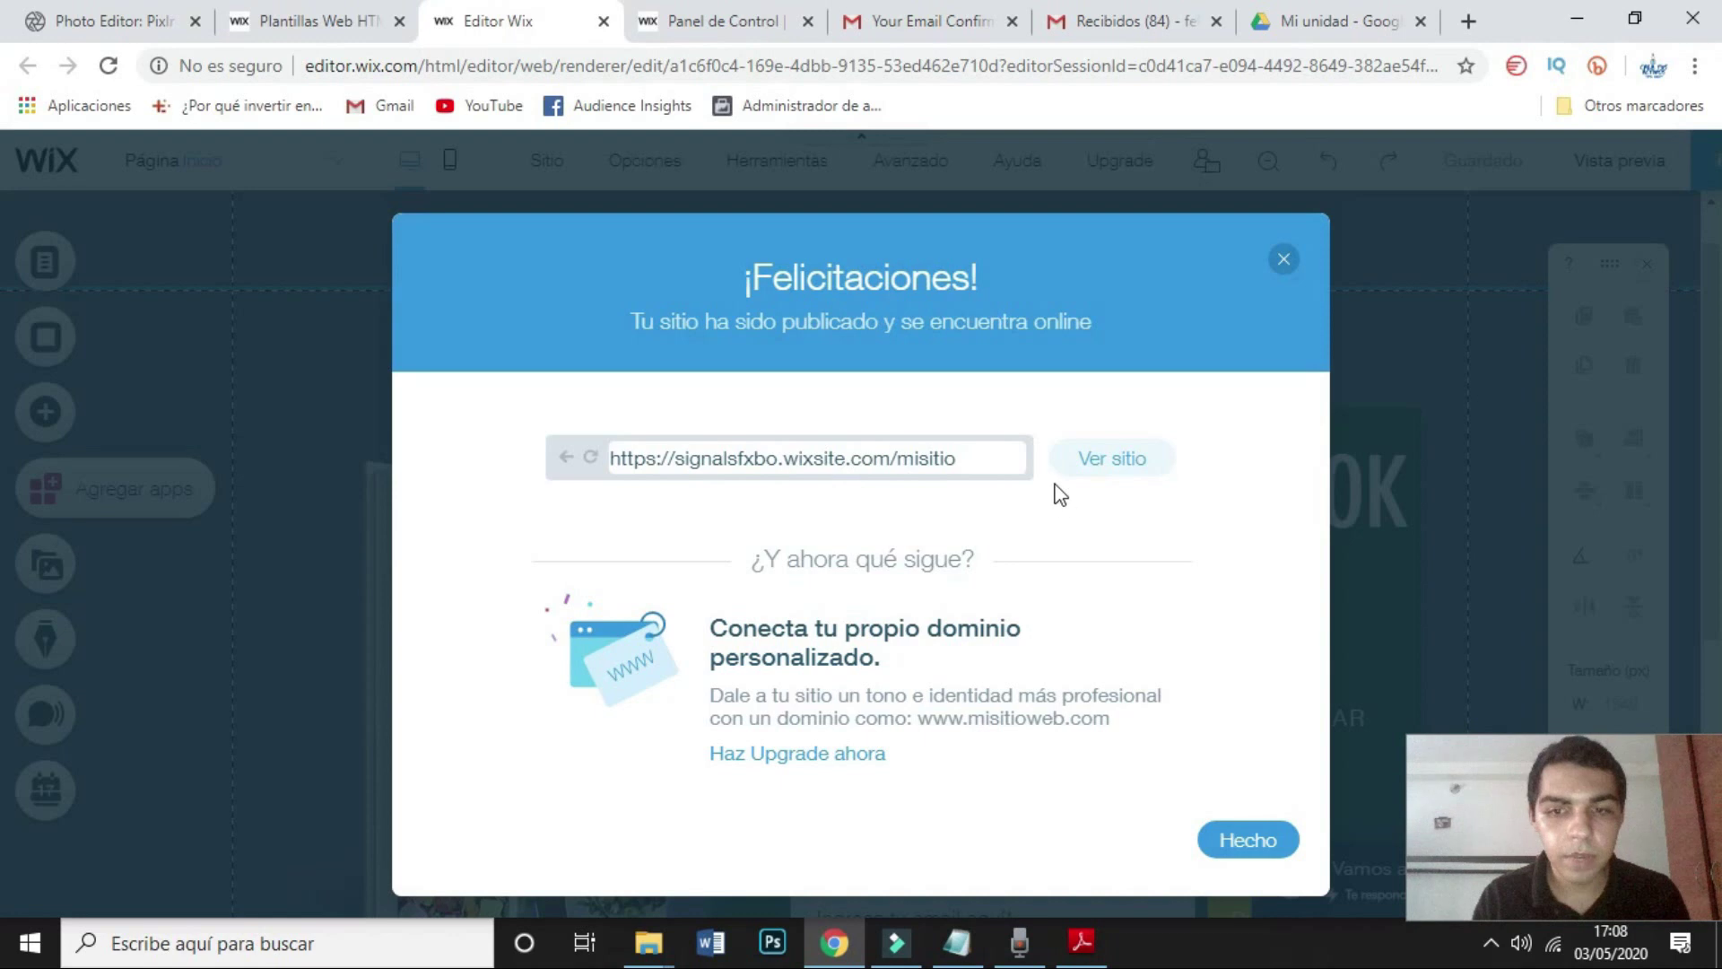
left_click(911, 466)
key("ctrl+c")
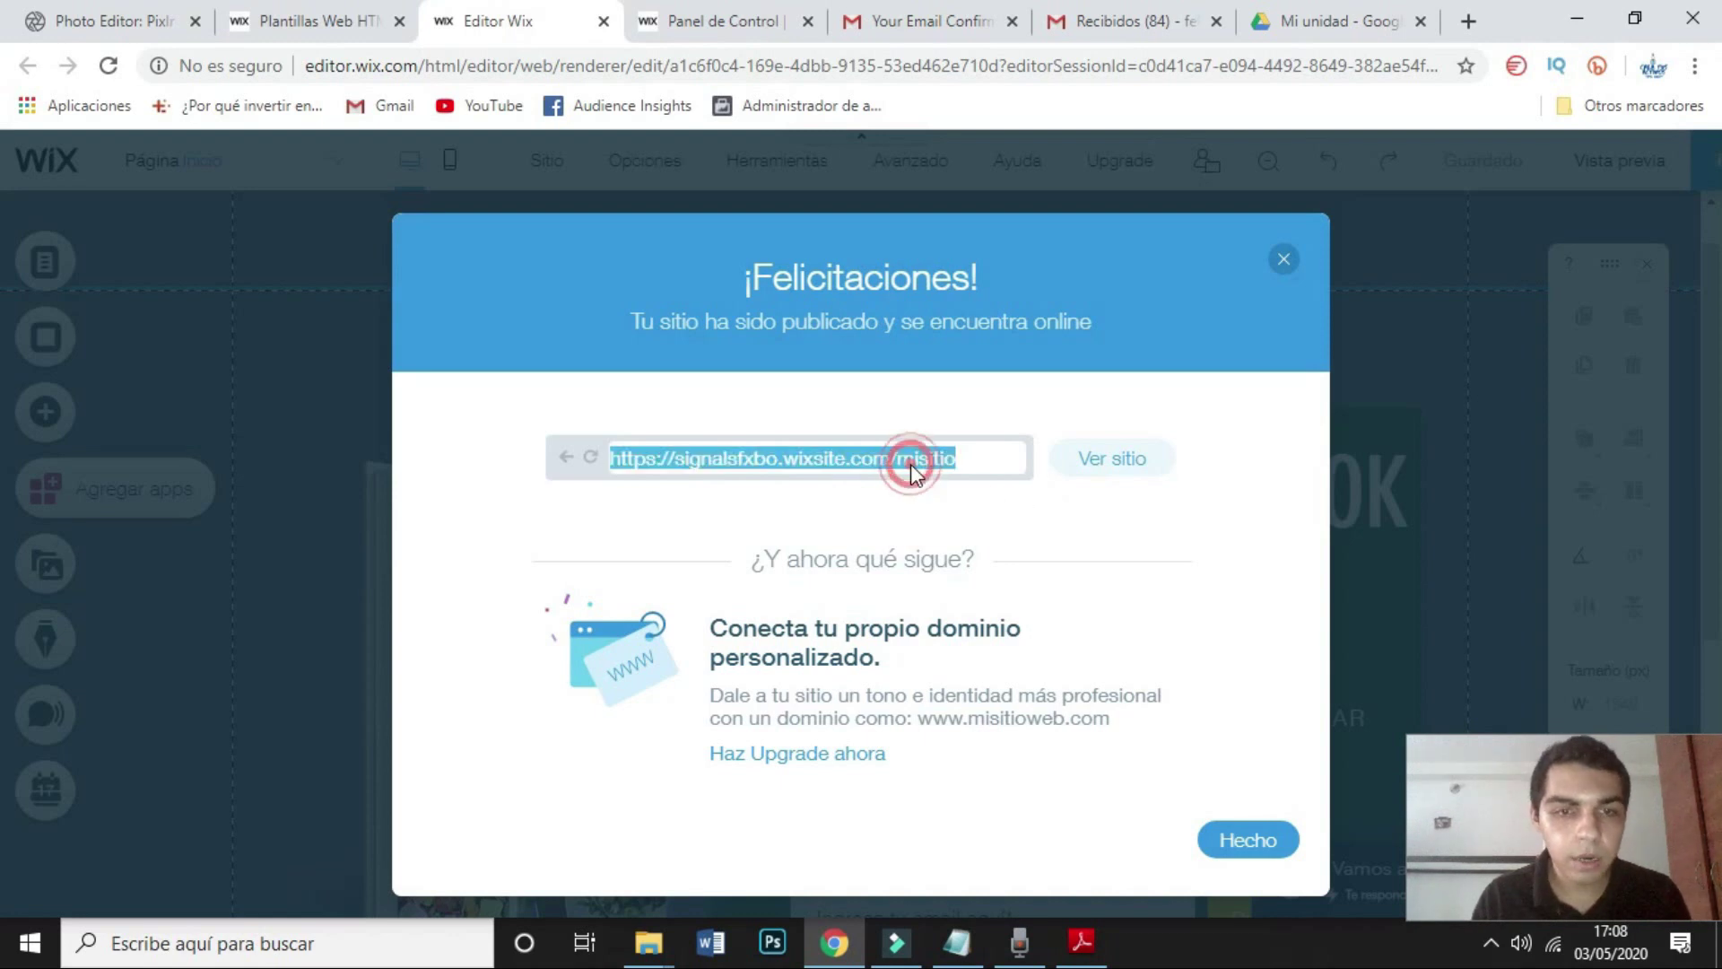
Step: Open Google in a new browser tab and search for "ACORTADOR DE LINK"
left_click(1471, 13)
type("GO")
key("Return")
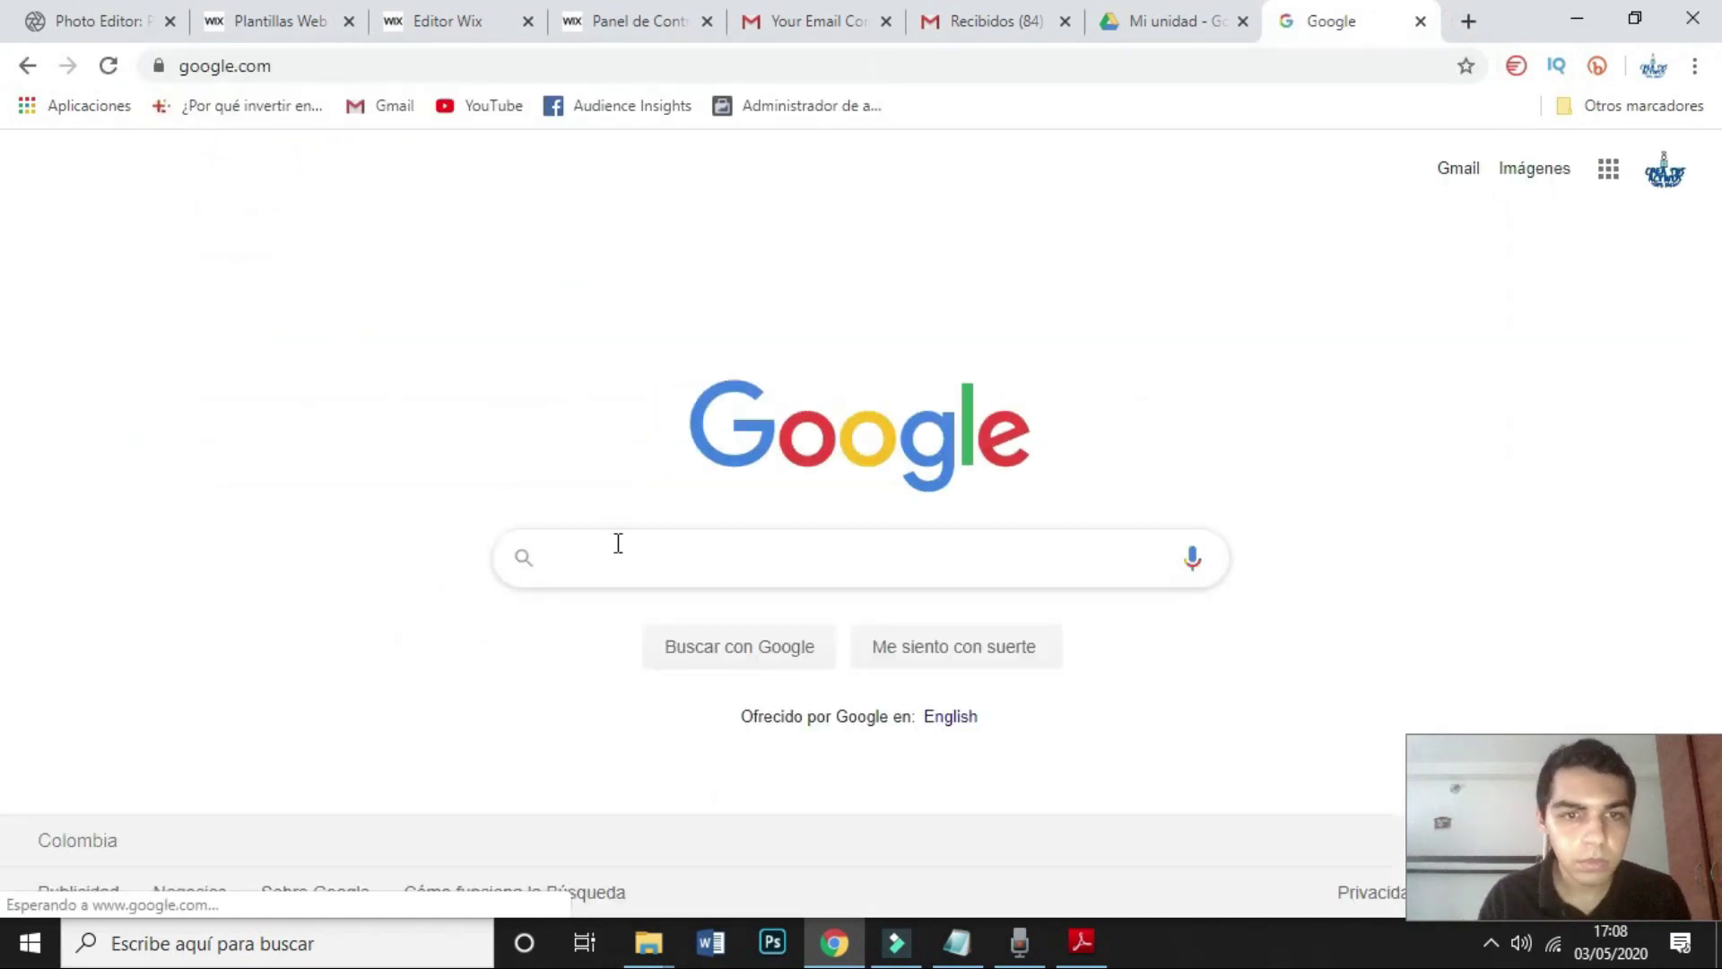
type("ACORTADO")
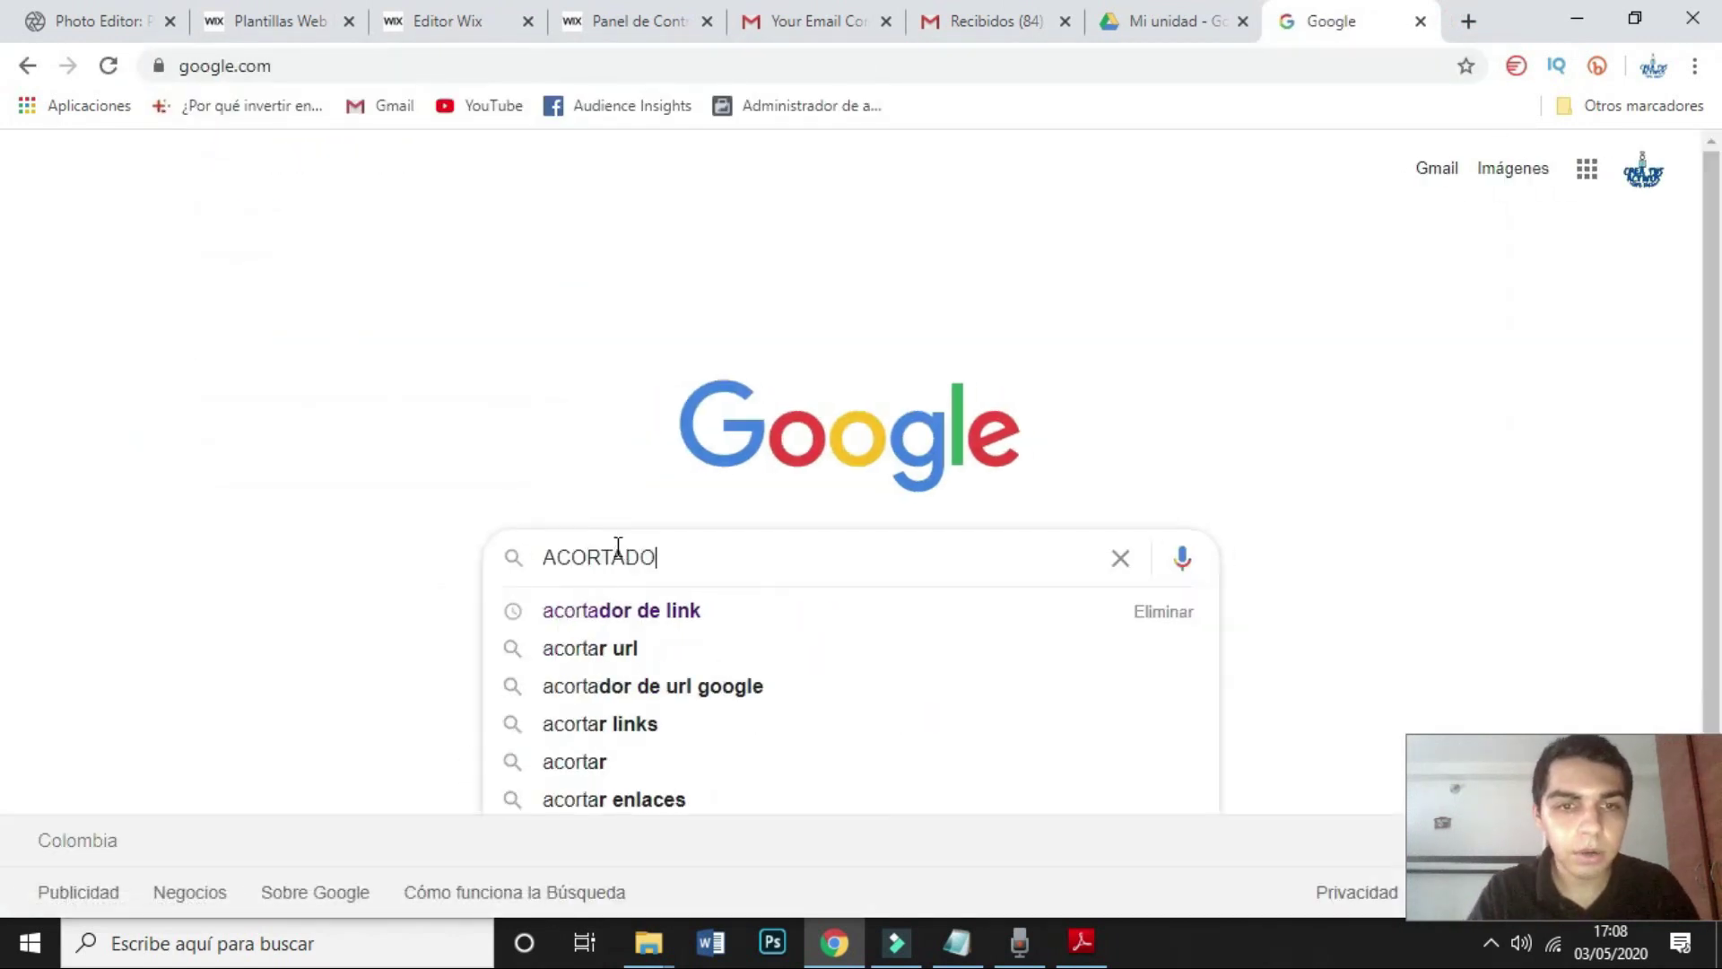
type("R DE LINK")
key("Return")
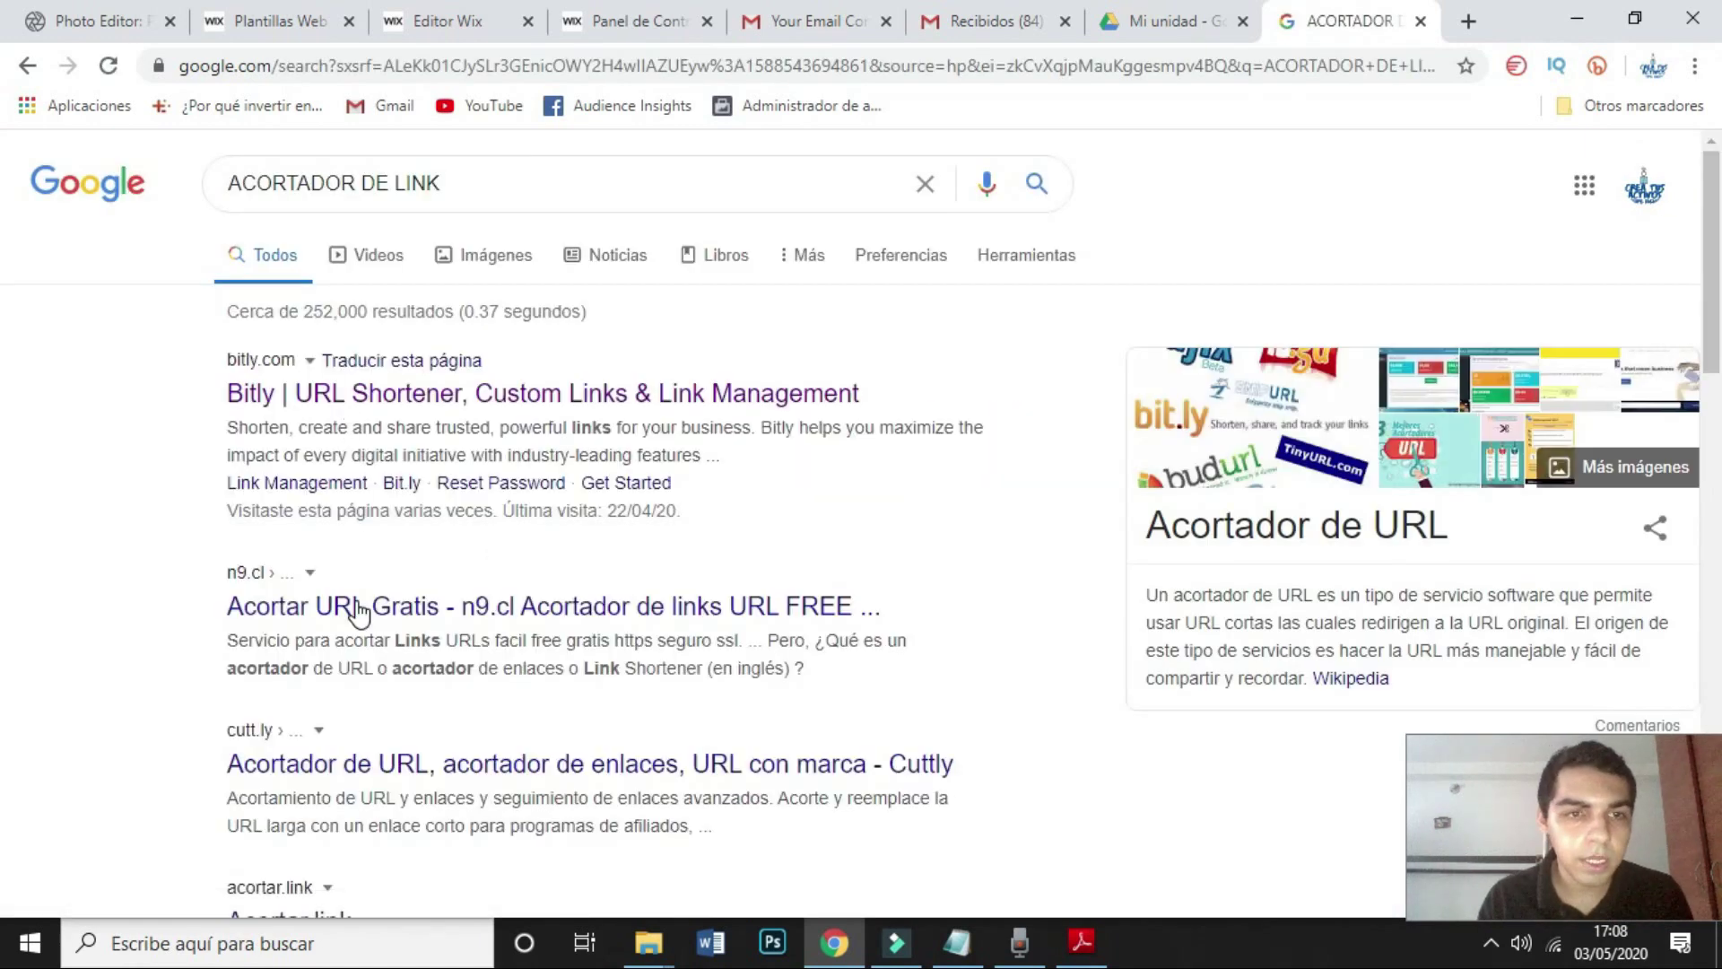
Step: Open the n9.cl shortener from the search results, shorten the published site's copied address and copy the resulting short link
left_click(432, 610)
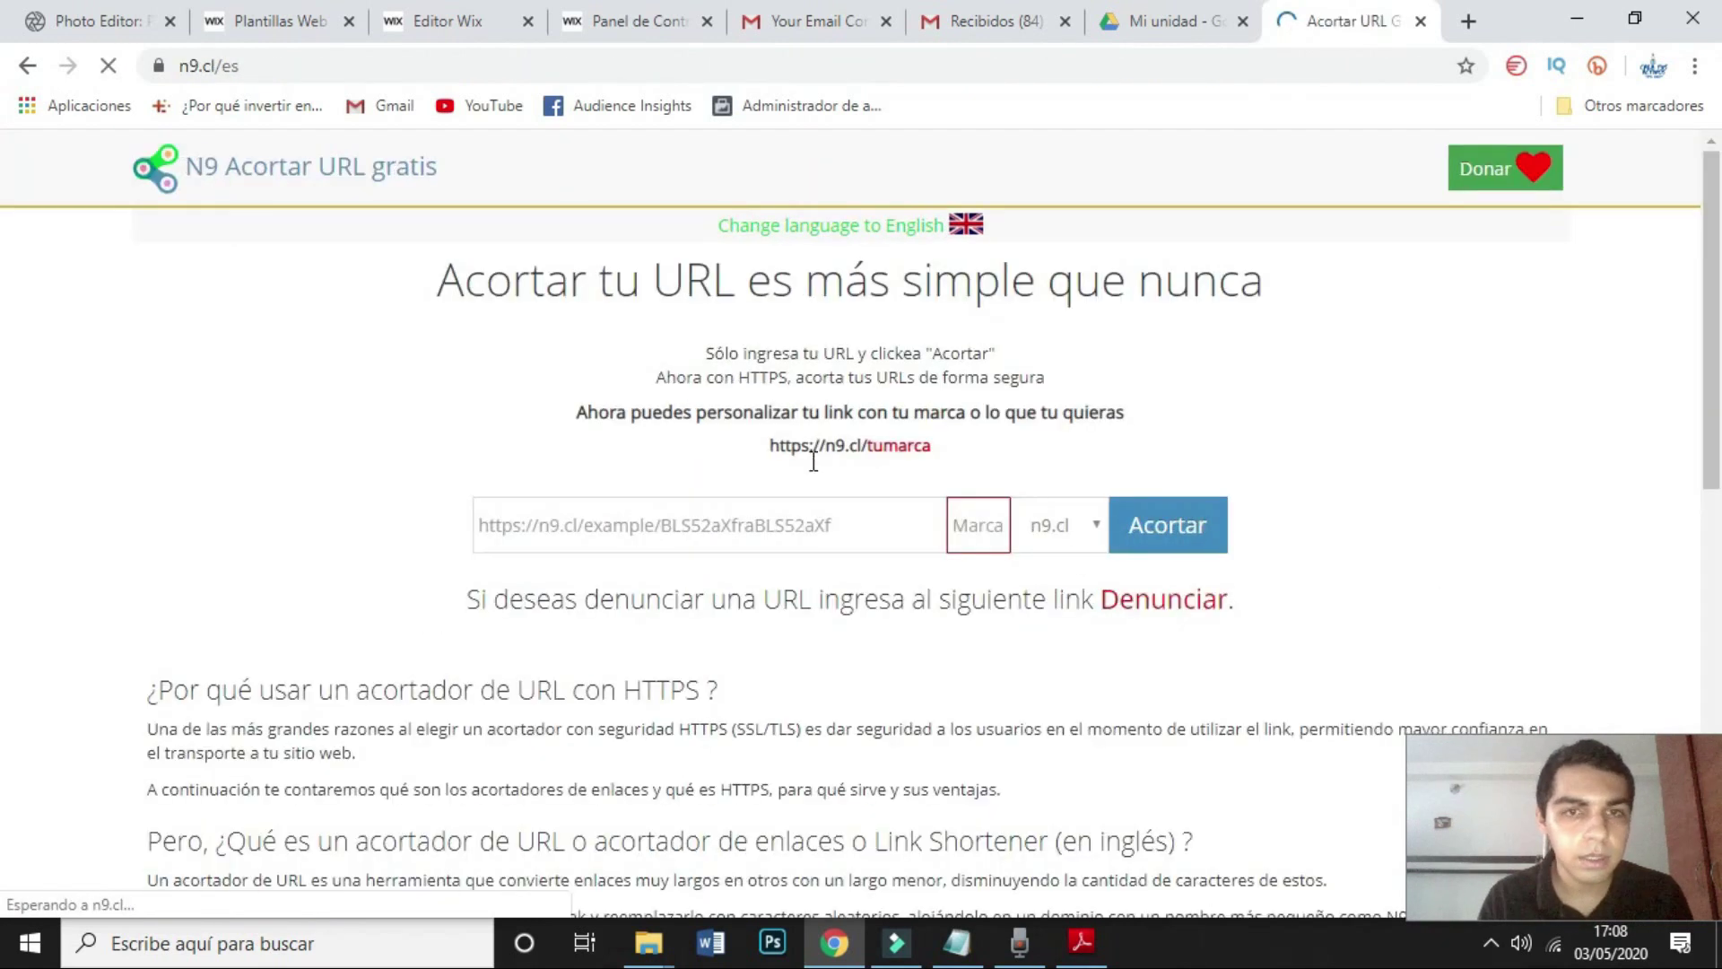
left_click(745, 529)
key("ctrl+v")
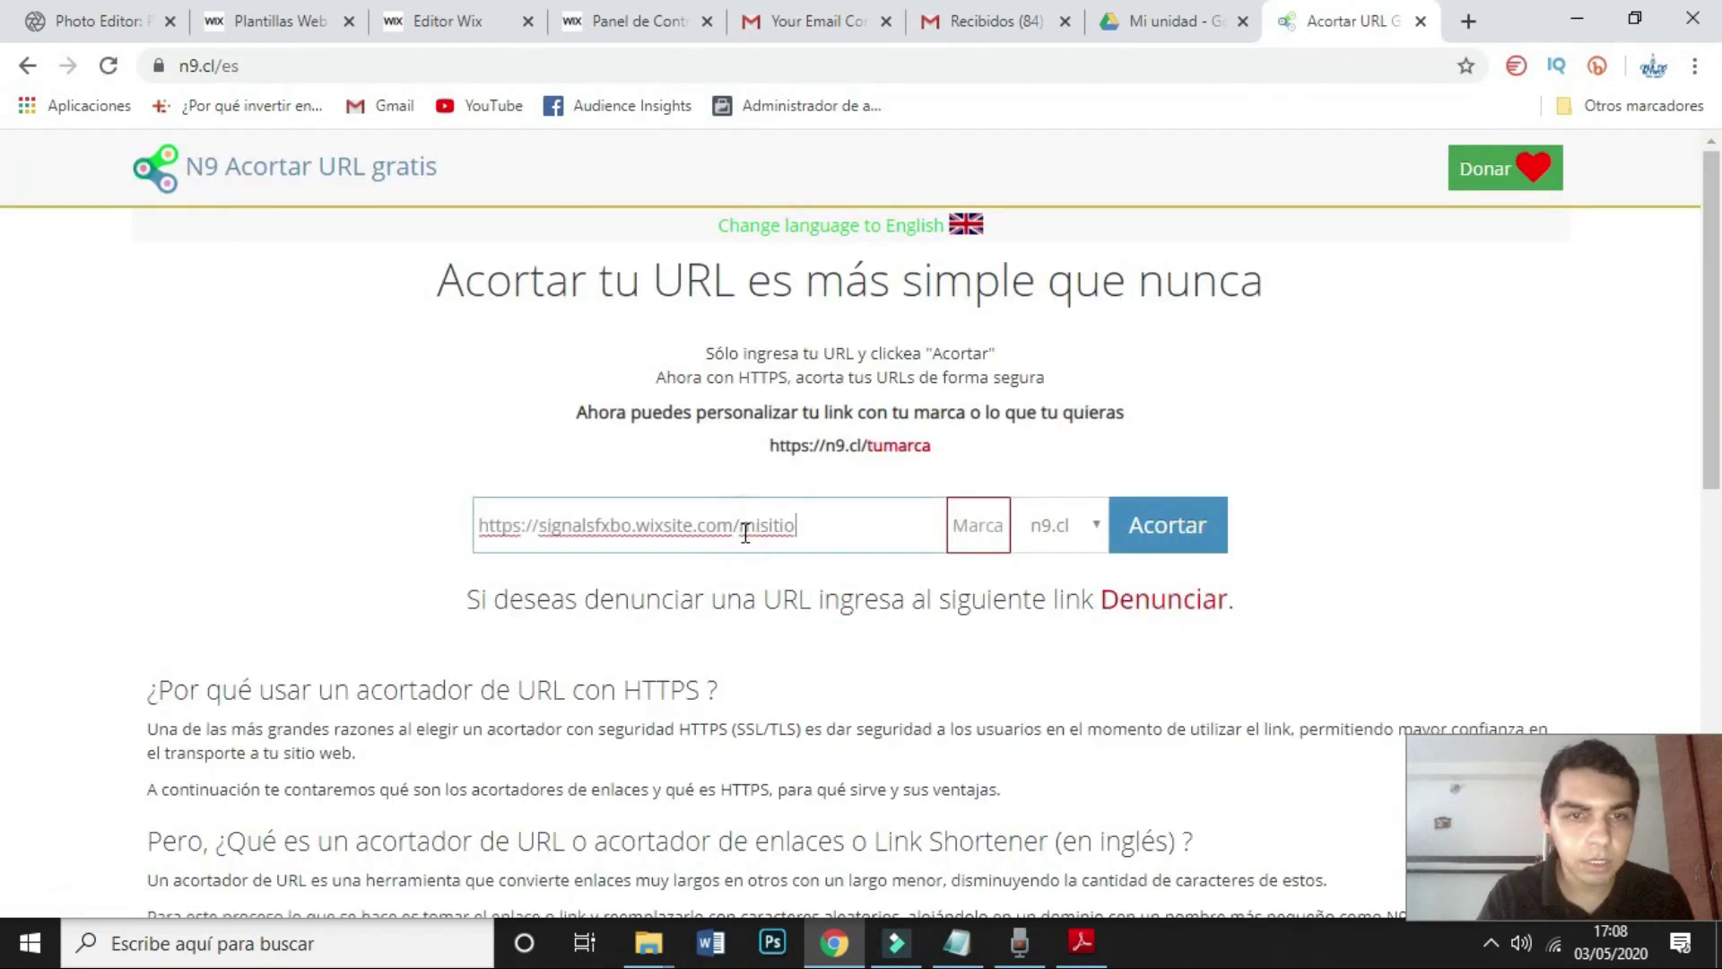
left_click(1160, 522)
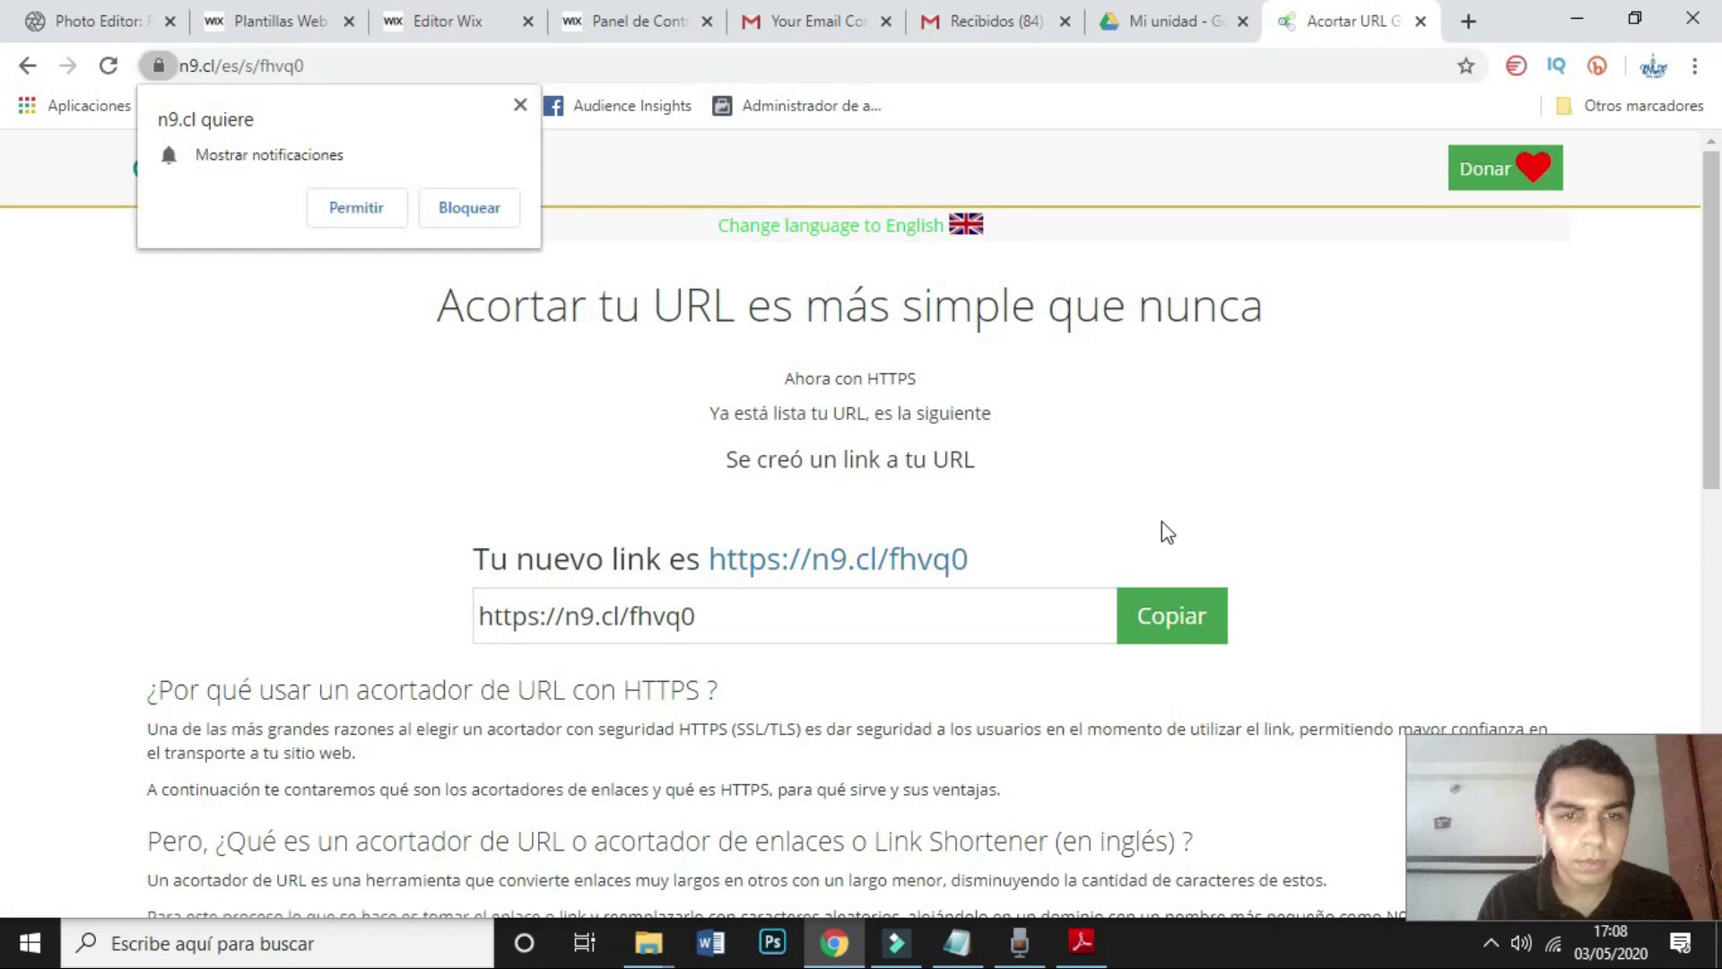
left_click_drag(788, 611, 502, 613)
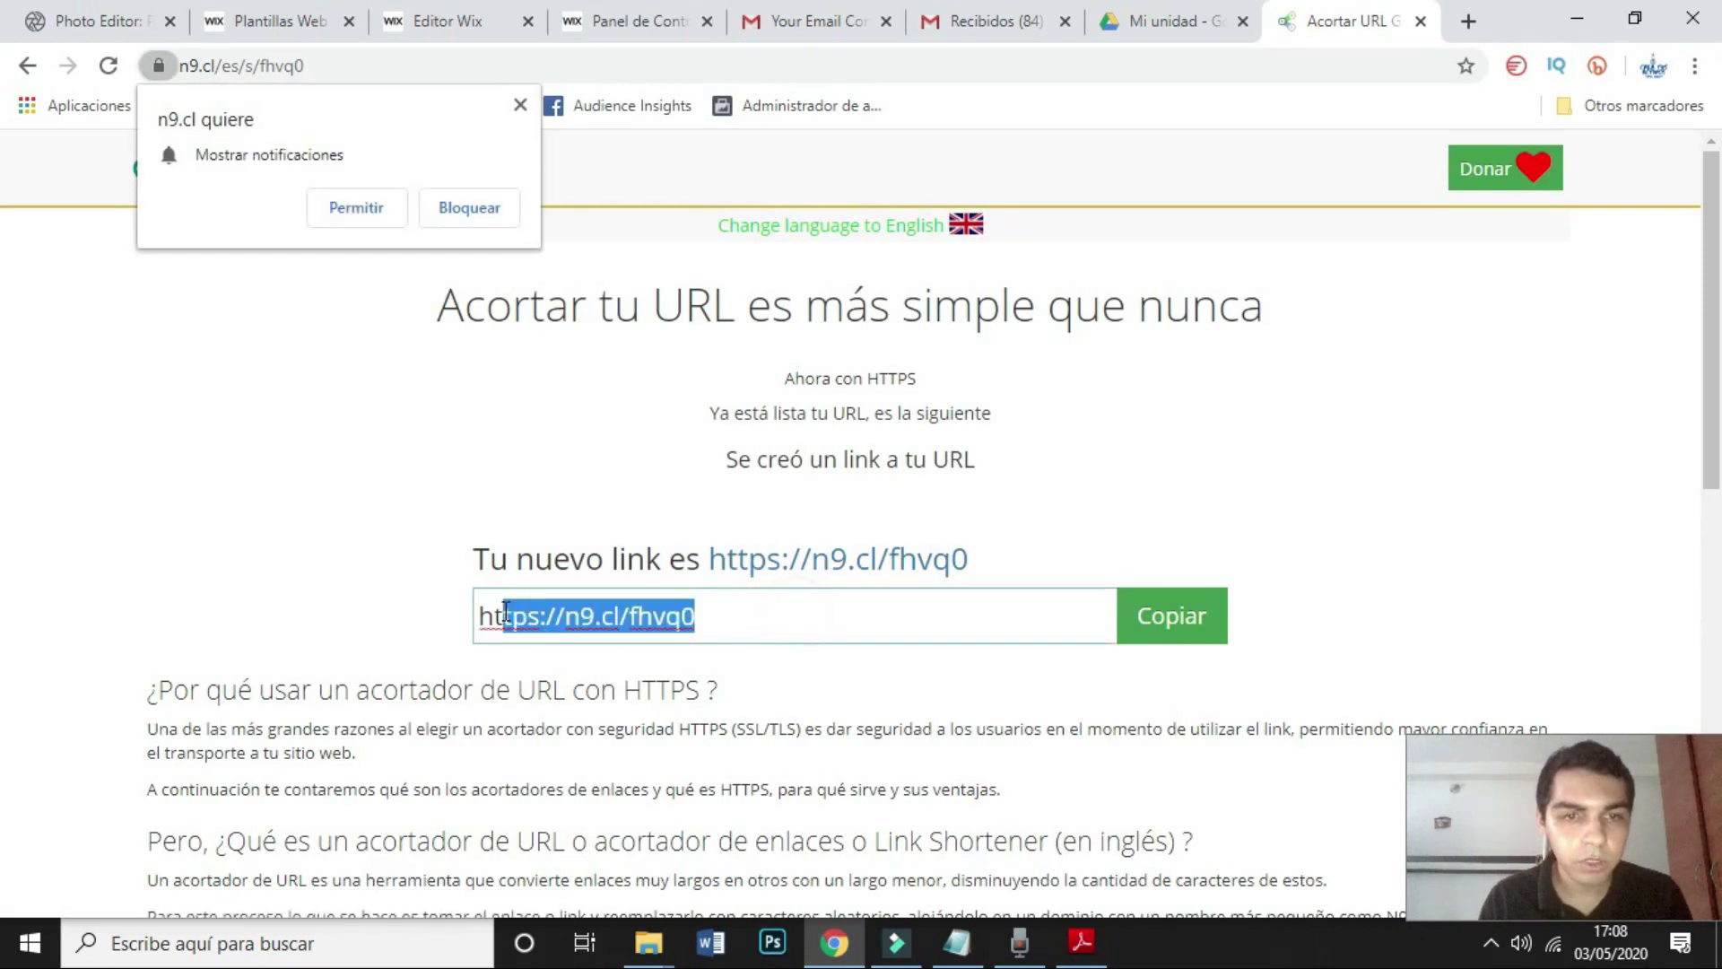
left_click(1175, 615)
key("ctrl+c")
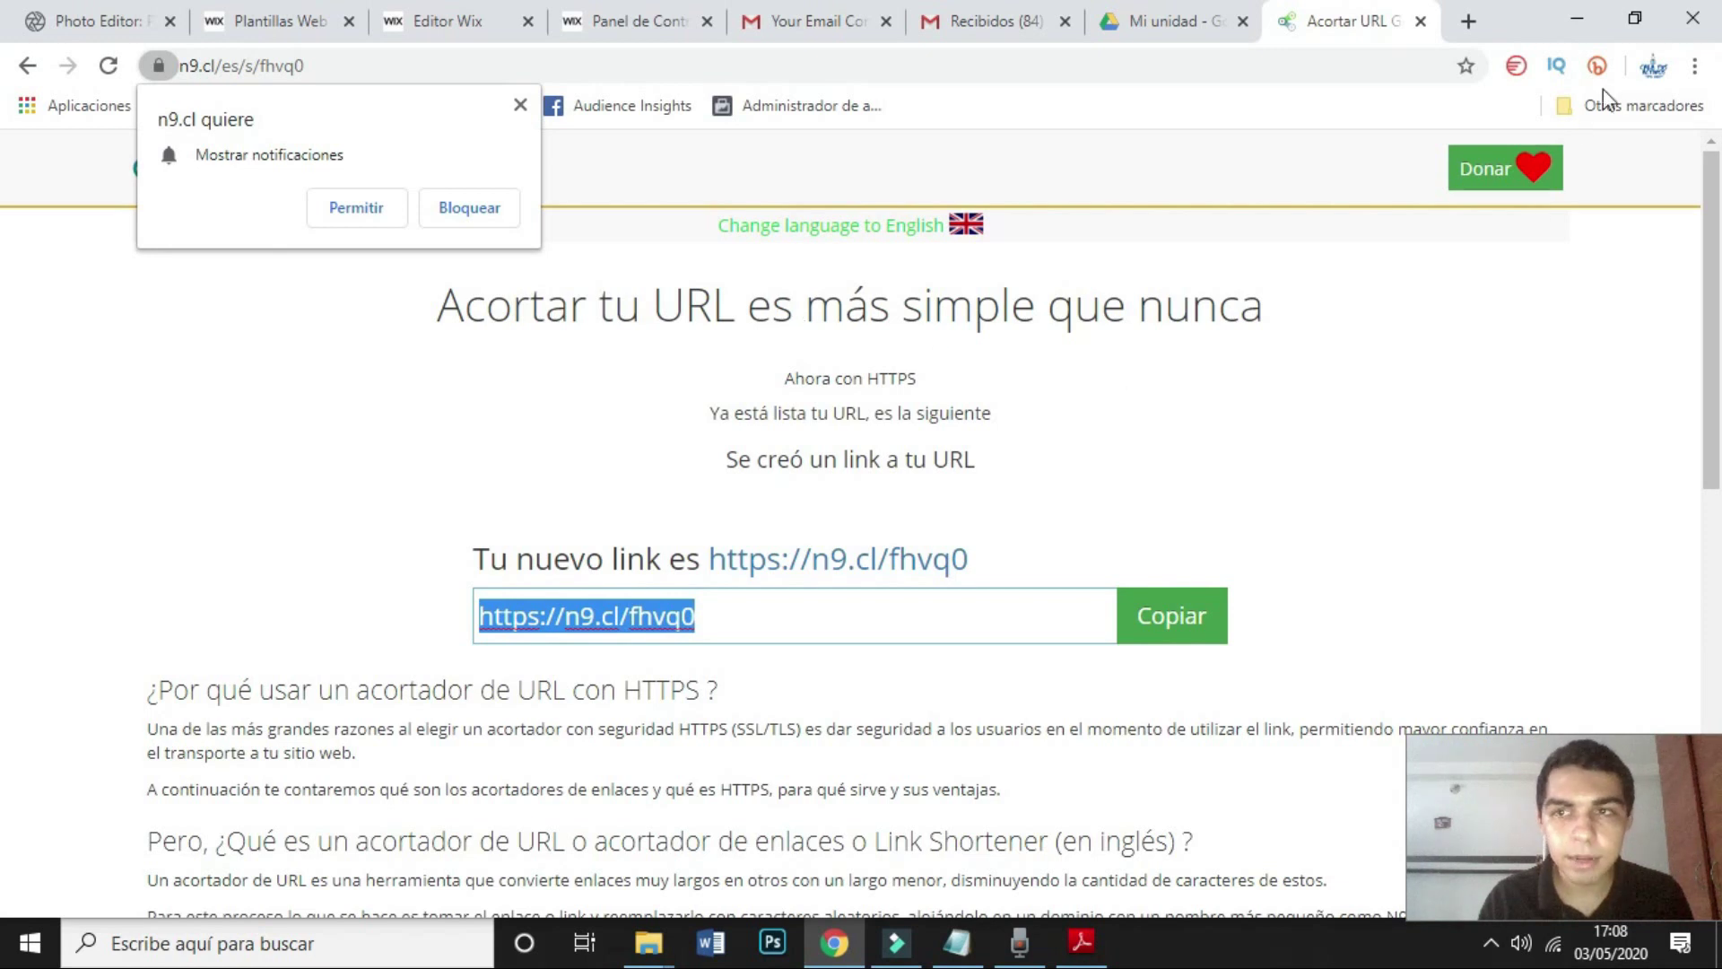
Step: Load the shortened link in a new incognito window and review the landing page's ebook offer and download form
left_click(1693, 66)
left_click(1559, 161)
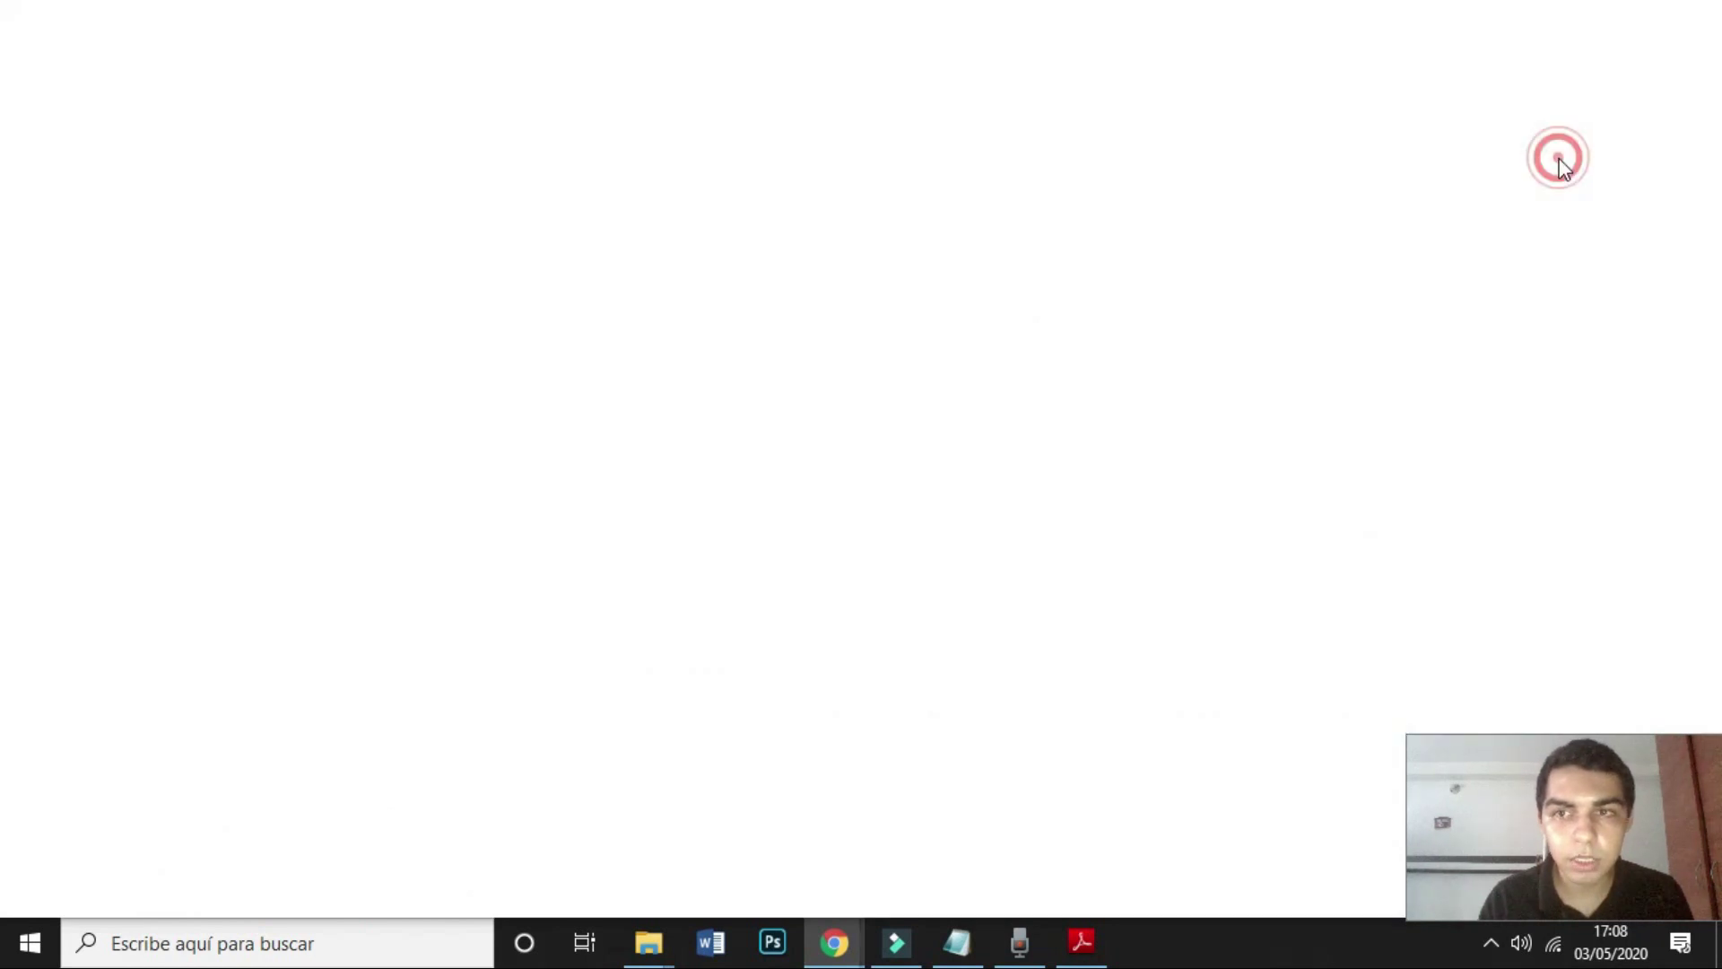
left_click(732, 67)
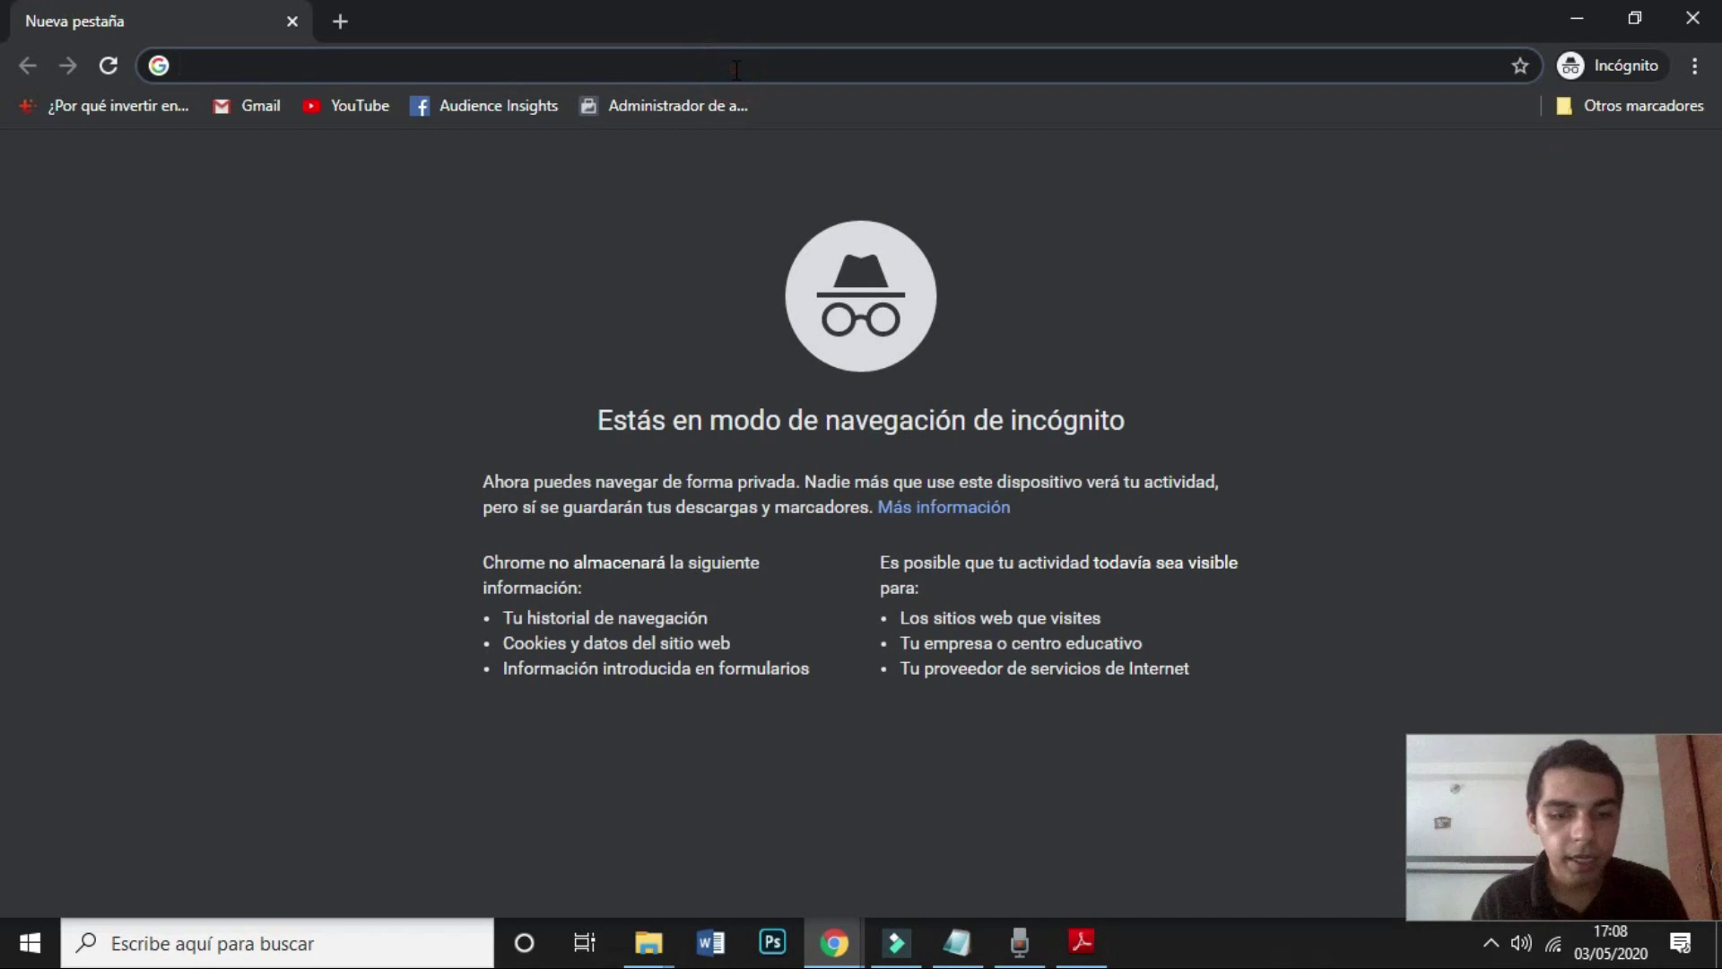
key("ctrl+v")
key("Return")
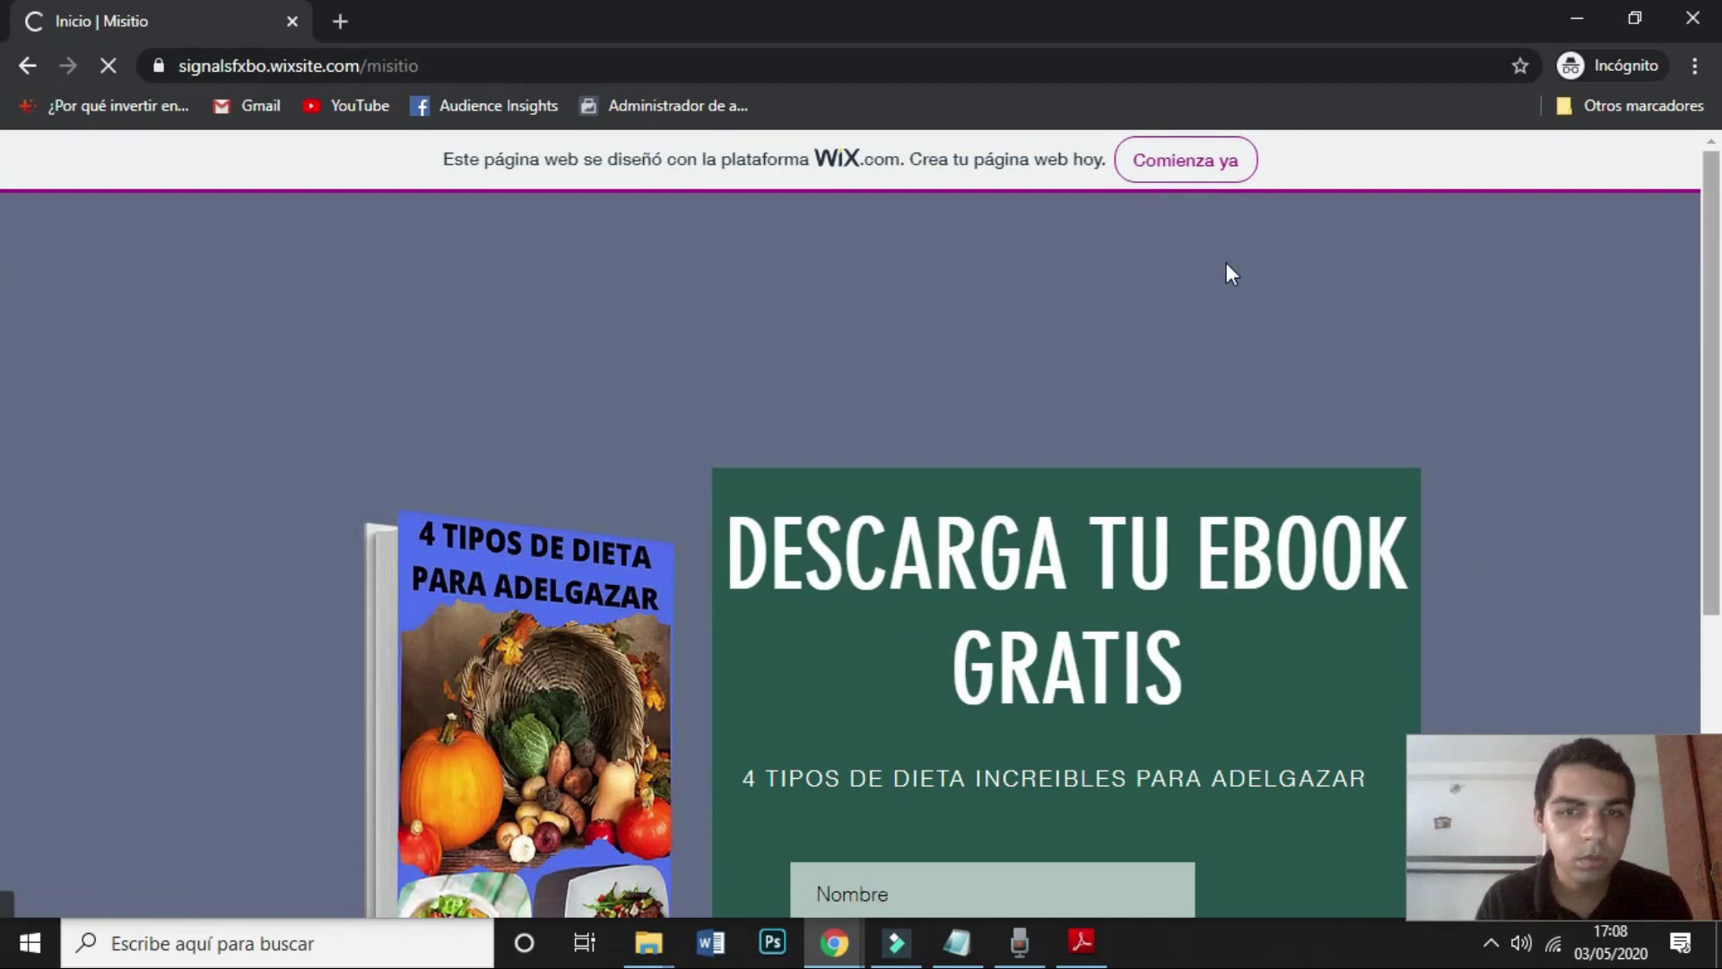
scroll(1708, 301, "down", 2)
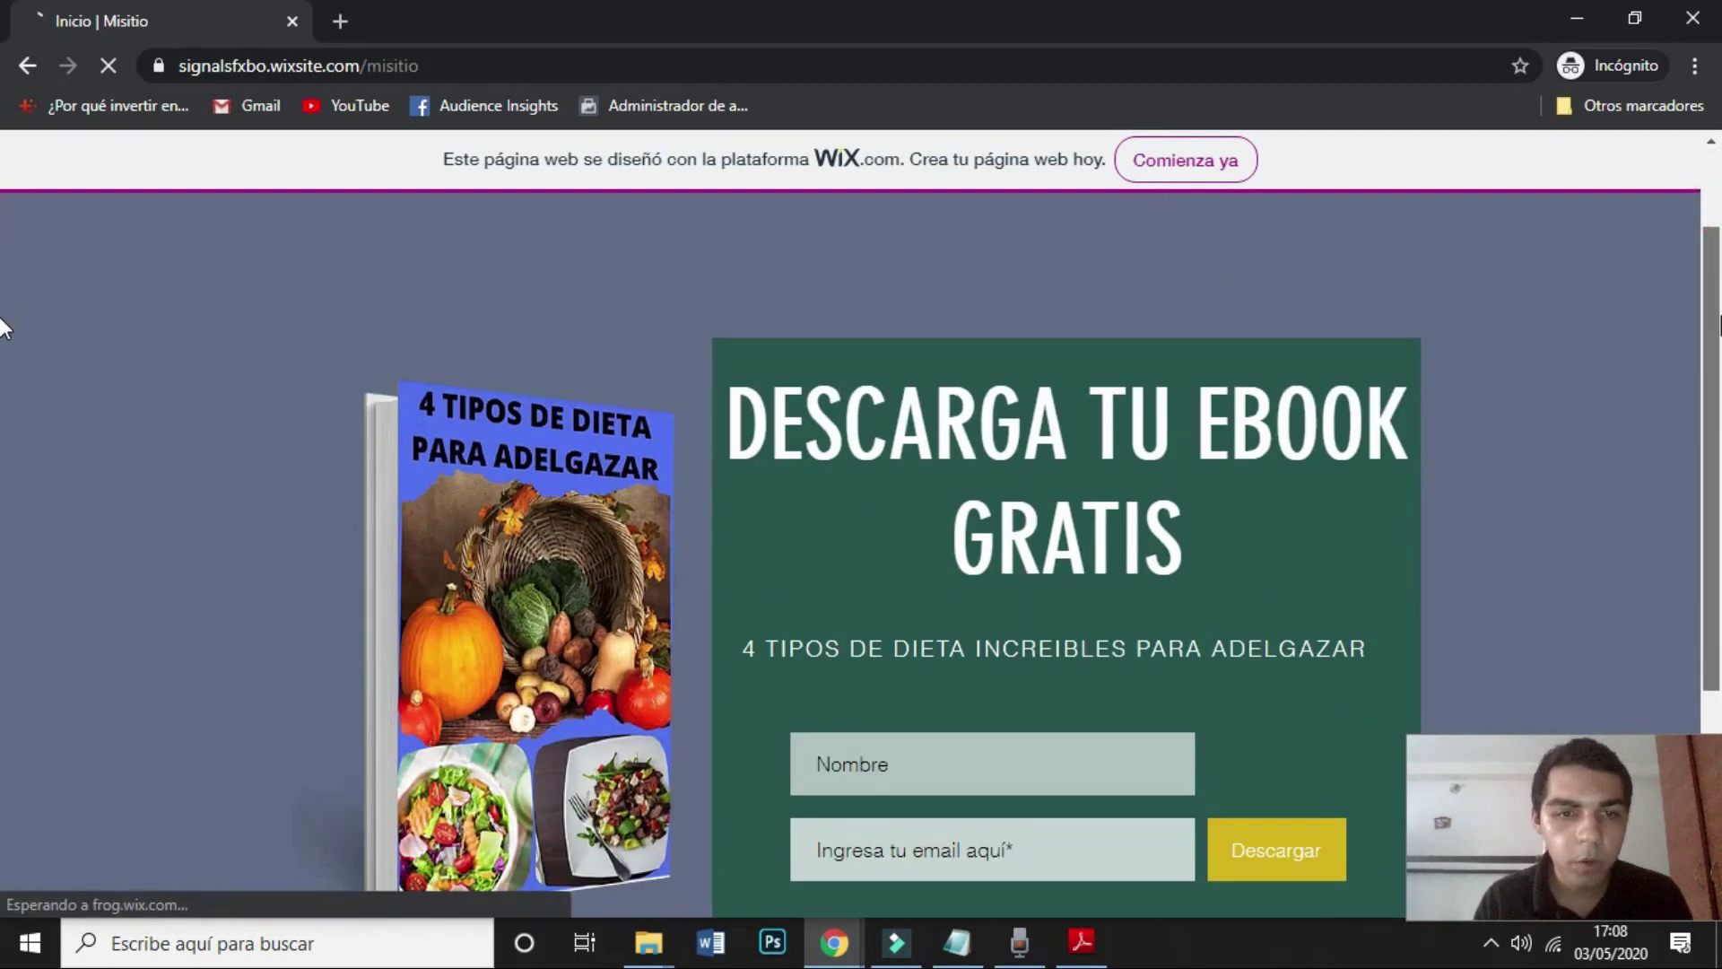
scroll(3, 323, "down", 3)
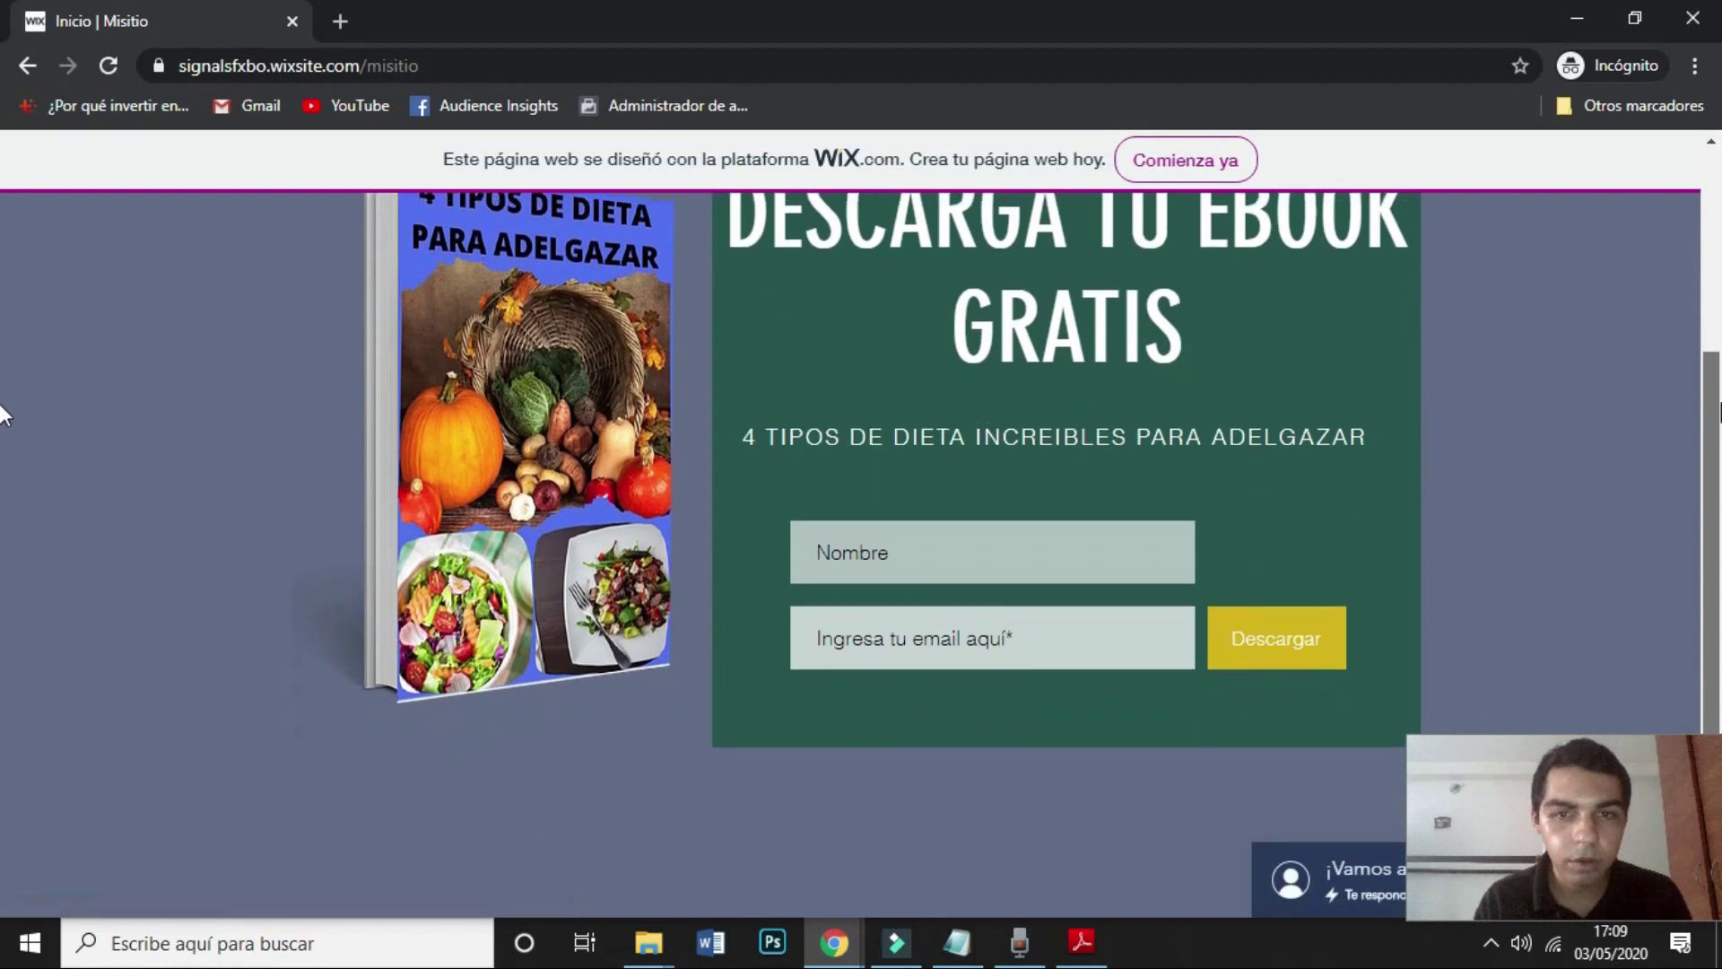
scroll(2, 404, "up", 1)
scroll(3, 366, "down", 1)
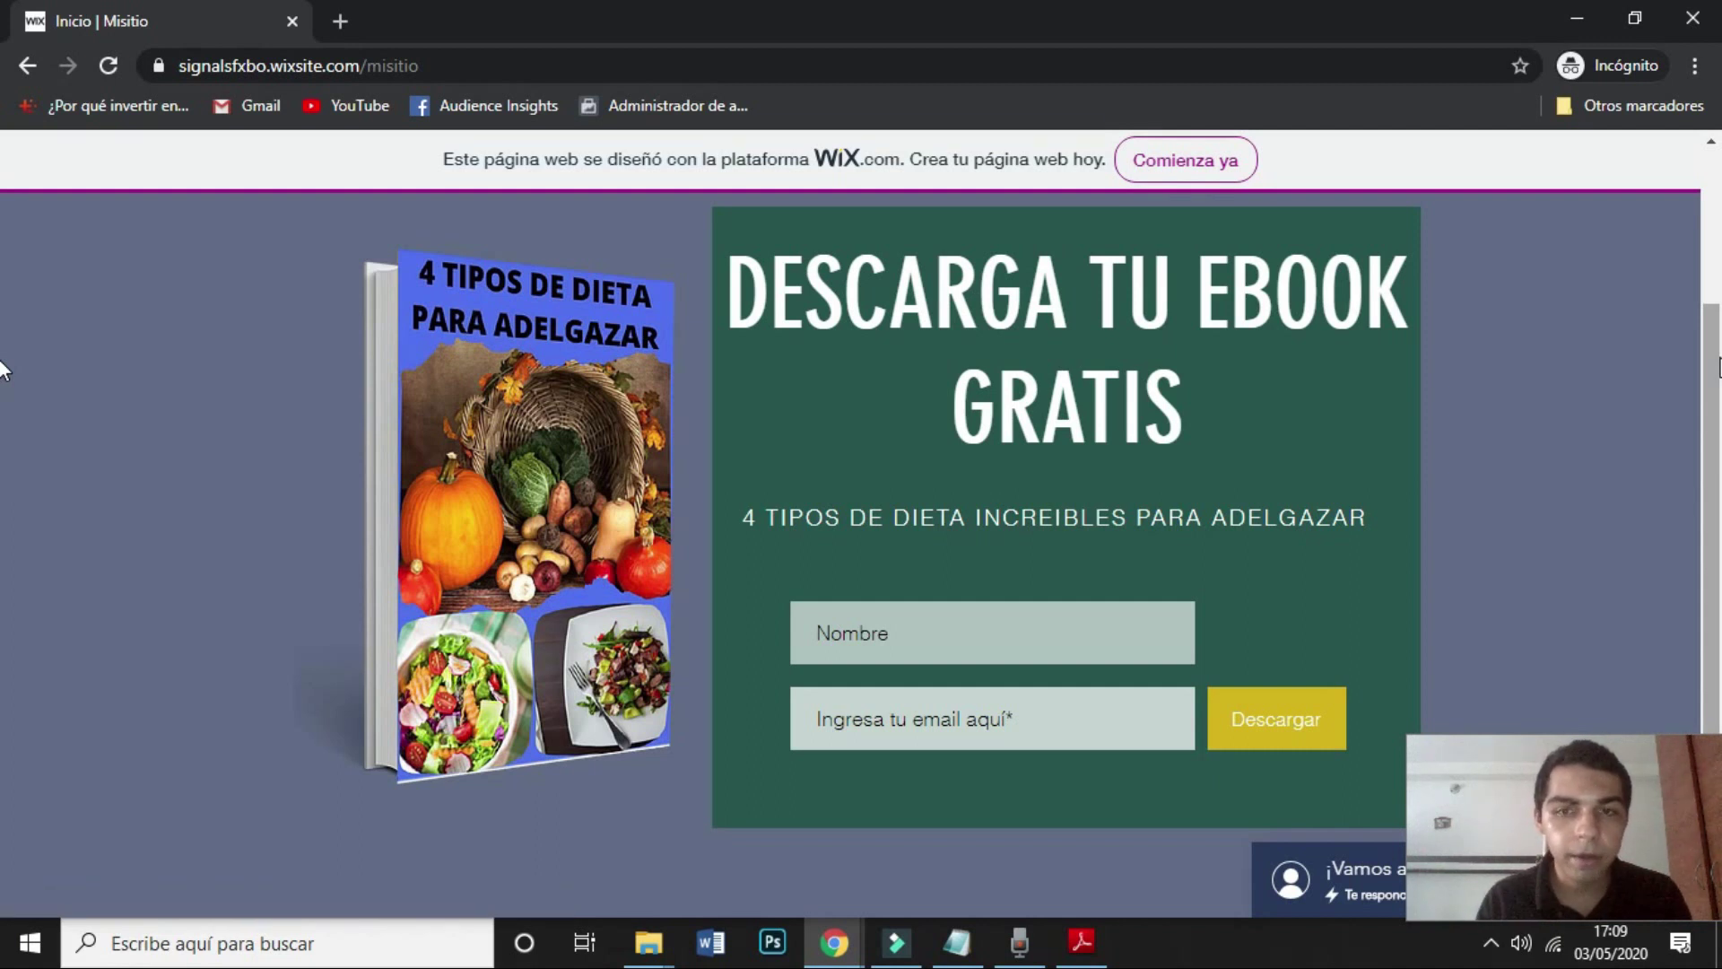
Step: Return to the Wix automations dashboard in the regular browser window, dismiss the domain suggestion and open the second ebook automation
left_click(834, 951)
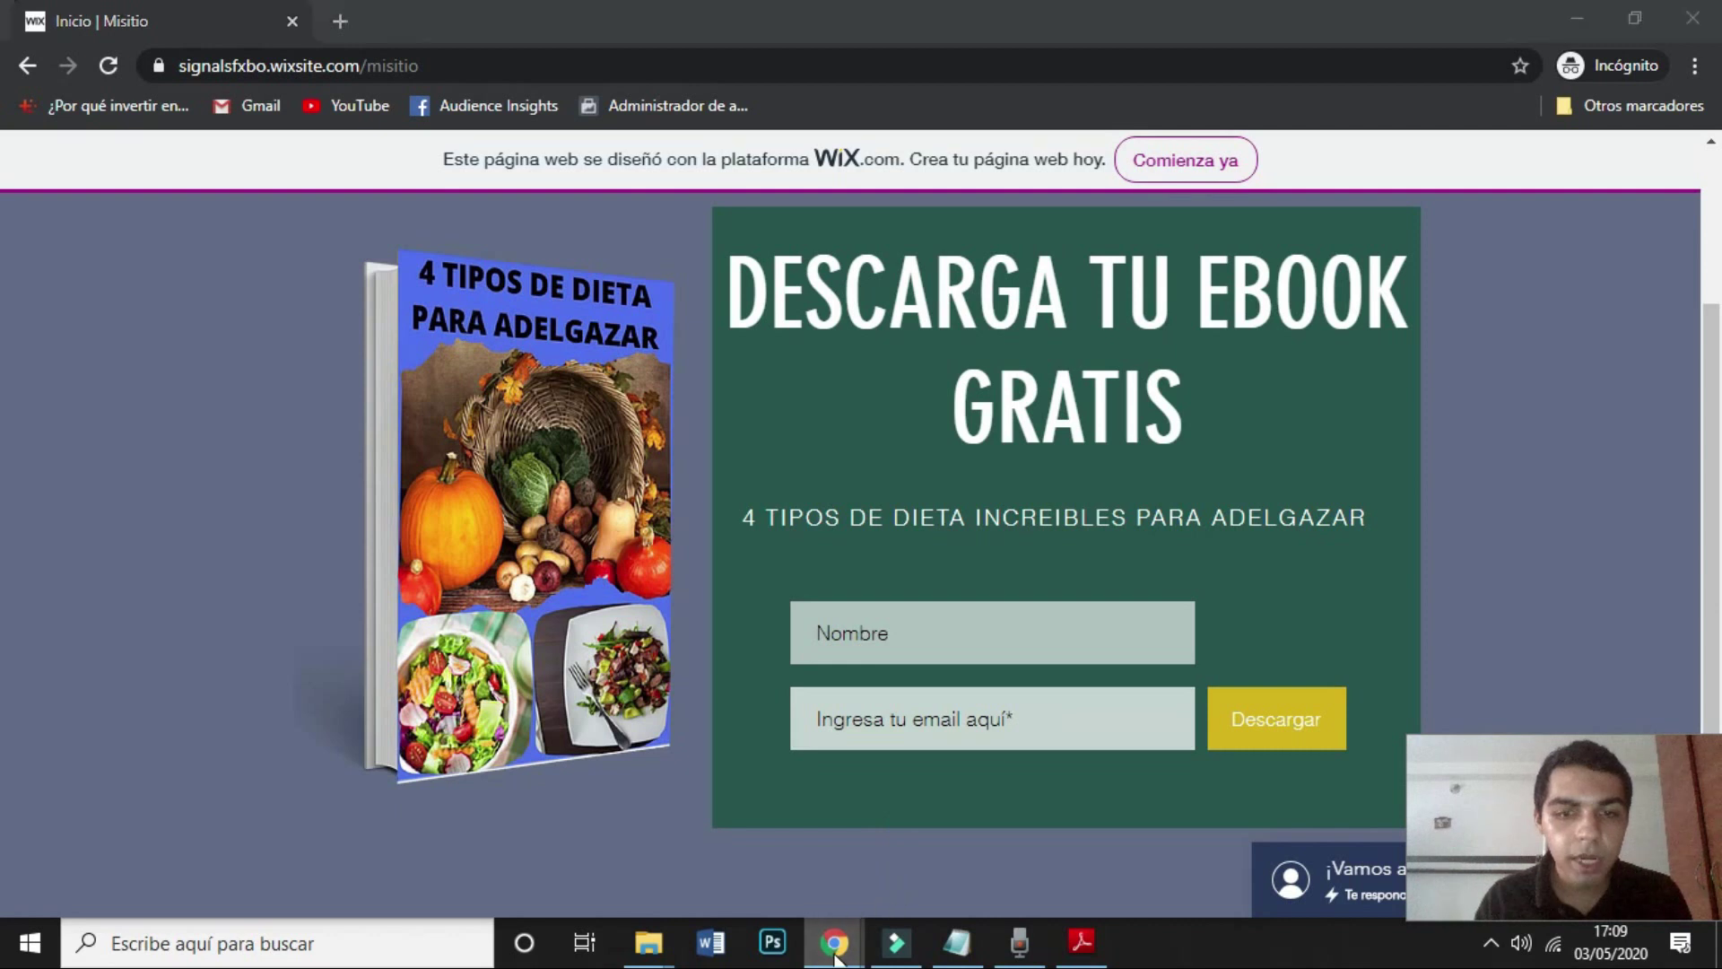
left_click(654, 830)
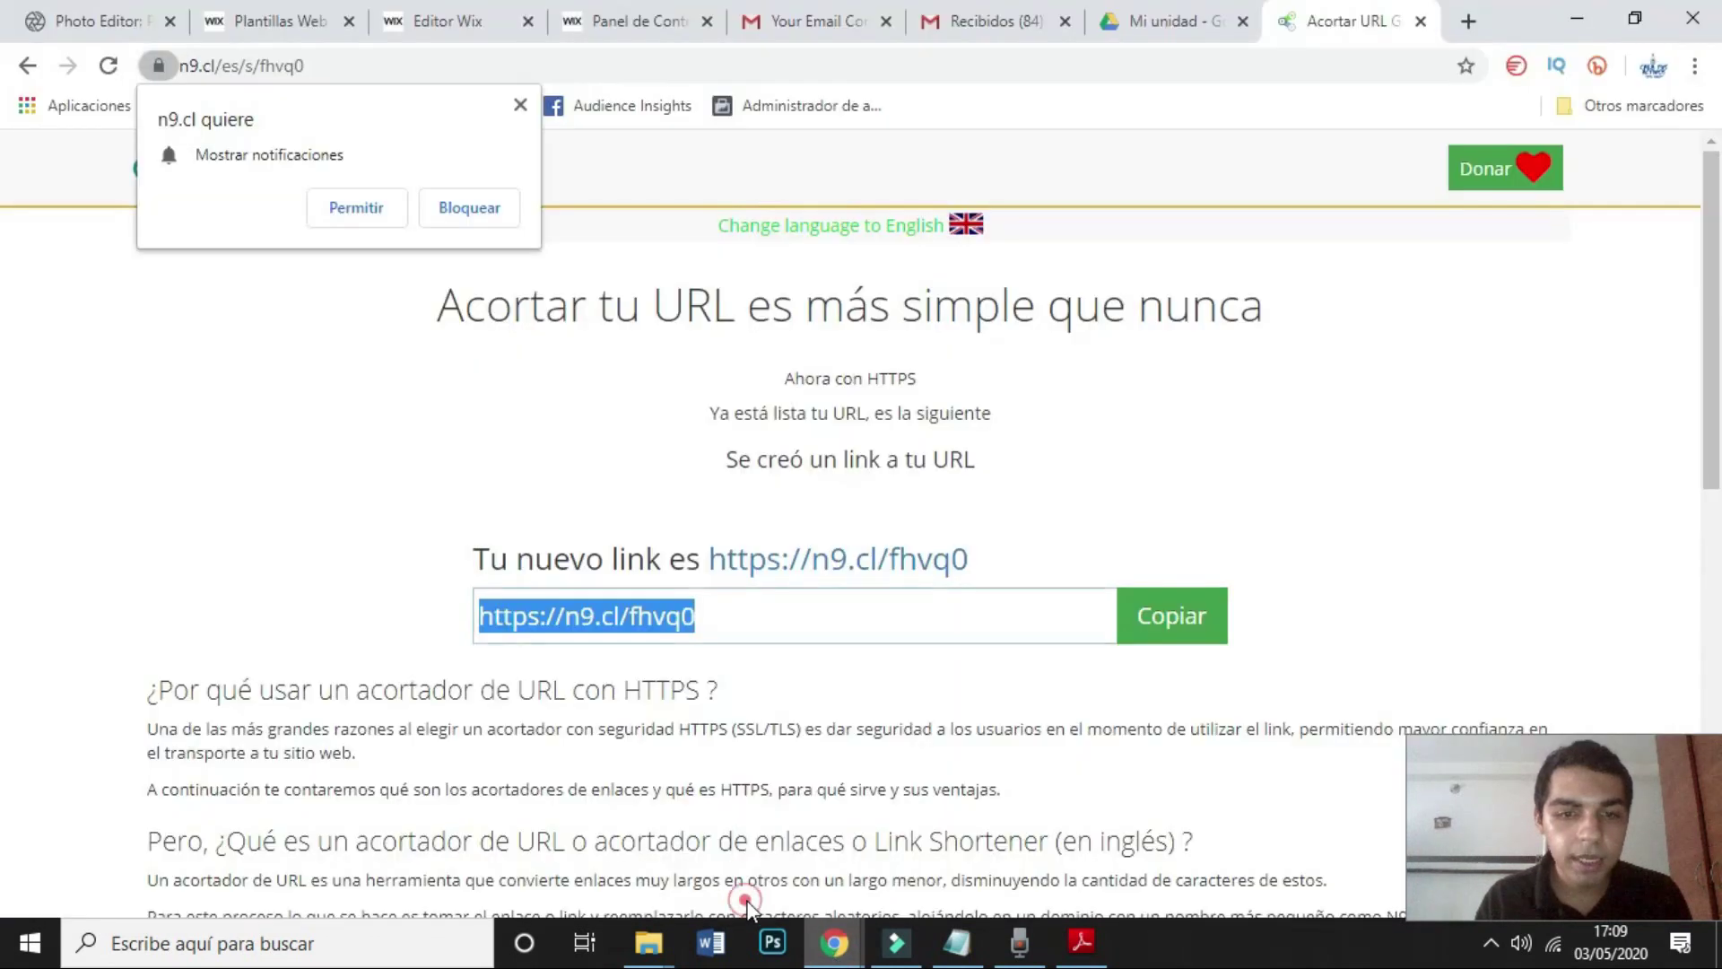
left_click(583, 10)
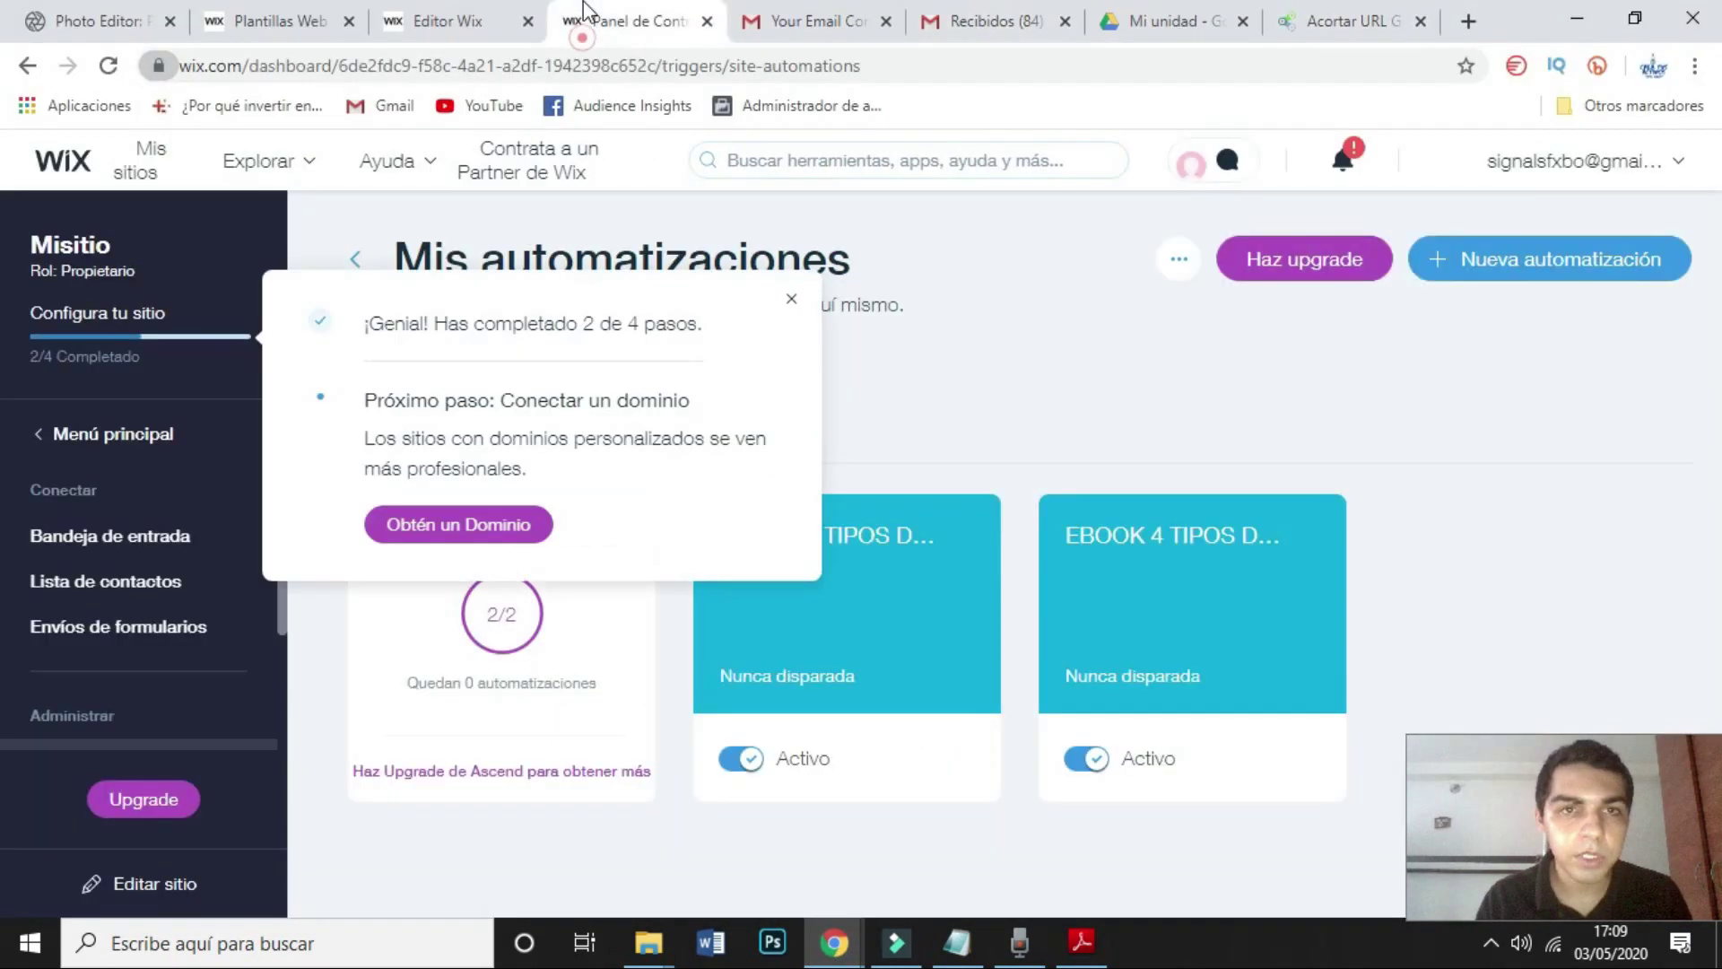
left_click(790, 299)
left_click(1122, 622)
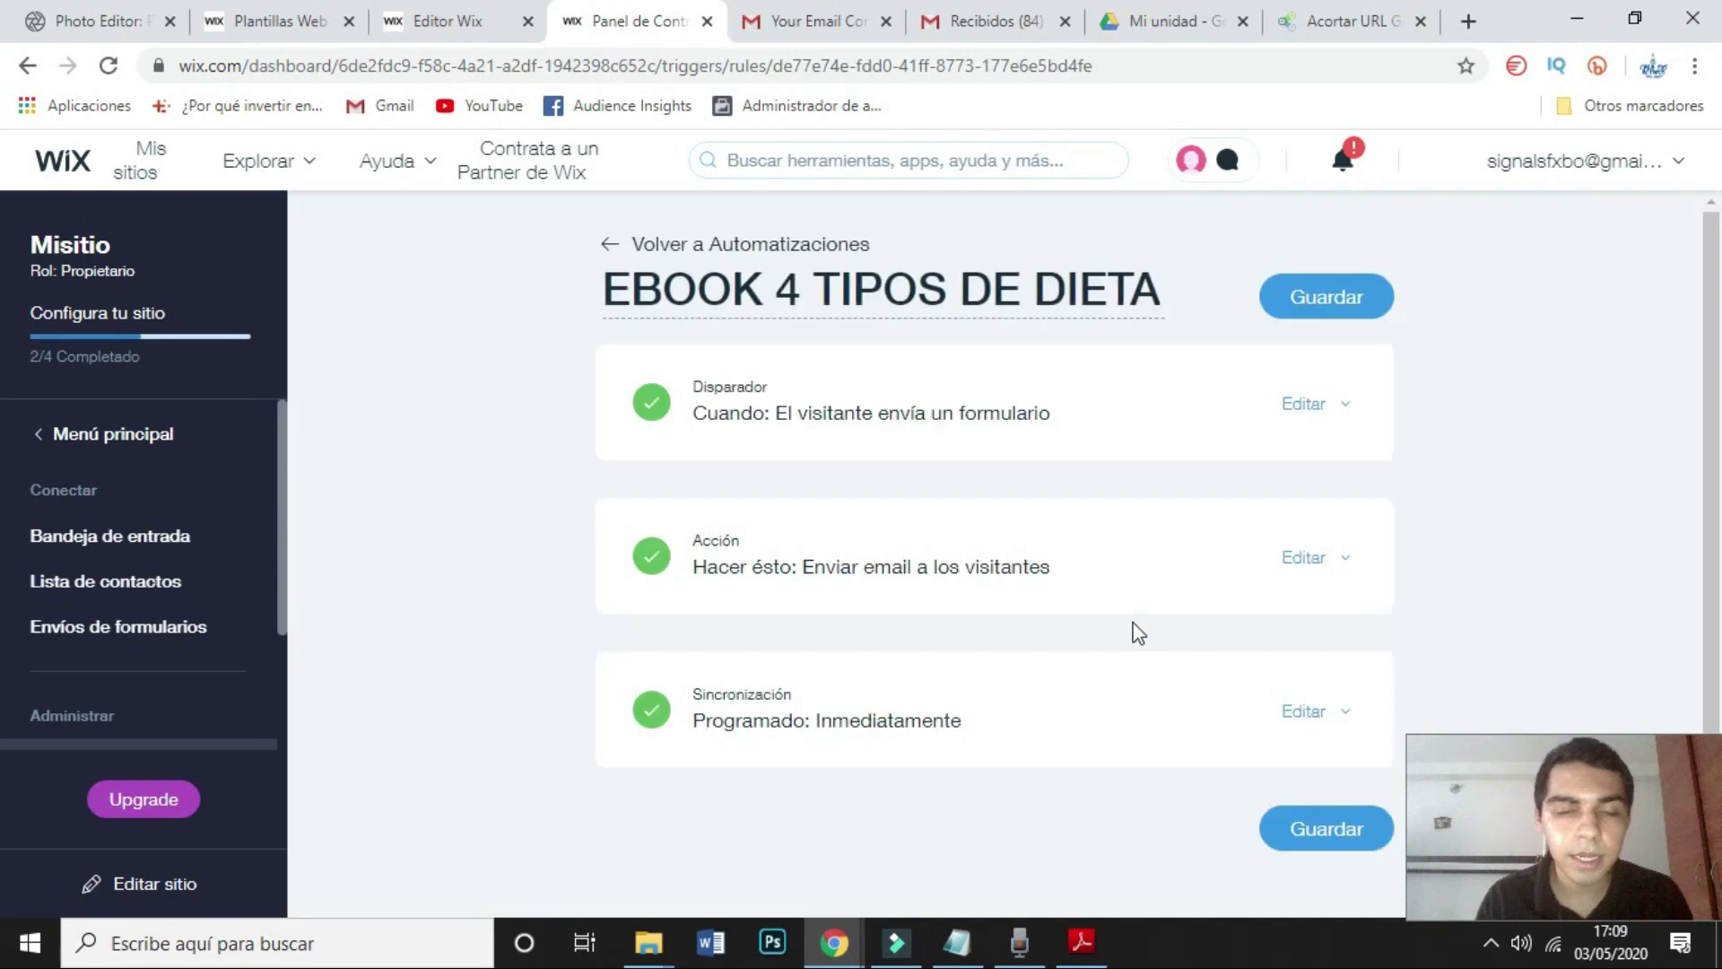
Step: Expand the automation's Acción section and open its visitor email template for editing
left_click(1298, 561)
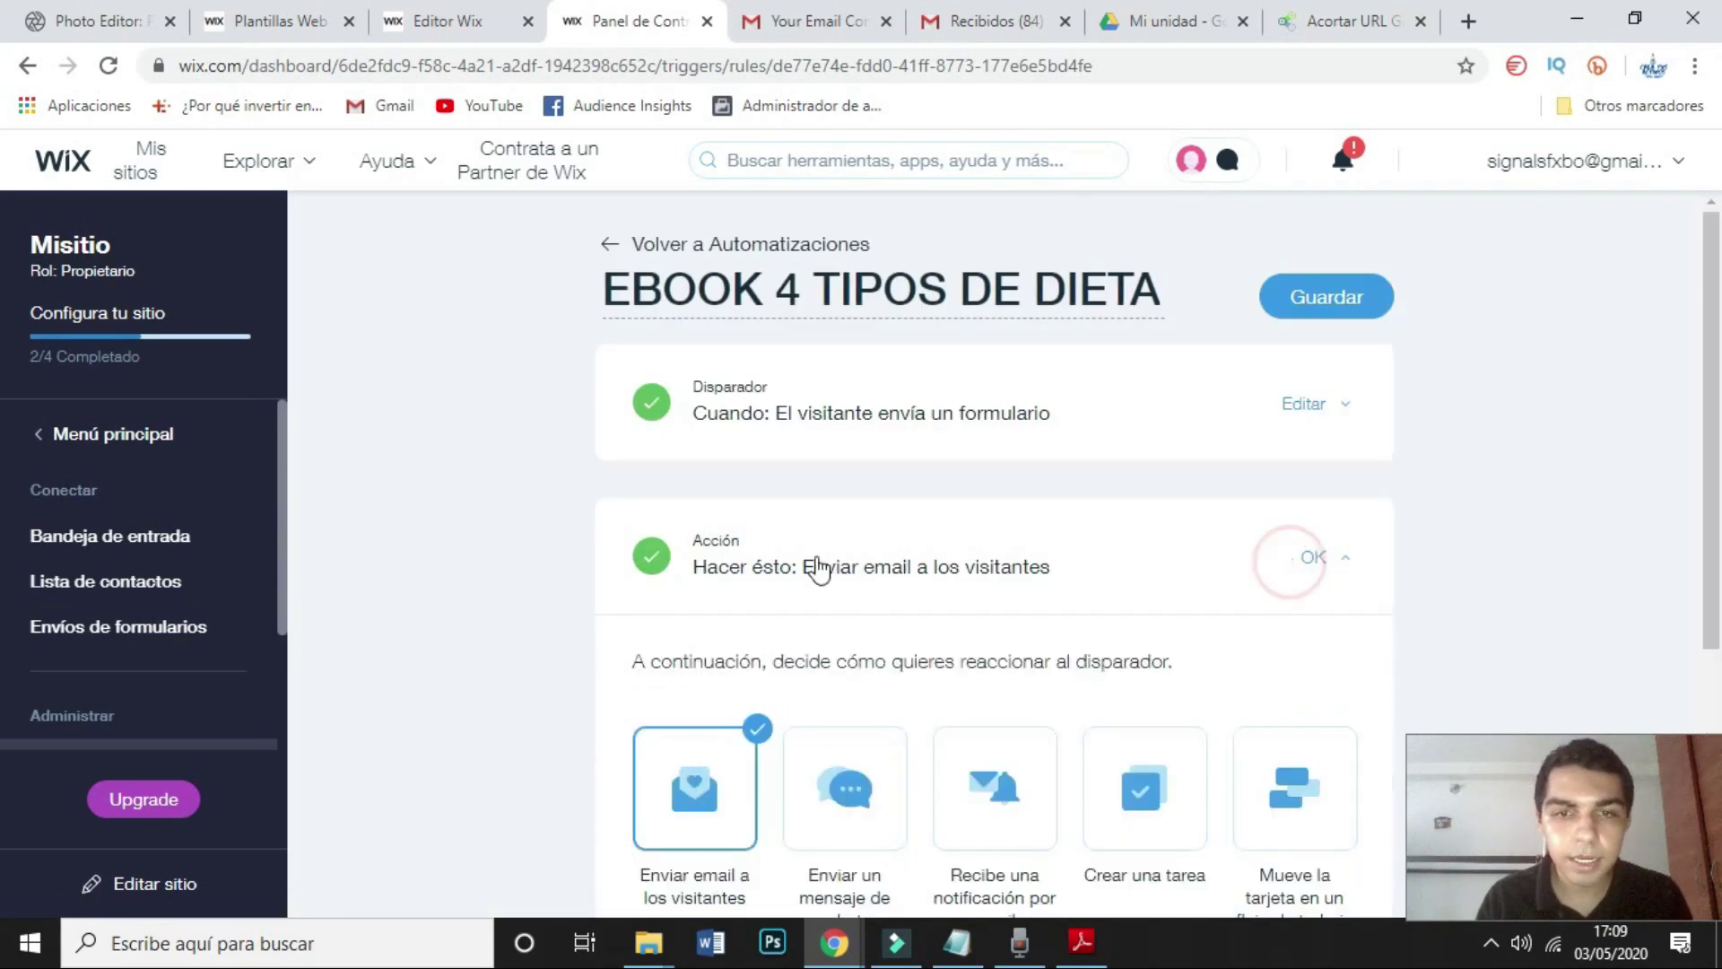
scroll(1591, 595, "down", 6)
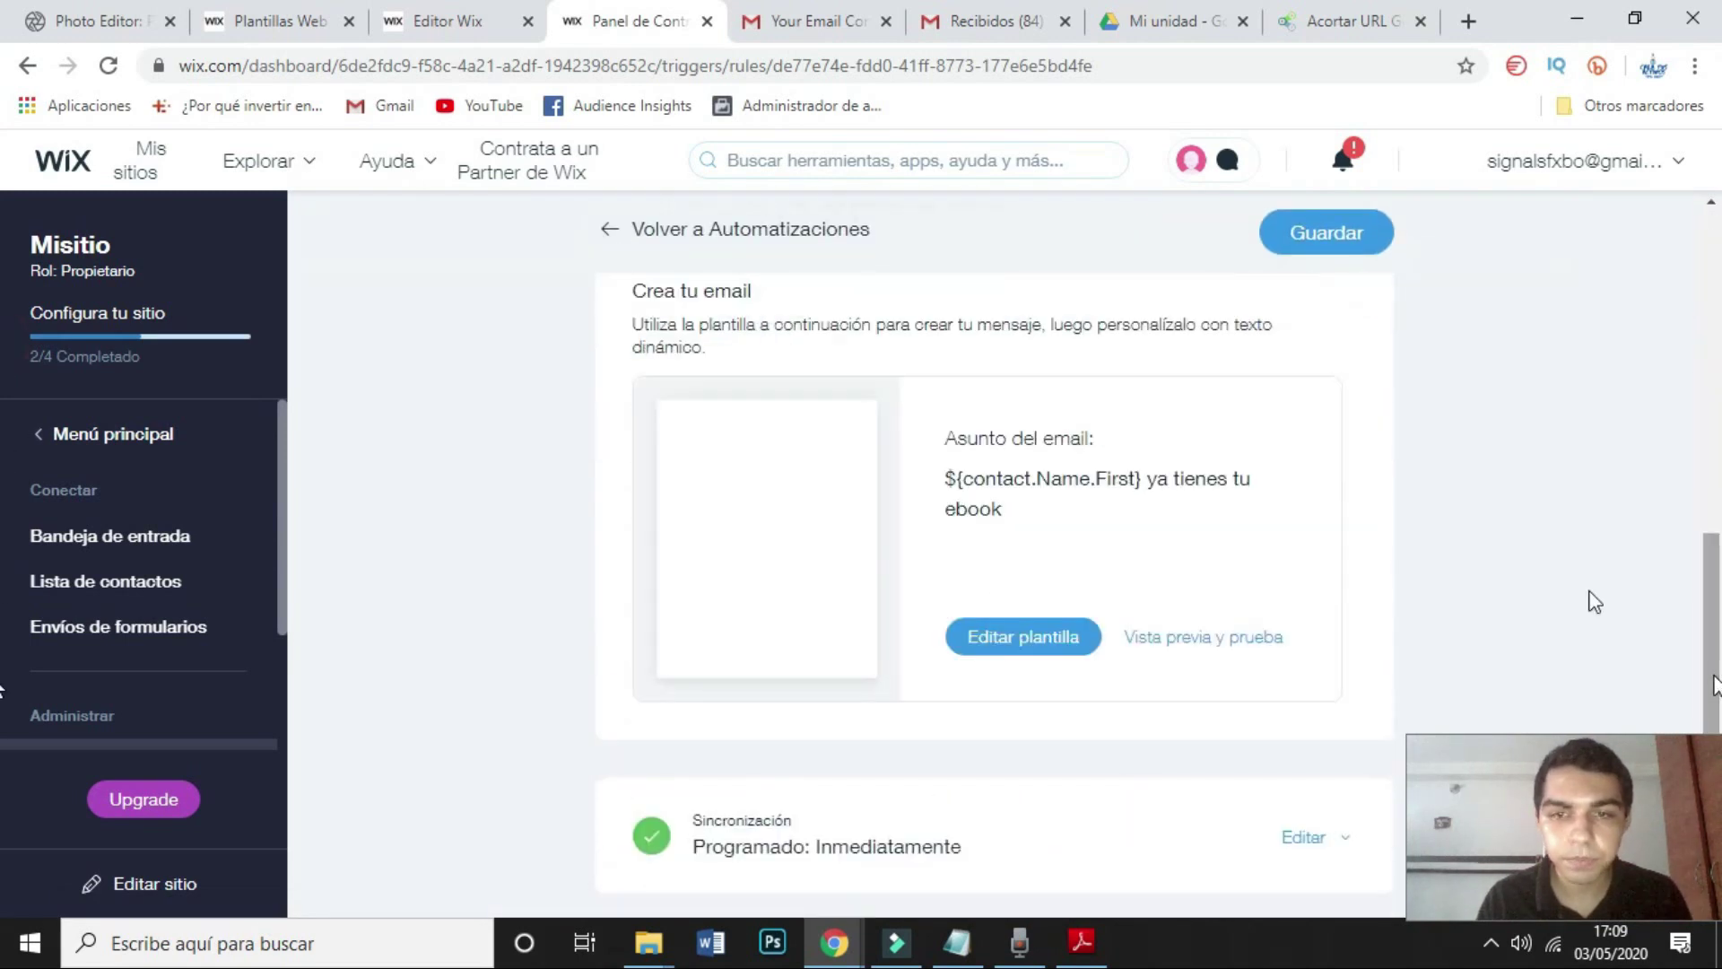
left_click(999, 639)
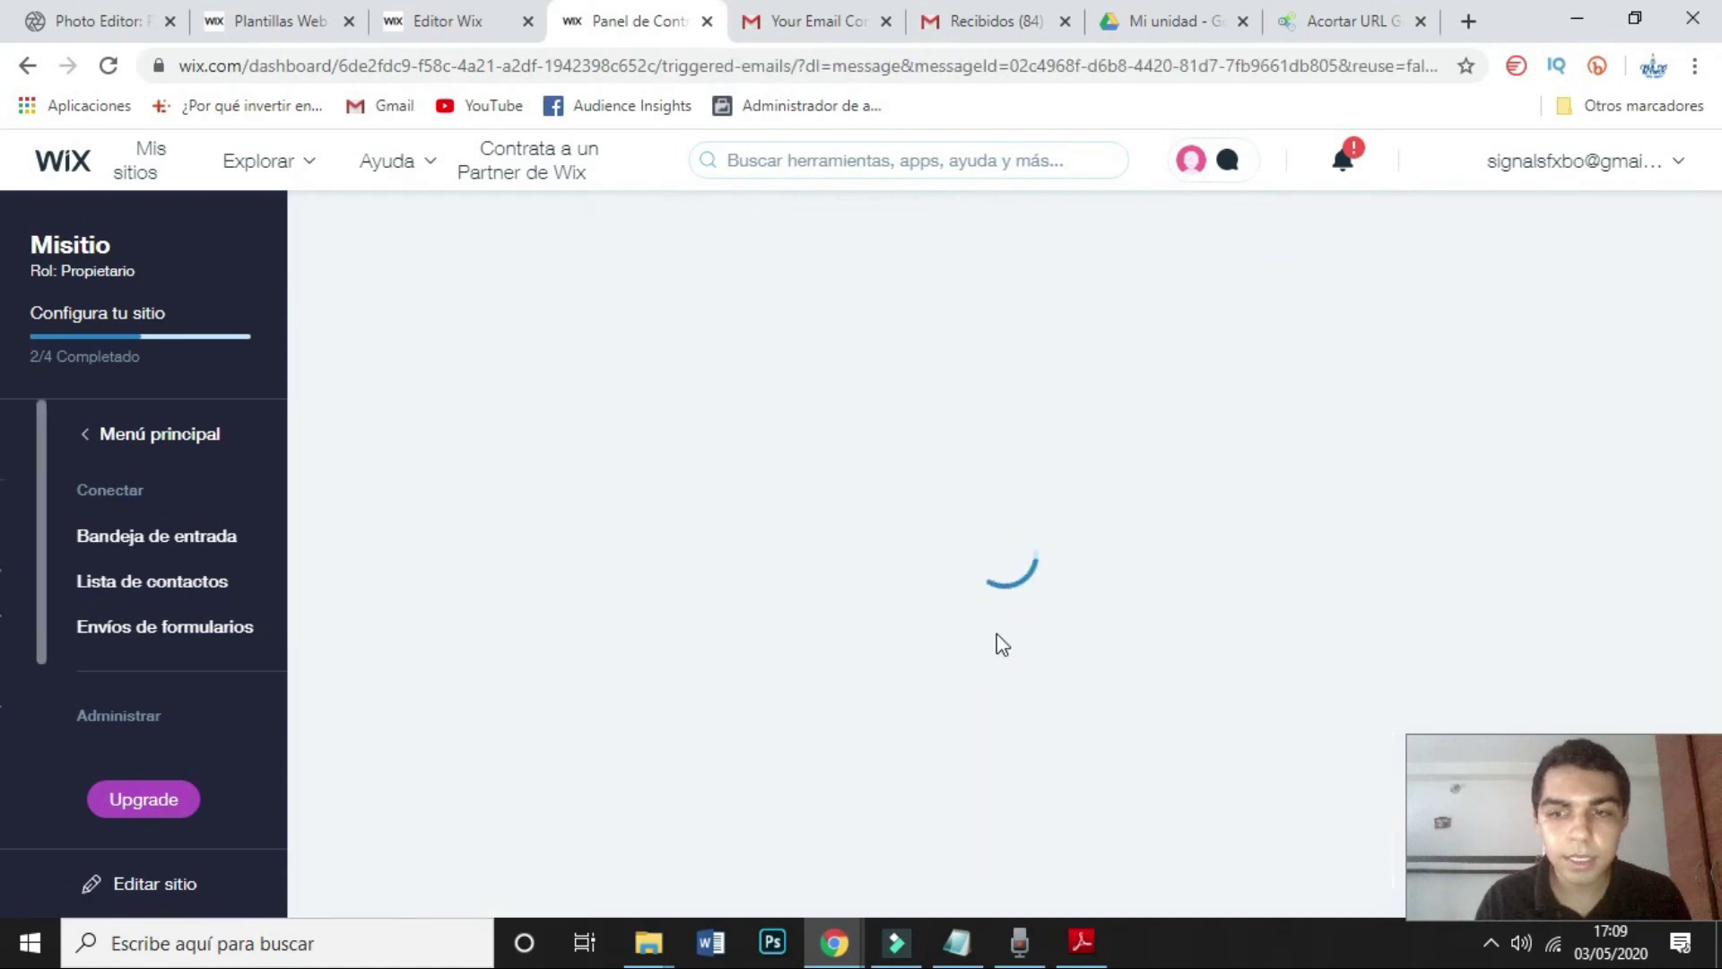